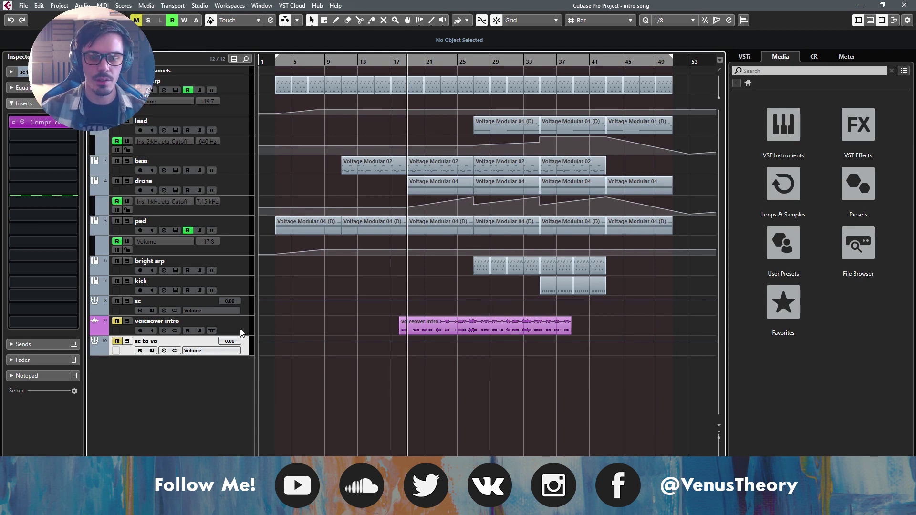
Step: Review the mixer's inserts and sends, and audition the arrangement from about bar 33
{"action": "key", "text": "F3"}
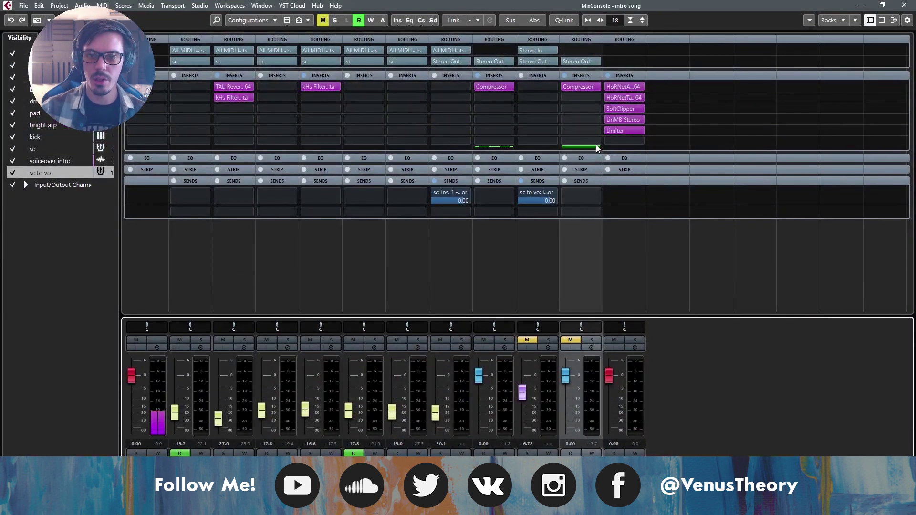
{"action": "left_click", "coordinate": [904, 5]}
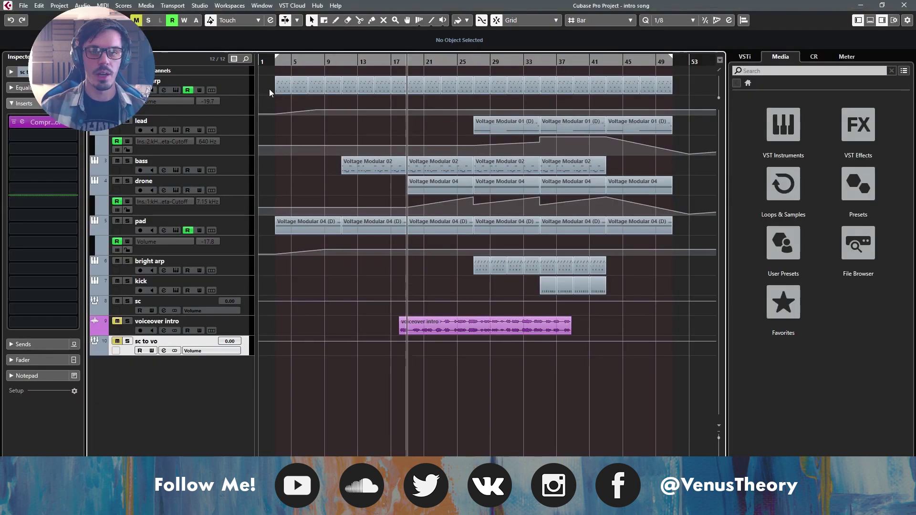
{"action": "left_click", "coordinate": [275, 67]}
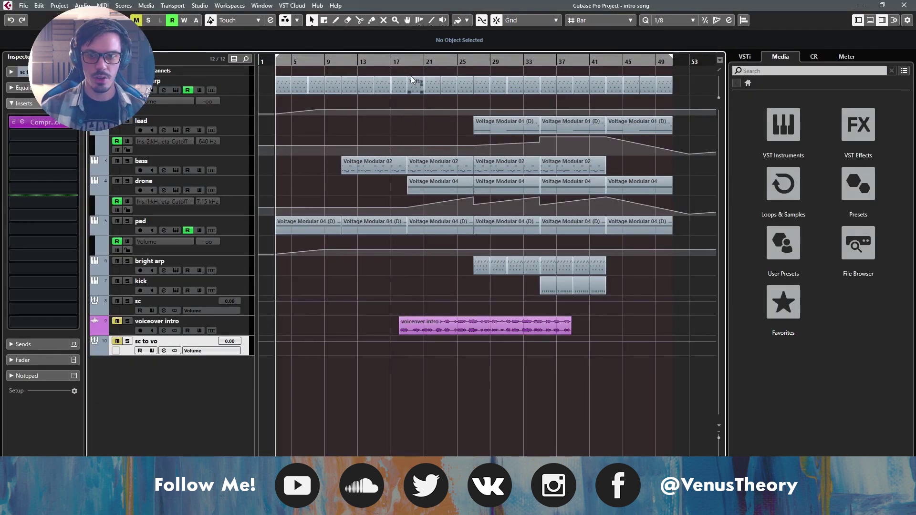
{"action": "left_click", "coordinate": [531, 64]}
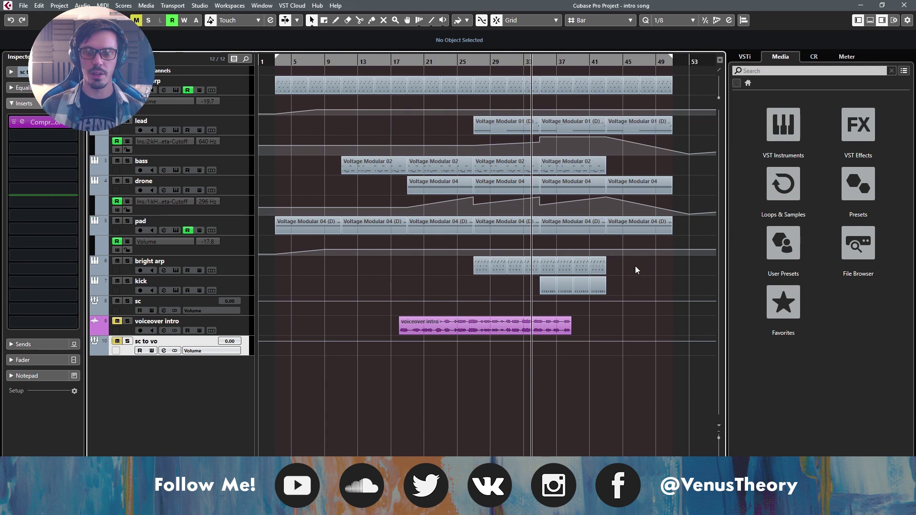
{"action": "key", "text": "space"}
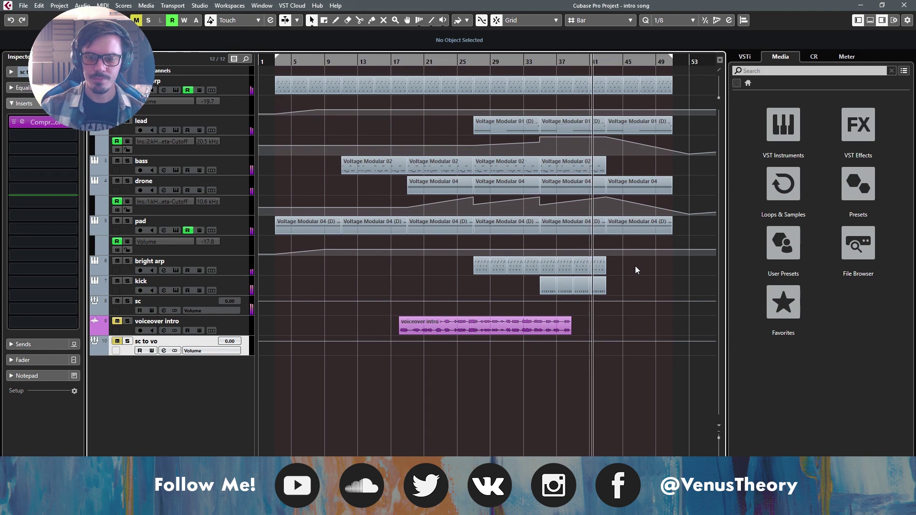
{"action": "key", "text": "space"}
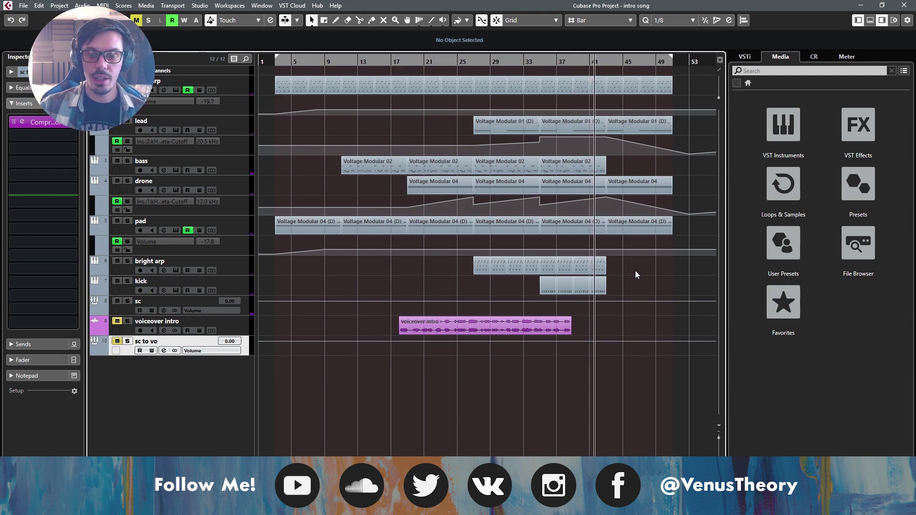
Step: Select the instrument tracks from kick up to intro arp, and solo only the intro arp track
{"action": "left_click", "coordinate": [251, 290]}
{"action": "left_click", "coordinate": [238, 85], "text": "shift"}
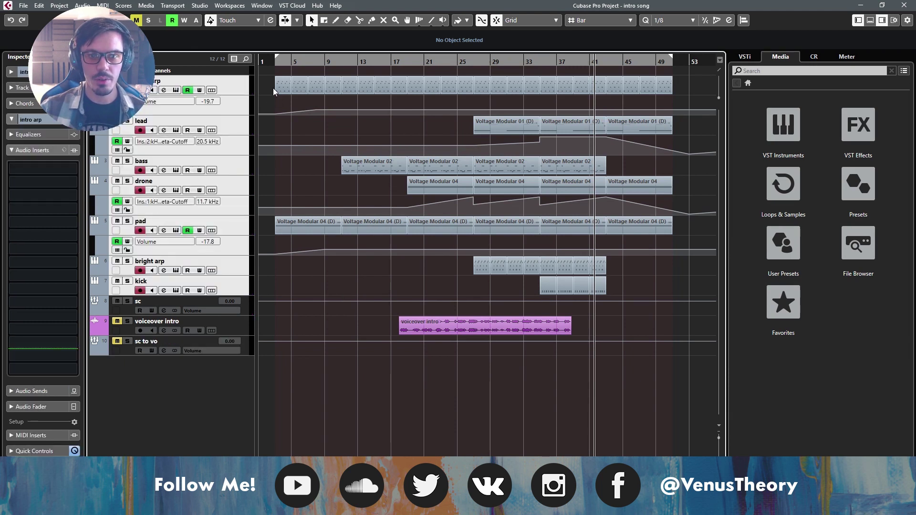
{"action": "left_click", "coordinate": [240, 88]}
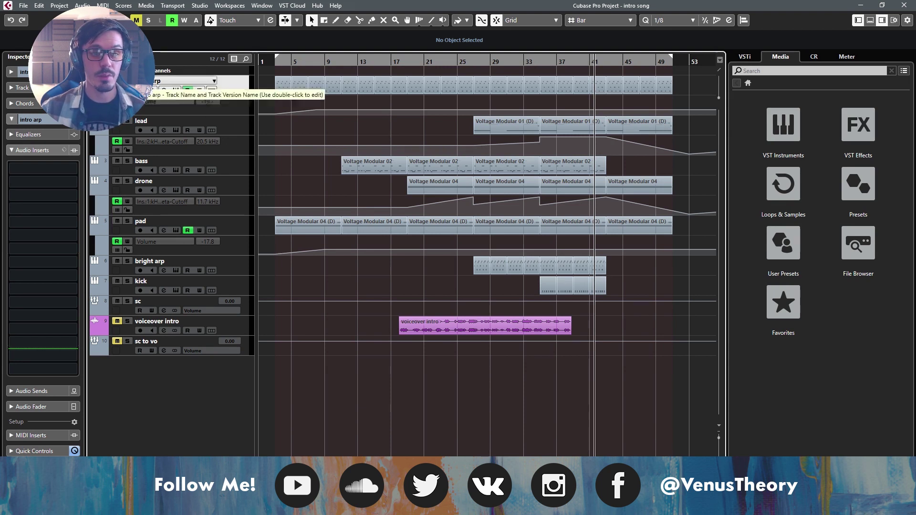
{"action": "left_click", "coordinate": [128, 81]}
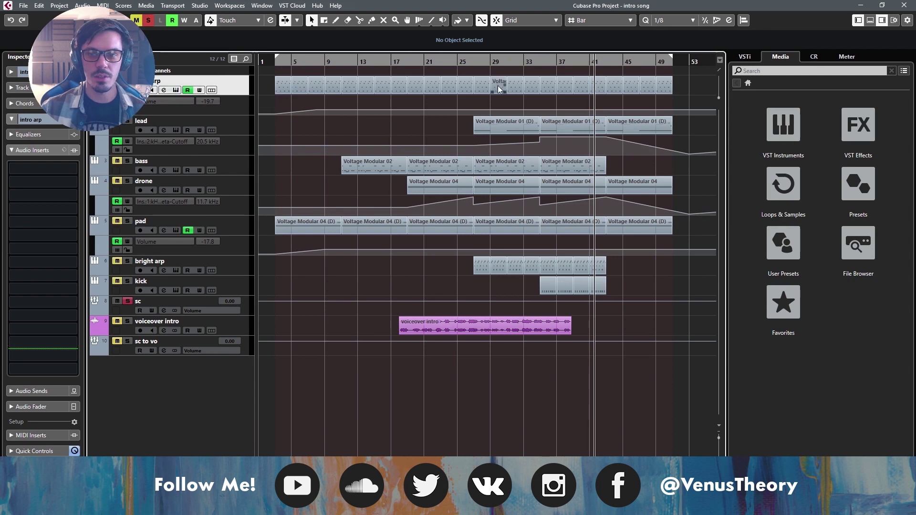
Step: Turn on cycle playback and set its range to the lead clip spanning bars 35 to 43
{"action": "left_click", "coordinate": [551, 131]}
{"action": "key", "text": "KP_Divide"}
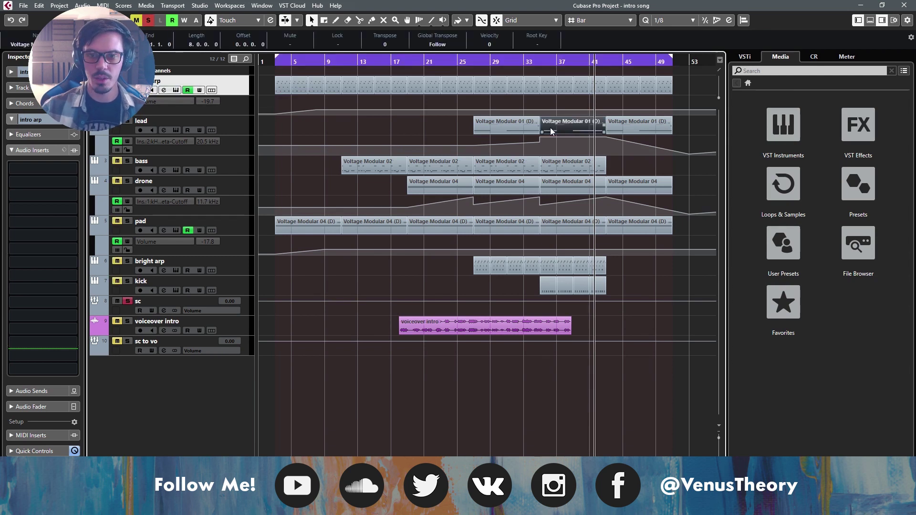
{"action": "key", "text": "p"}
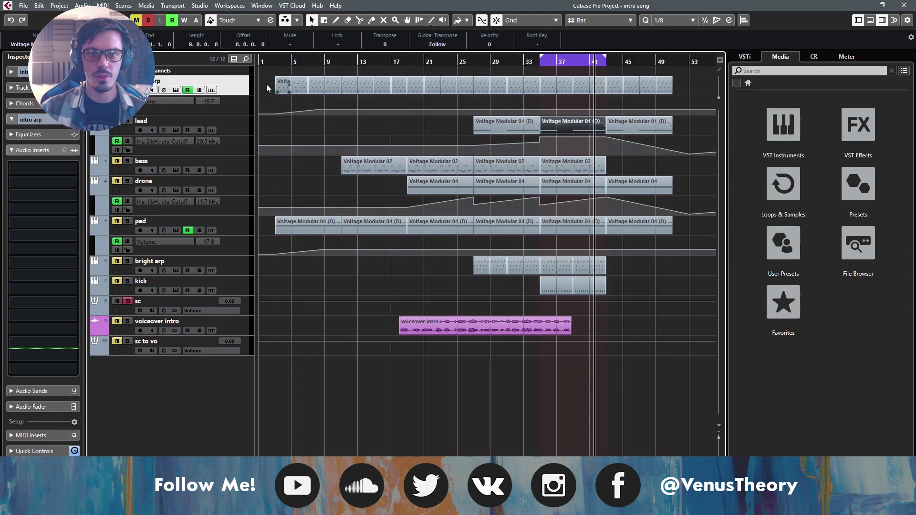
Step: Open the intro arp's Voltage Modular instrument editor and enlarge its window to show the entire patch
{"action": "left_click", "coordinate": [176, 90]}
{"action": "key", "text": "ctrl+alt+r"}
{"action": "left_click_drag", "start_coordinate": [486, 62], "coordinate": [299, 63]}
{"action": "mouse_move", "coordinate": [481, 412]}
{"action": "left_mouse_down"}
{"action": "mouse_move", "coordinate": [603, 402]}
{"action": "mouse_move", "coordinate": [475, 403]}
{"action": "left_mouse_up"}
{"action": "left_click_drag", "start_coordinate": [601, 62], "coordinate": [499, 10]}
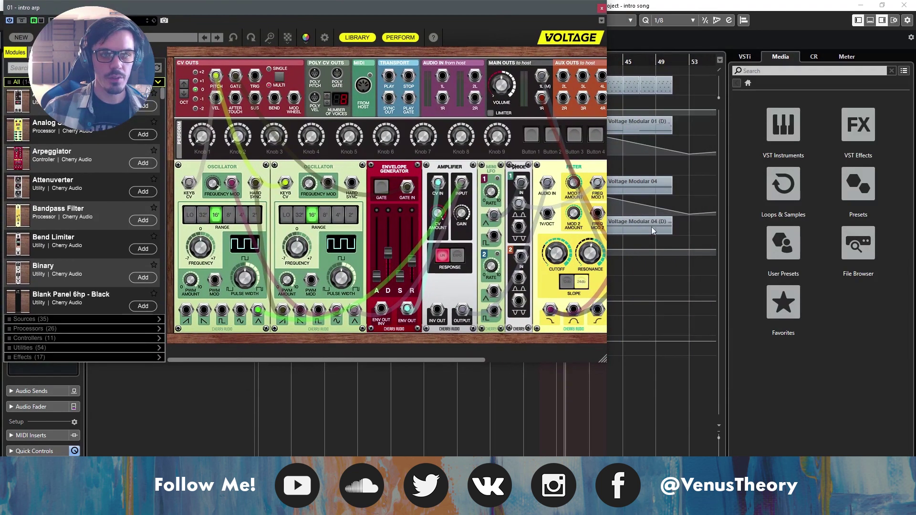
{"action": "left_click_drag", "start_coordinate": [604, 359], "coordinate": [909, 460]}
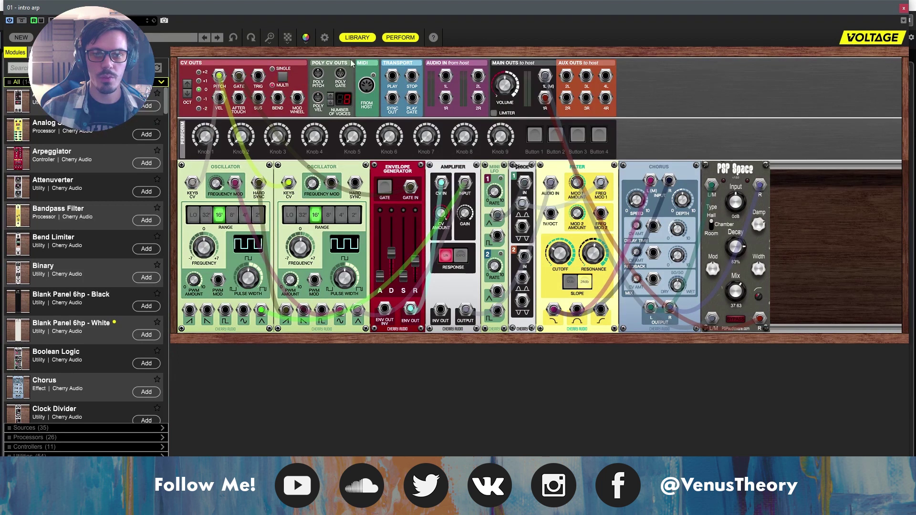
Step: Raise the patch cable opacity to its maximum so the cables are fully solid
{"action": "left_click", "coordinate": [295, 43]}
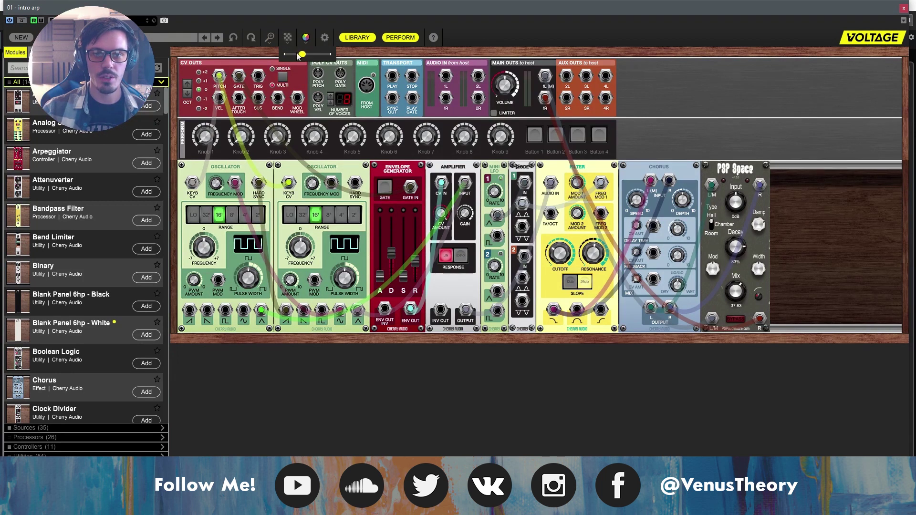
{"action": "left_click_drag", "start_coordinate": [308, 54], "coordinate": [357, 60]}
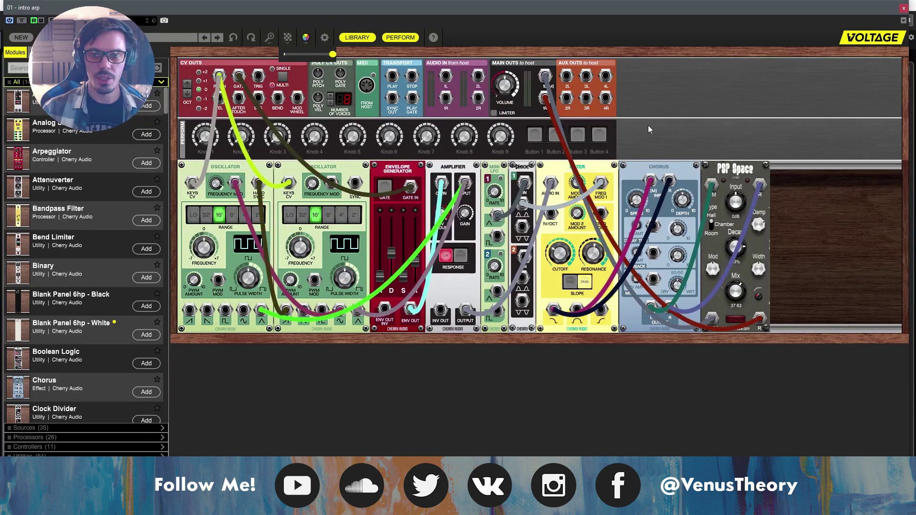
{"action": "left_click", "coordinate": [678, 123]}
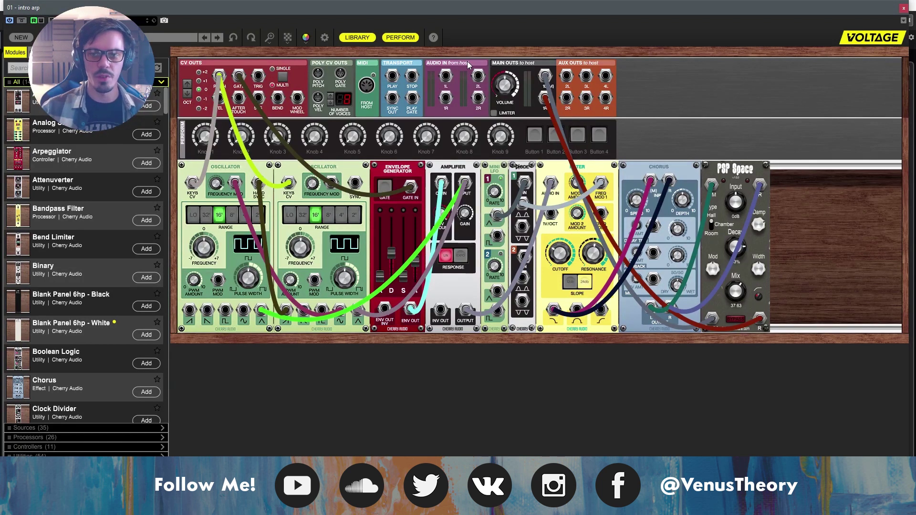
Step: Repatch the Mini LFO's section 1 output into the first input of the narrow module between it and the filter
{"action": "left_click", "coordinate": [381, 186]}
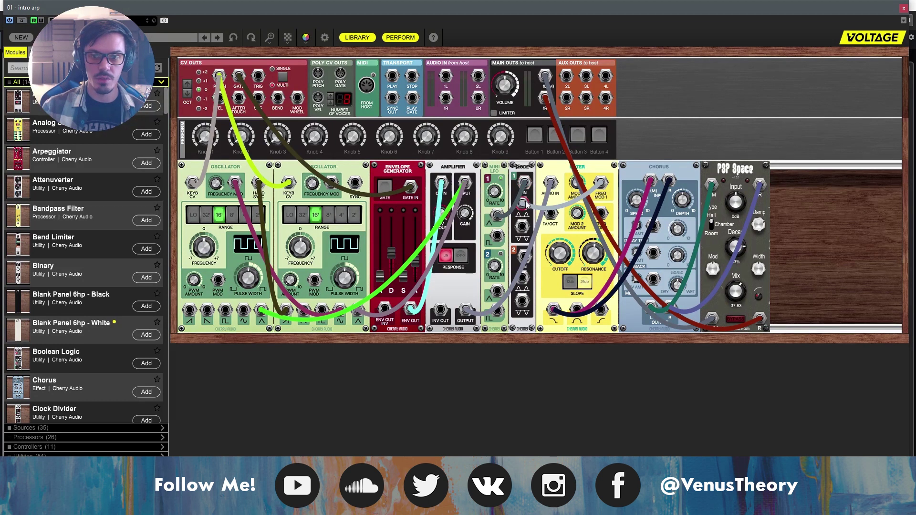
{"action": "left_click_drag", "start_coordinate": [523, 184], "coordinate": [601, 182]}
{"action": "left_click_drag", "start_coordinate": [523, 279], "coordinate": [522, 301]}
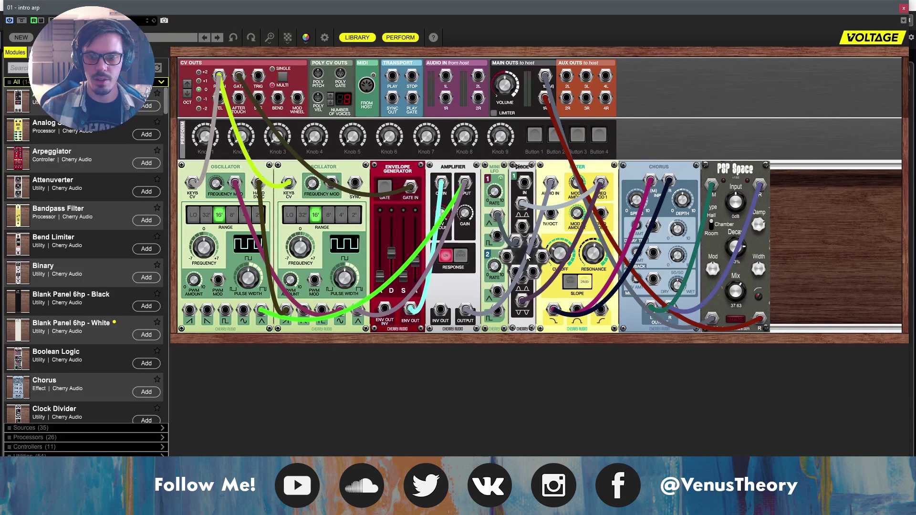
{"action": "mouse_move", "coordinate": [520, 247]}
{"action": "mouse_move", "coordinate": [521, 252]}
{"action": "left_mouse_down"}
{"action": "mouse_move", "coordinate": [499, 218]}
{"action": "mouse_move", "coordinate": [496, 232]}
{"action": "mouse_move", "coordinate": [525, 185]}
{"action": "left_mouse_up"}
{"action": "left_click_drag", "start_coordinate": [523, 301], "coordinate": [527, 336]}
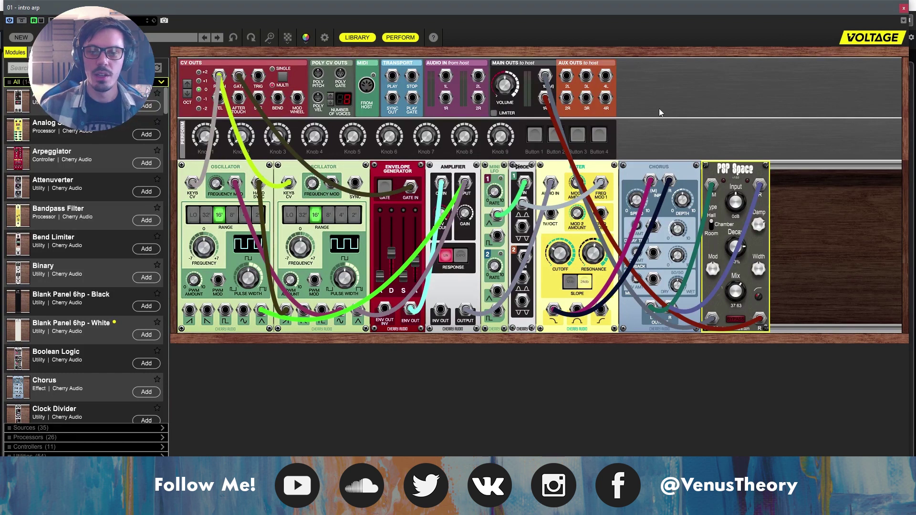
Step: Lower the patch cable opacity until the cables are nearly transparent
{"action": "left_click", "coordinate": [294, 38]}
{"action": "left_click_drag", "start_coordinate": [330, 54], "coordinate": [295, 53]}
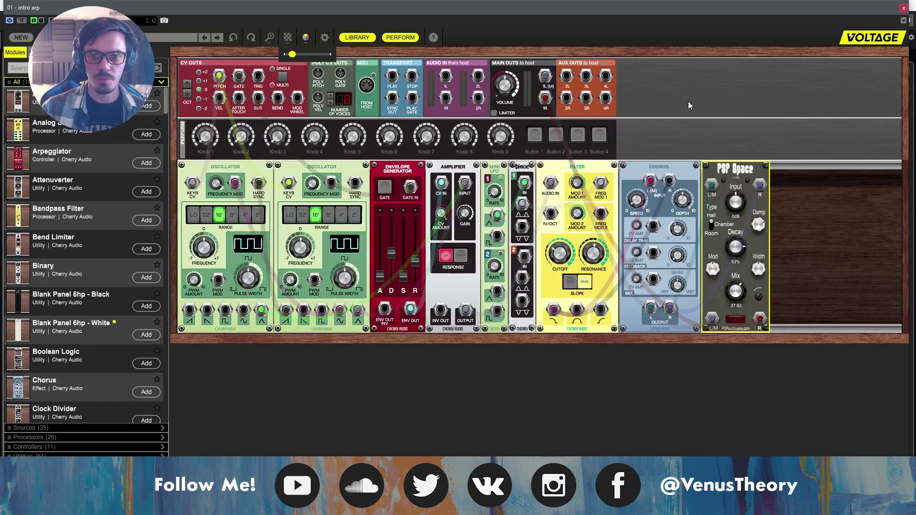
{"action": "left_click", "coordinate": [670, 104]}
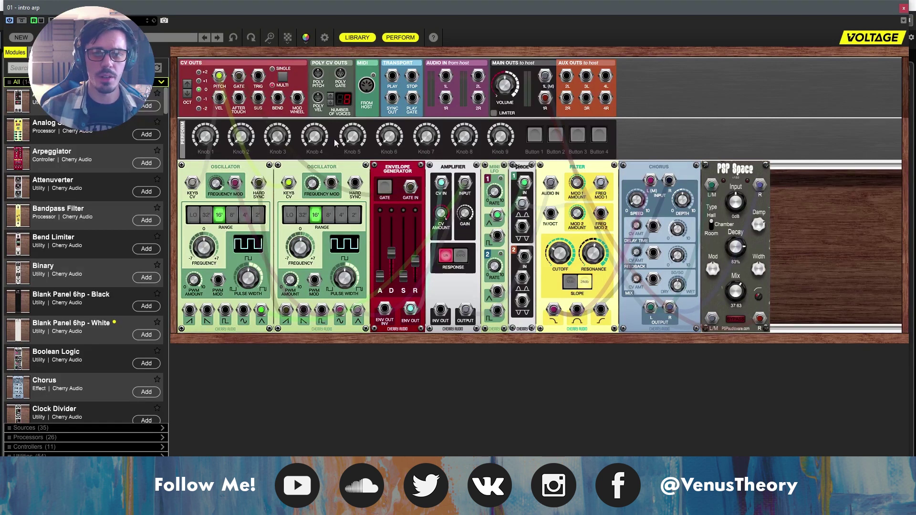
Step: Assign the envelope generator's manual gate to Perform Button 1 and test it by switching it on and off
{"action": "right_click", "coordinate": [541, 137]}
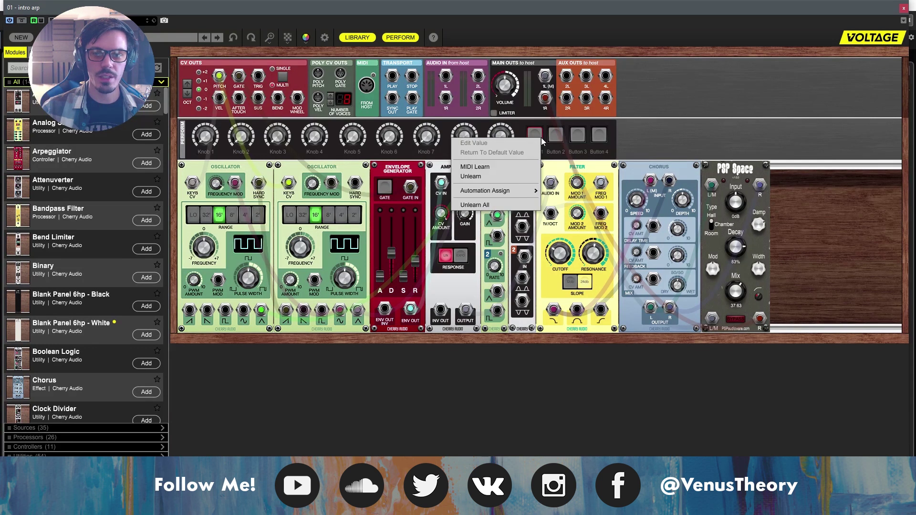
{"action": "left_click", "coordinate": [534, 136]}
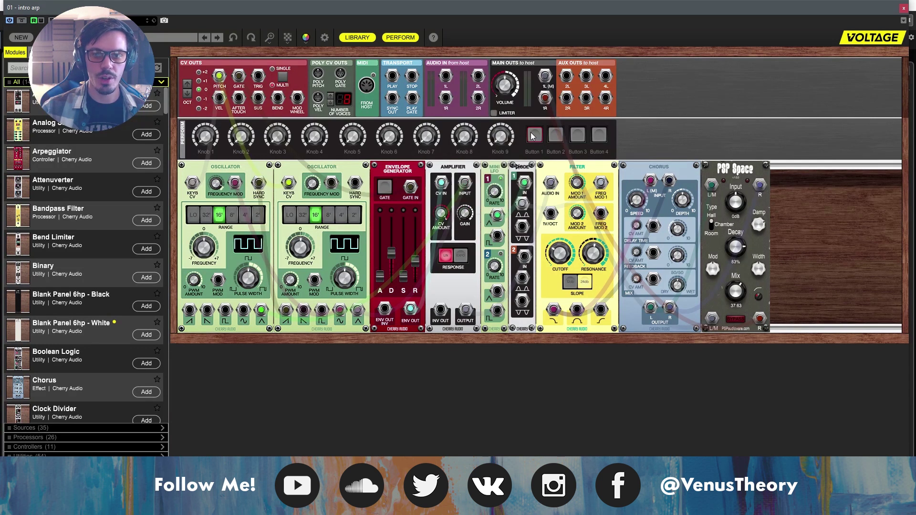
{"action": "right_click", "coordinate": [386, 189]}
{"action": "mouse_move", "coordinate": [421, 242]}
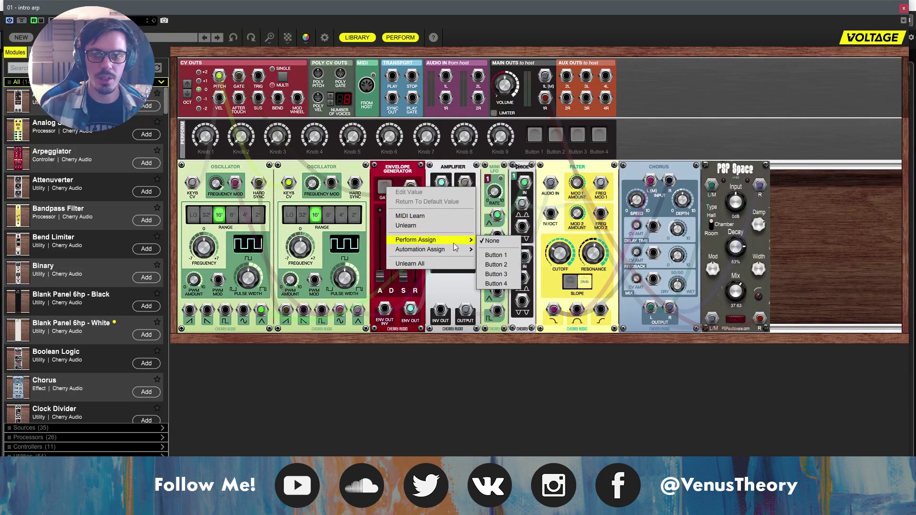
{"action": "left_click", "coordinate": [496, 255]}
{"action": "left_click", "coordinate": [536, 138]}
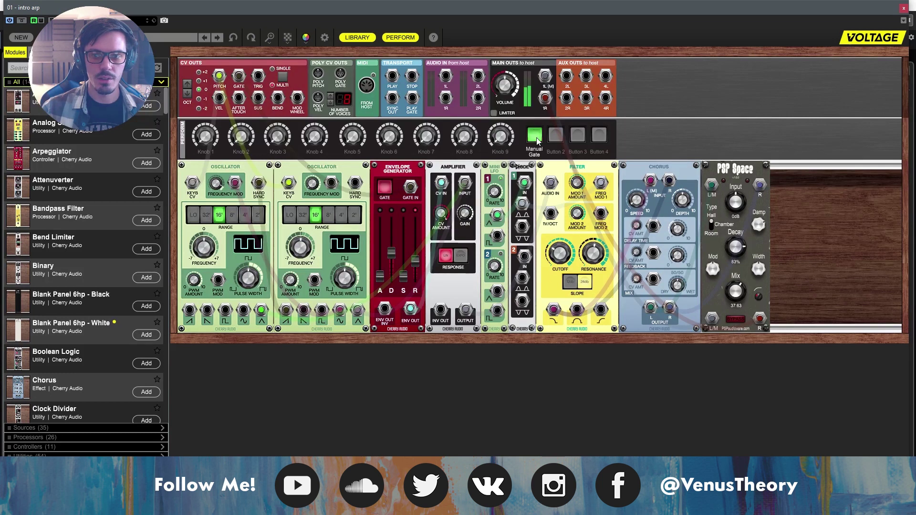
{"action": "left_click", "coordinate": [536, 137]}
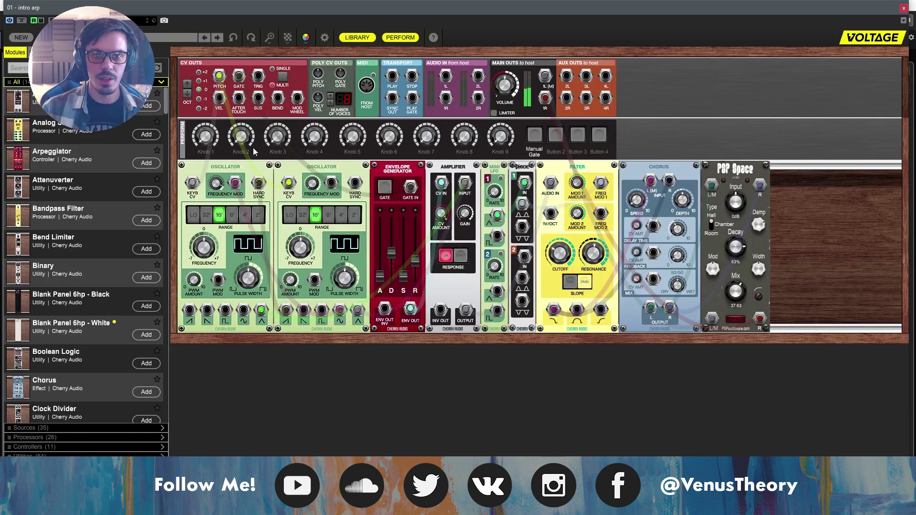
Step: Assign the filter's cutoff frequency to Perform Knob 1
{"action": "right_click", "coordinate": [566, 260]}
{"action": "mouse_move", "coordinate": [530, 312]}
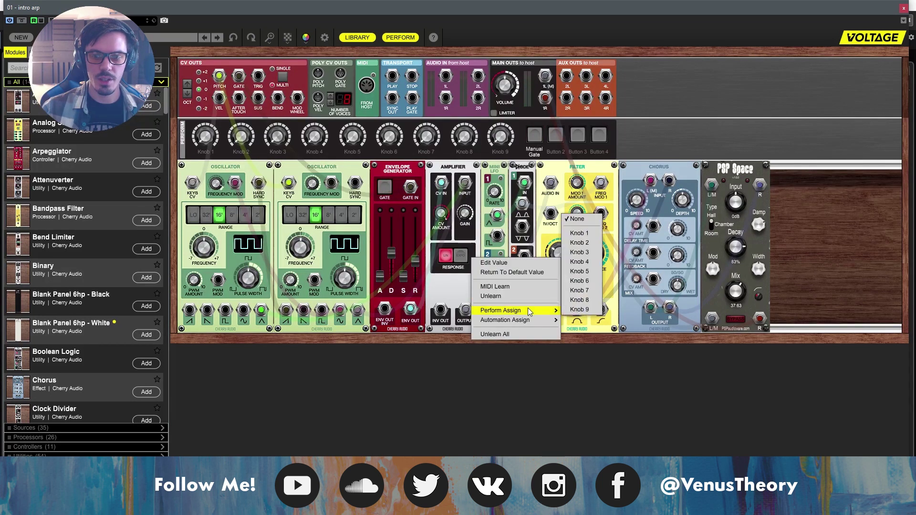
{"action": "left_click", "coordinate": [579, 233]}
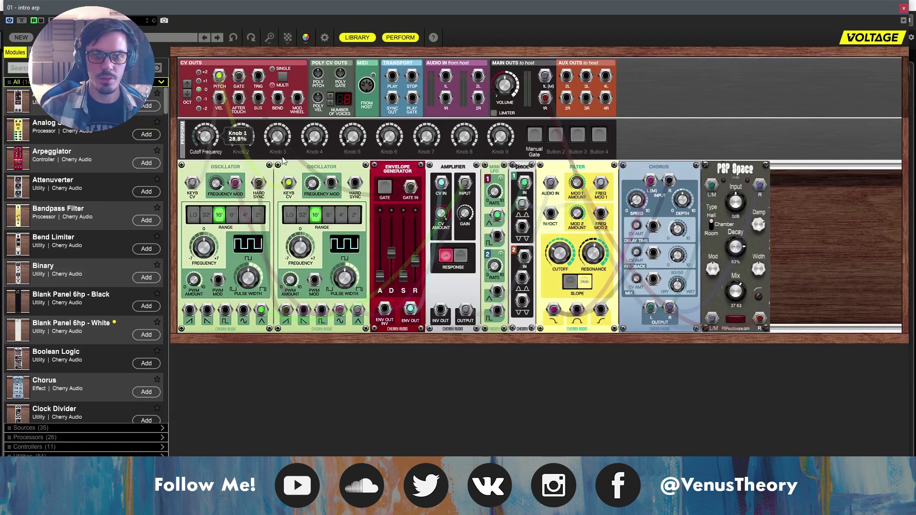
Step: Try to assign Perform Knob 1 to automation parameter 1 with a custom filter name
{"action": "right_click", "coordinate": [204, 141]}
{"action": "mouse_move", "coordinate": [246, 189]}
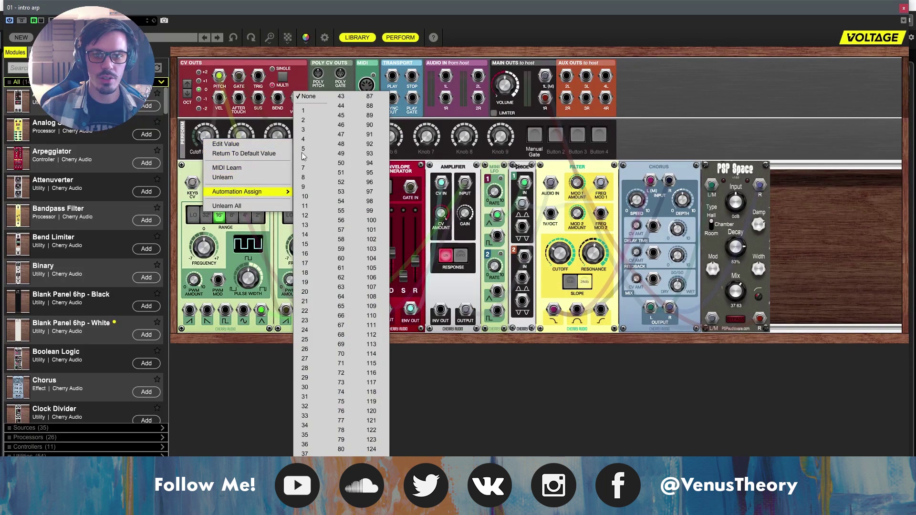
{"action": "left_click", "coordinate": [314, 112]}
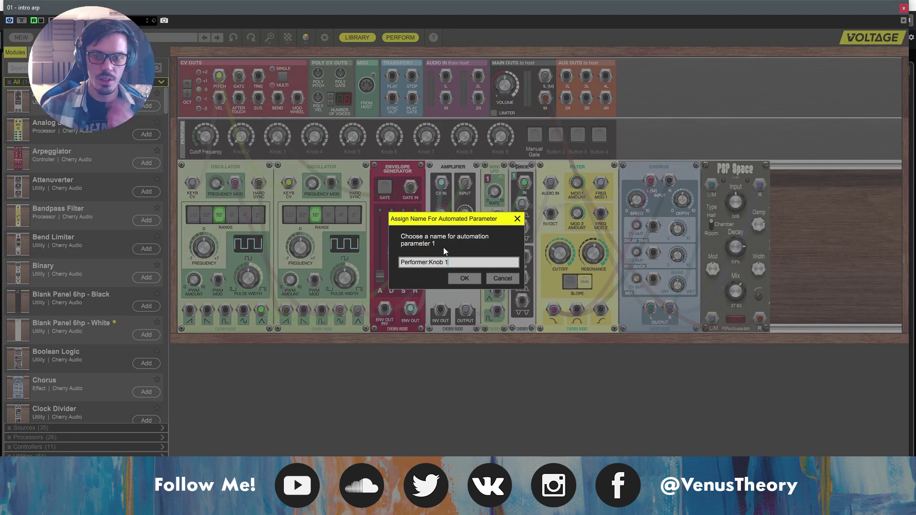
{"action": "type", "text": "Filt"}
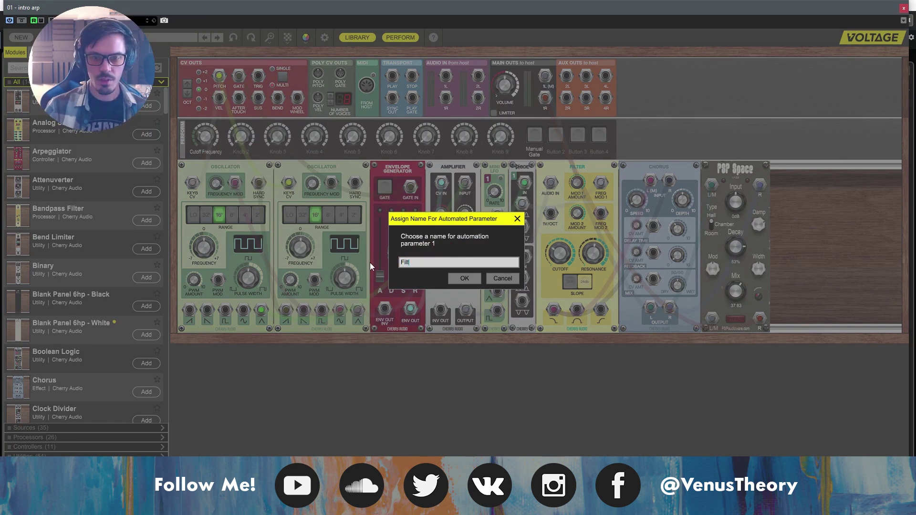
{"action": "type", "text": "er Ct"}
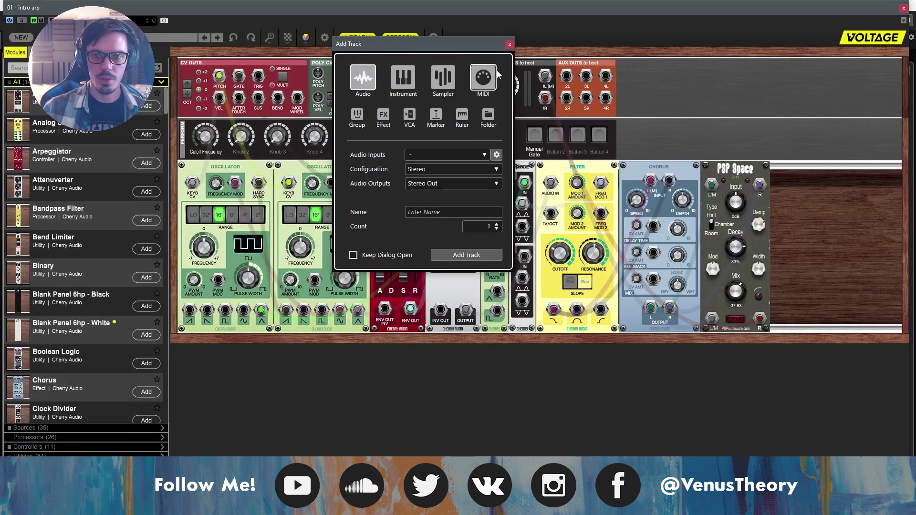
{"action": "left_click", "coordinate": [509, 45]}
Step: Assign Perform Knob 1 to automation parameter 1 and name the parameter "cut"
{"action": "right_click", "coordinate": [200, 138]}
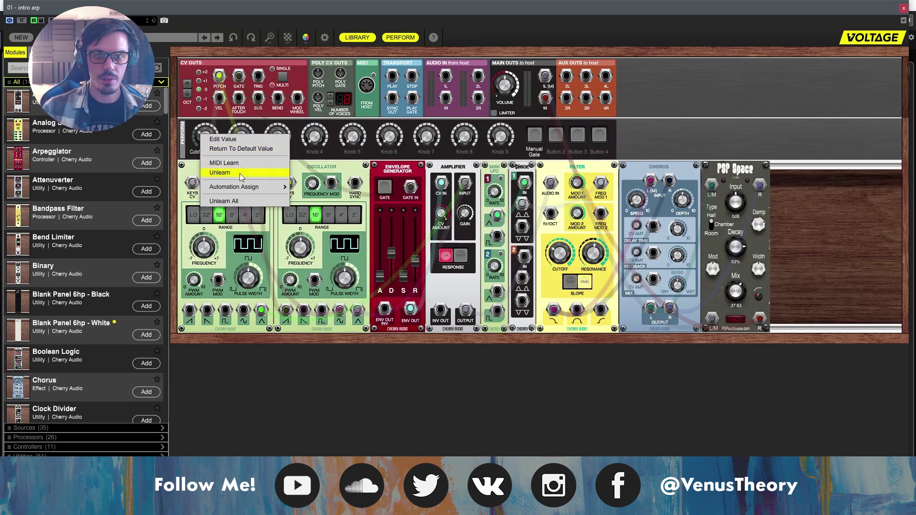
{"action": "mouse_move", "coordinate": [267, 186]}
{"action": "left_click", "coordinate": [304, 109]}
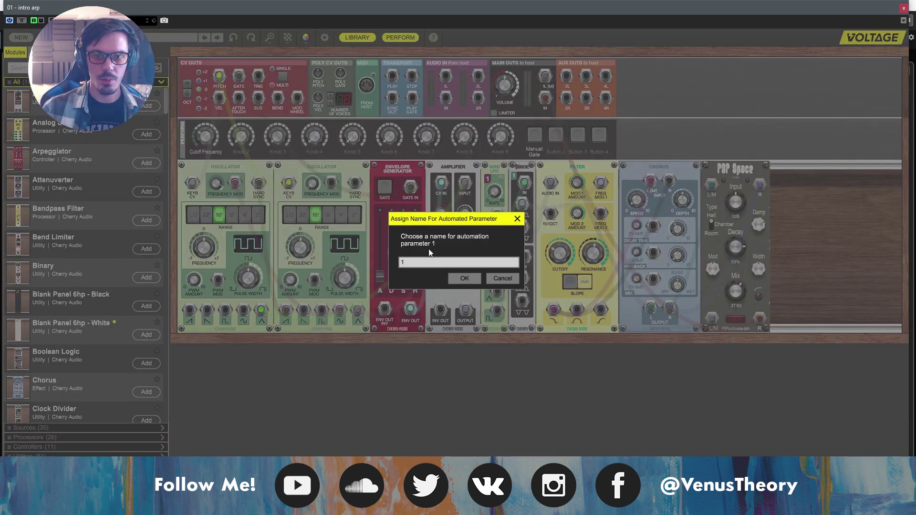
{"action": "left_click_drag", "start_coordinate": [391, 267], "coordinate": [342, 267]}
{"action": "type", "text": "cut"}
{"action": "key", "text": "Return"}
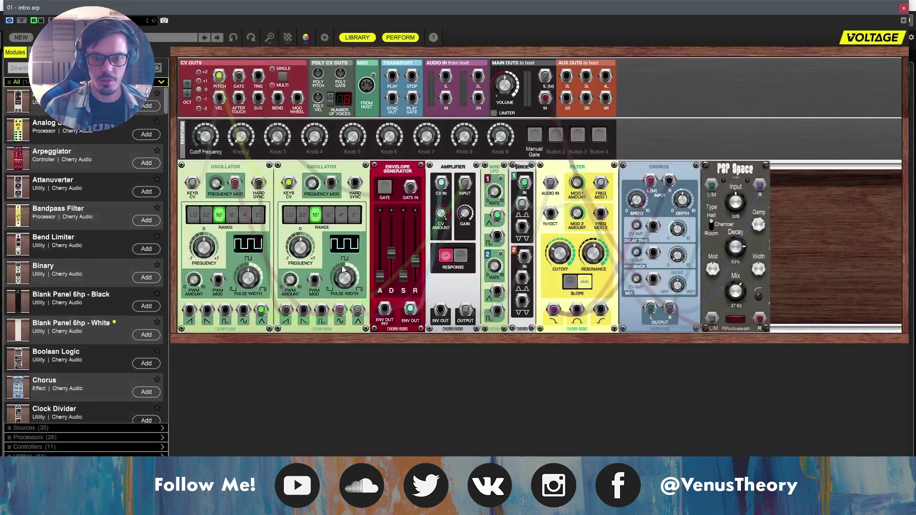
{"action": "left_click", "coordinate": [903, 7]}
{"action": "right_click", "coordinate": [239, 87]}
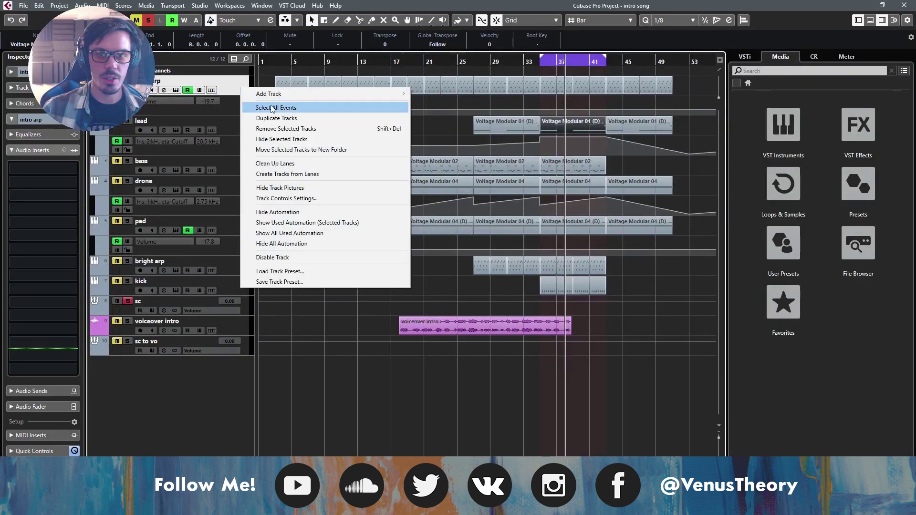
{"action": "left_click", "coordinate": [230, 107]}
{"action": "left_click", "coordinate": [156, 102]}
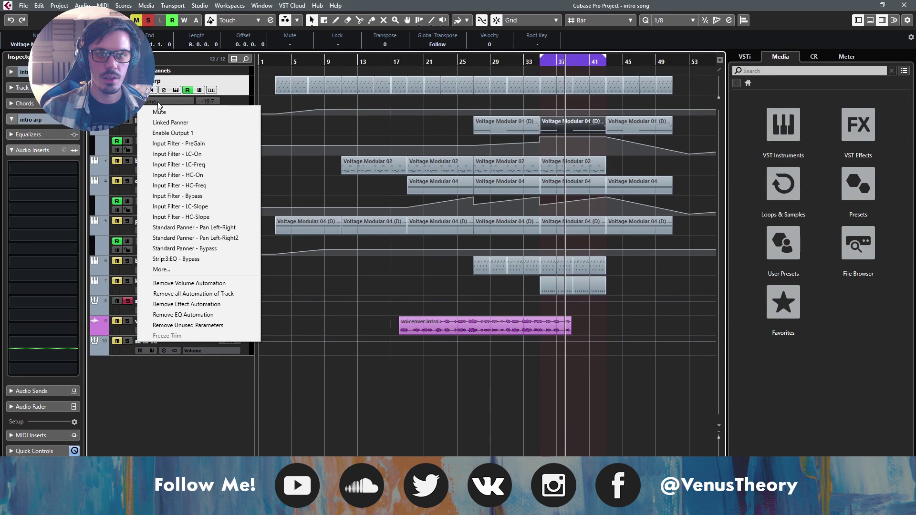
{"action": "left_click", "coordinate": [235, 80]}
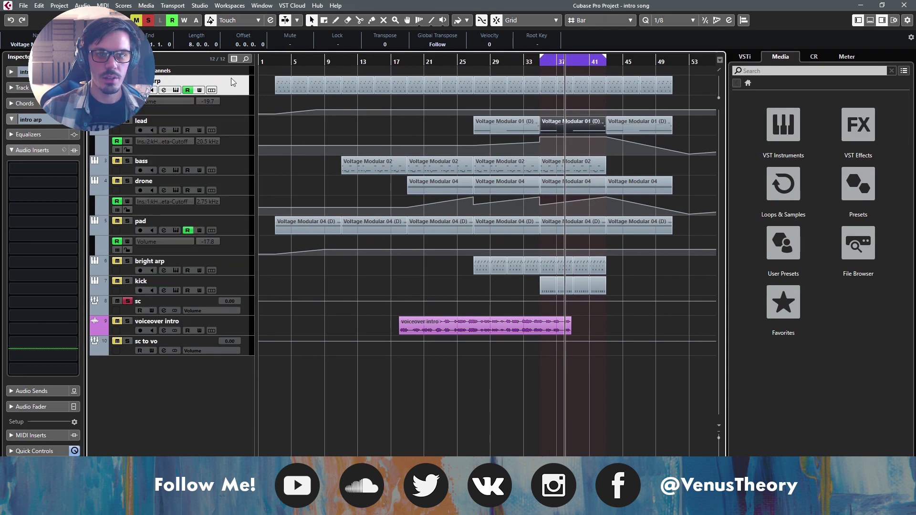
Step: Reopen the intro arp track's instrument and shrink and move its window so the arrangement stays accessible
{"action": "key", "text": "ctrl+e"}
{"action": "left_click_drag", "start_coordinate": [433, 7], "coordinate": [417, 48]}
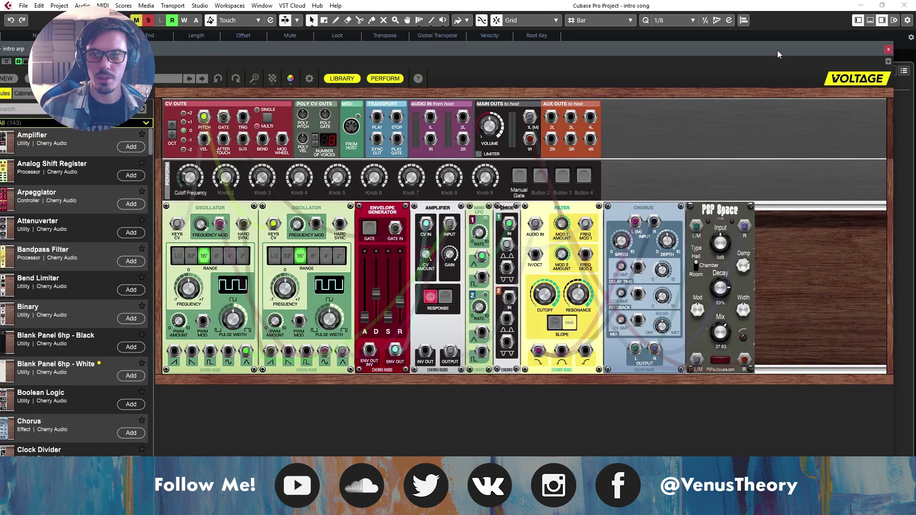
{"action": "left_click_drag", "start_coordinate": [778, 54], "coordinate": [750, 14]}
{"action": "left_click_drag", "start_coordinate": [863, 456], "coordinate": [541, 300]}
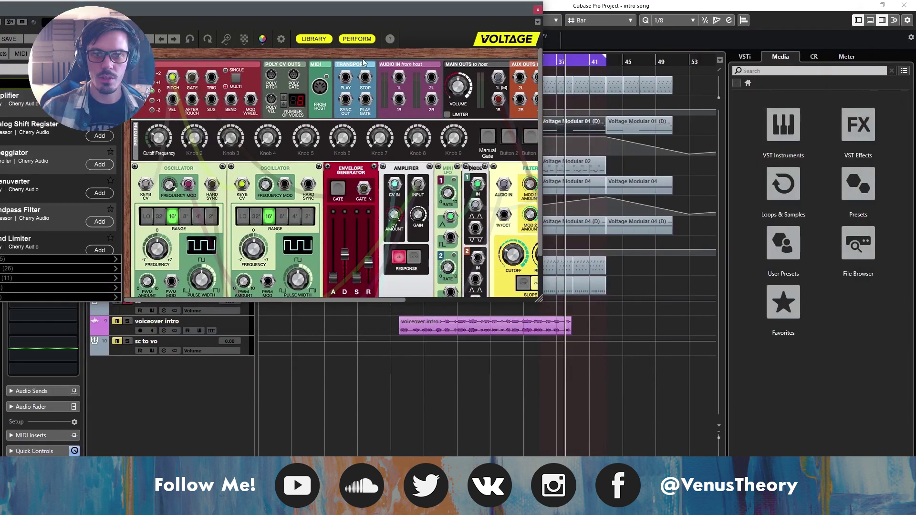
{"action": "left_click_drag", "start_coordinate": [4, 8], "coordinate": [168, 52]}
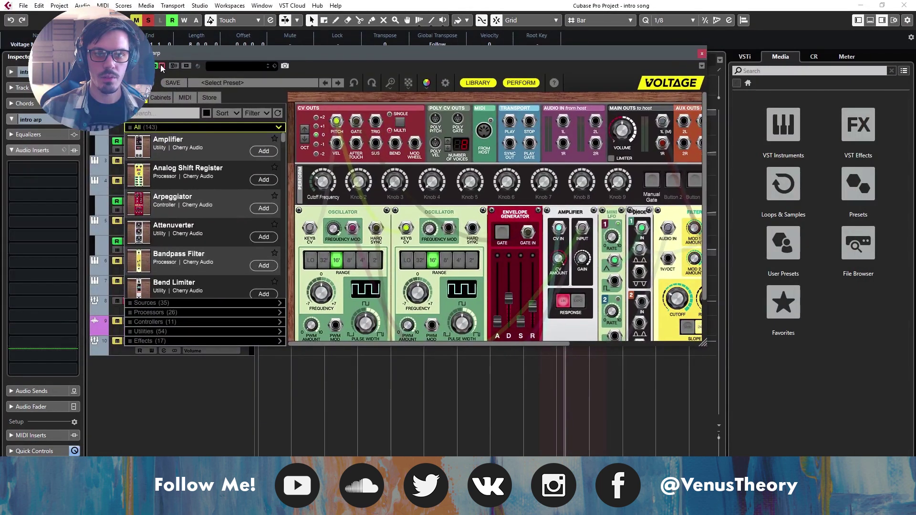
Step: Record a Cutoff Frequency perform knob movement as written automation on the intro arp track and close the instrument
{"action": "left_click_drag", "start_coordinate": [279, 51], "coordinate": [304, 150]}
{"action": "left_click_drag", "start_coordinate": [353, 282], "coordinate": [379, 277]}
{"action": "left_click", "coordinate": [726, 154]}
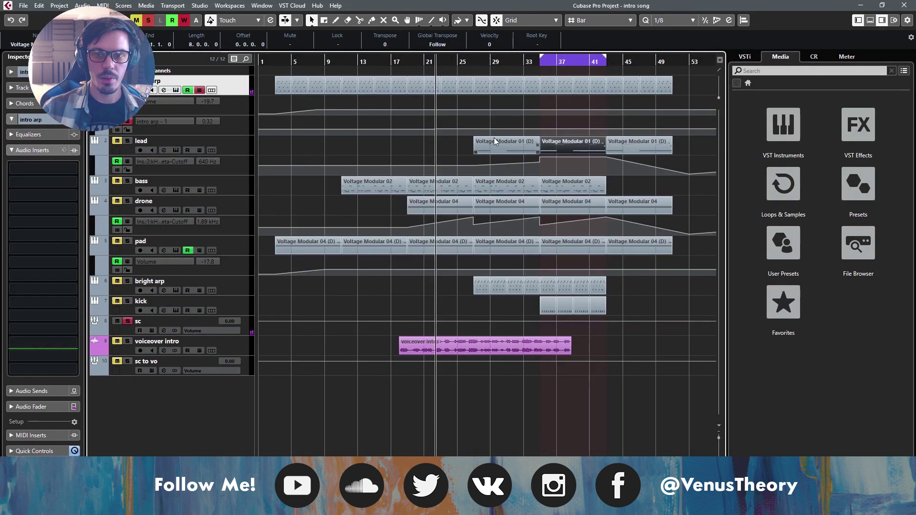
Step: Enlarge the intro arp - 1 automation lane, draw rising and falling points around bars 22 to 28, and play them back
{"action": "left_click_drag", "start_coordinate": [223, 134], "coordinate": [223, 248]}
{"action": "left_click_drag", "start_coordinate": [437, 208], "coordinate": [473, 237]}
{"action": "key", "text": "space"}
{"action": "left_click", "coordinate": [516, 171]}
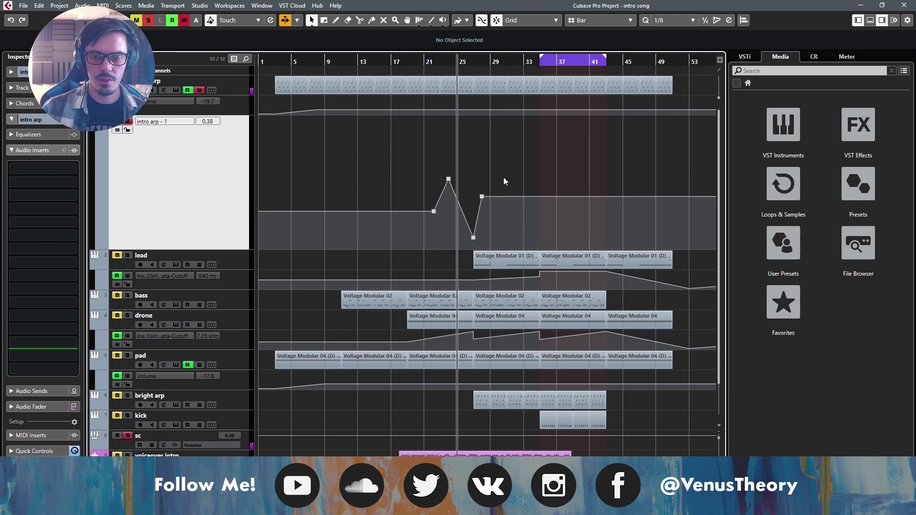
{"action": "key", "text": "space"}
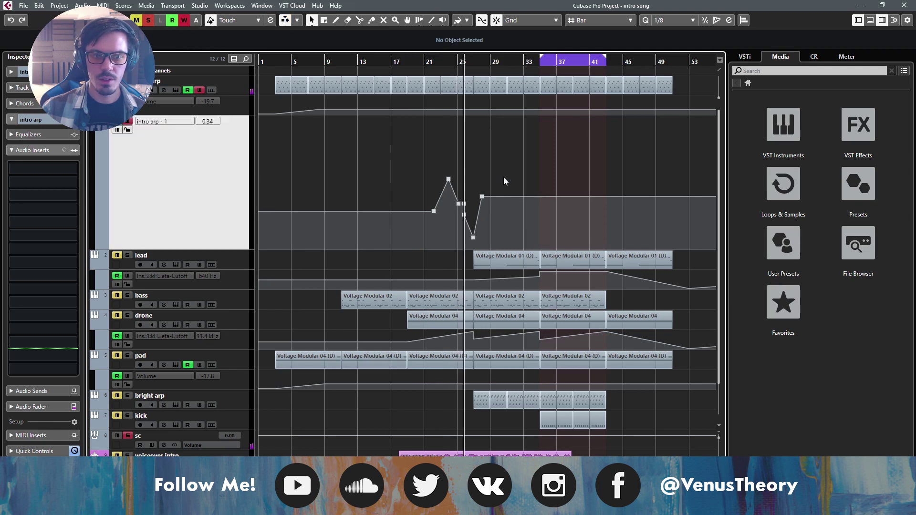
Step: Delete all points in the intro arp - 1 automation lane and remove the lane from the track
{"action": "left_click_drag", "start_coordinate": [506, 148], "coordinate": [414, 241]}
{"action": "key", "text": "Delete"}
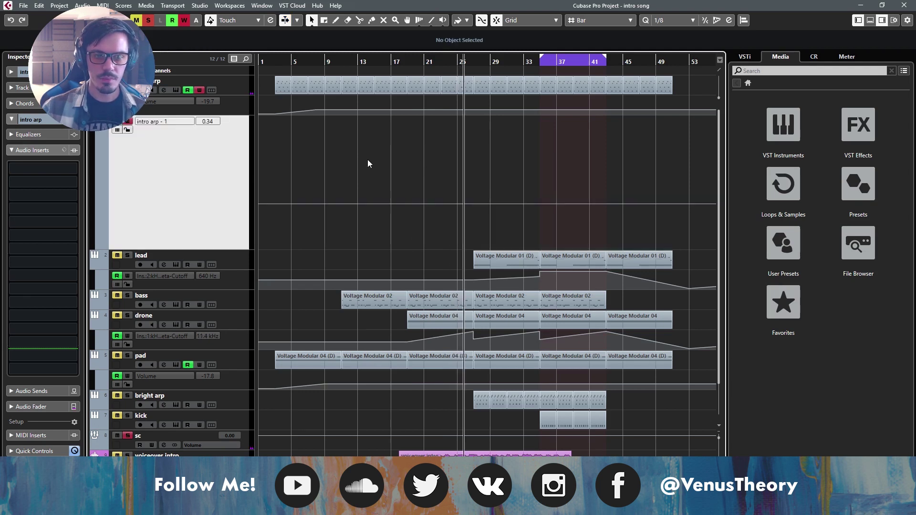
{"action": "key", "text": "shift+Delete"}
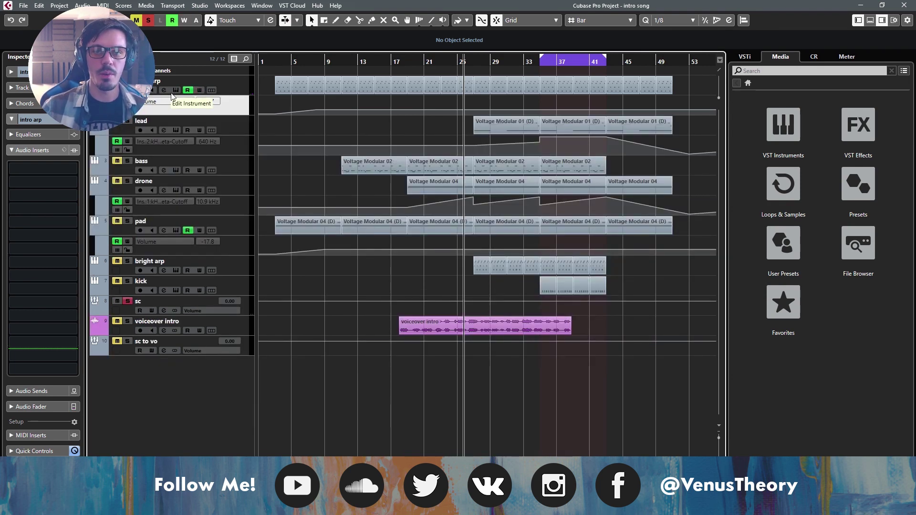
Step: Turn off solo on the intro arp track and move the playhead to bar 35
{"action": "left_click", "coordinate": [127, 80]}
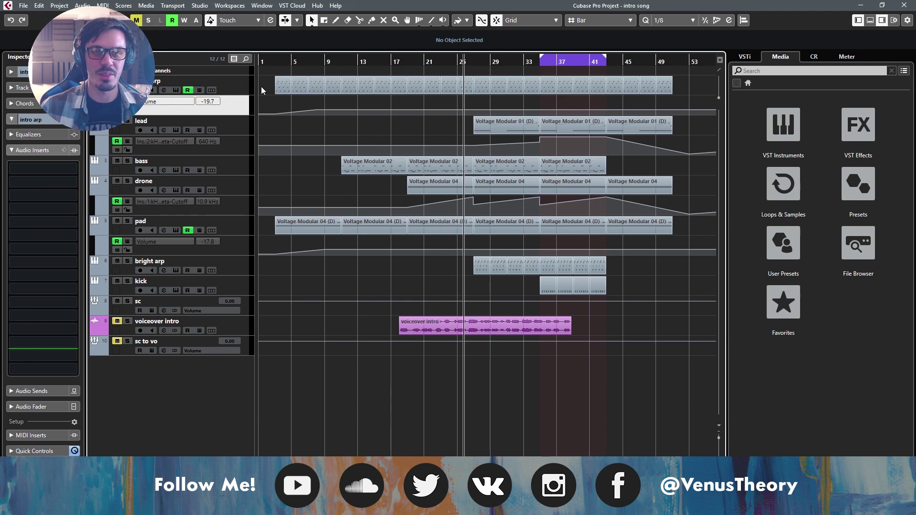
{"action": "left_click", "coordinate": [542, 66]}
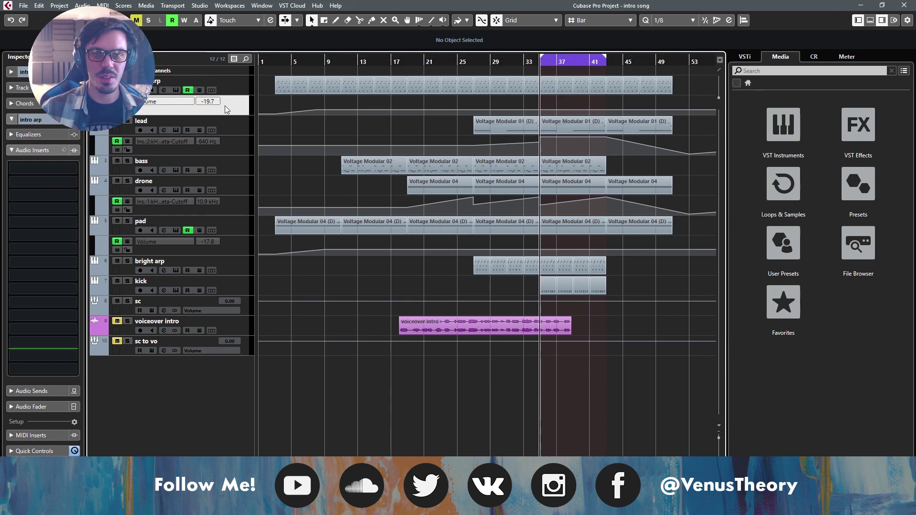
{"action": "left_click", "coordinate": [230, 91]}
{"action": "scroll", "coordinate": [397, 139], "scroll_direction": "right", "scroll_amount": 3}
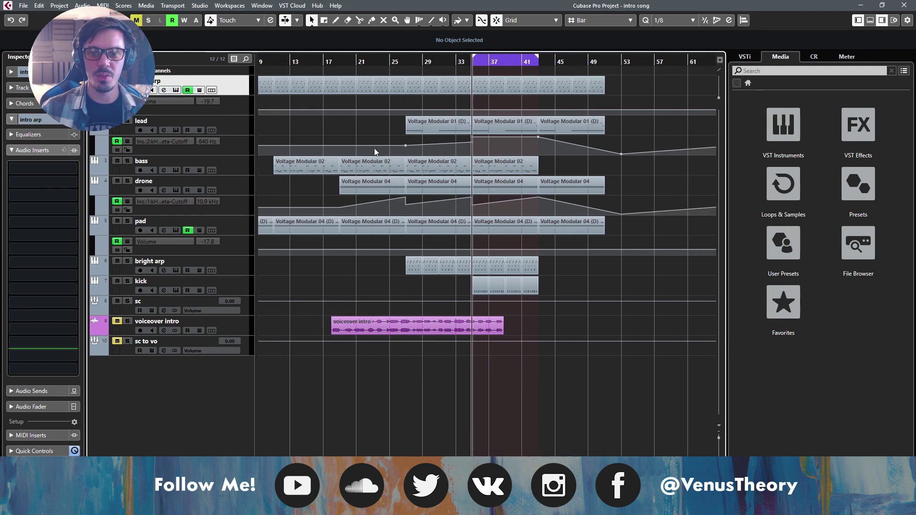
Step: Open the lead track's Voltage Modular instrument and enlarge its window to show more of the patch
{"action": "left_click", "coordinate": [239, 128]}
{"action": "left_click", "coordinate": [177, 131]}
{"action": "left_click_drag", "start_coordinate": [686, 360], "coordinate": [883, 490]}
{"action": "left_click_drag", "start_coordinate": [417, 12], "coordinate": [378, 2]}
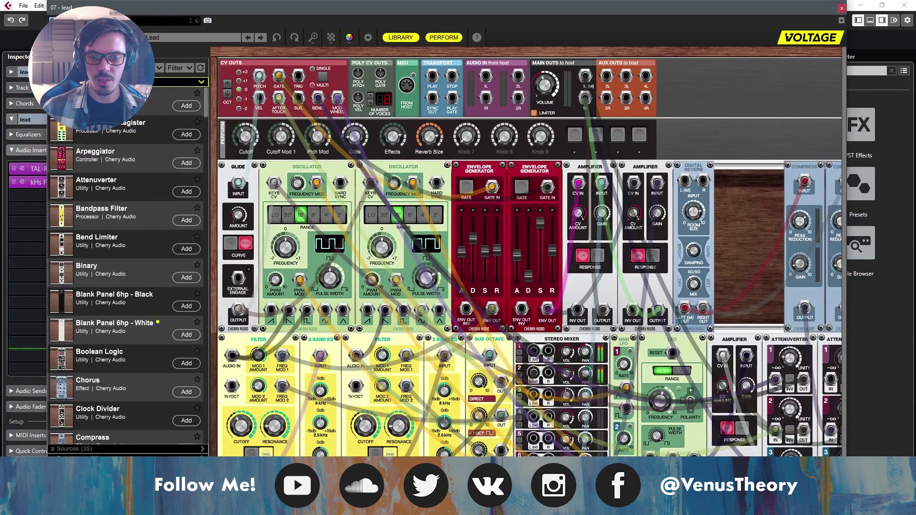
Step: Examine the lead patch's modules, from glide and oscillators through envelopes, amplifiers and reverb to the LFO and attenuverters
{"action": "scroll", "coordinate": [526, 257], "scroll_direction": "right", "scroll_amount": 2}
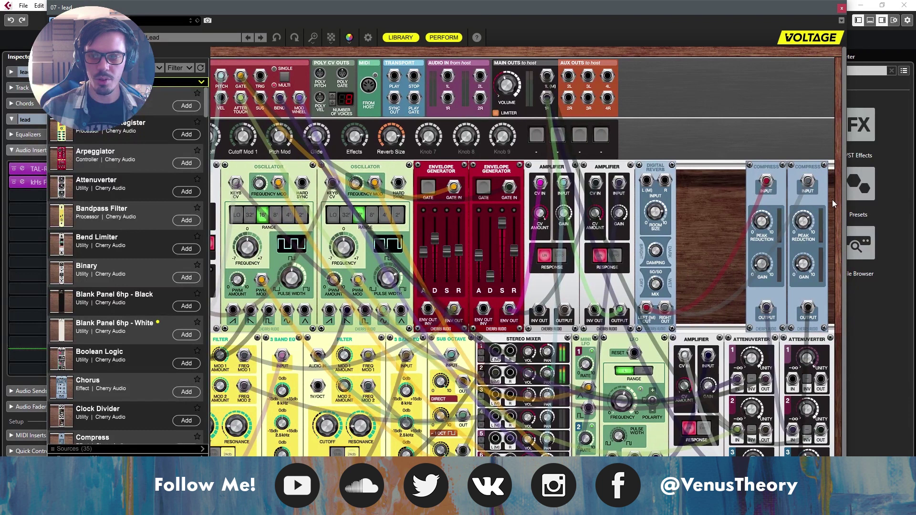
{"action": "scroll", "coordinate": [848, 211], "scroll_direction": "down", "scroll_amount": 1}
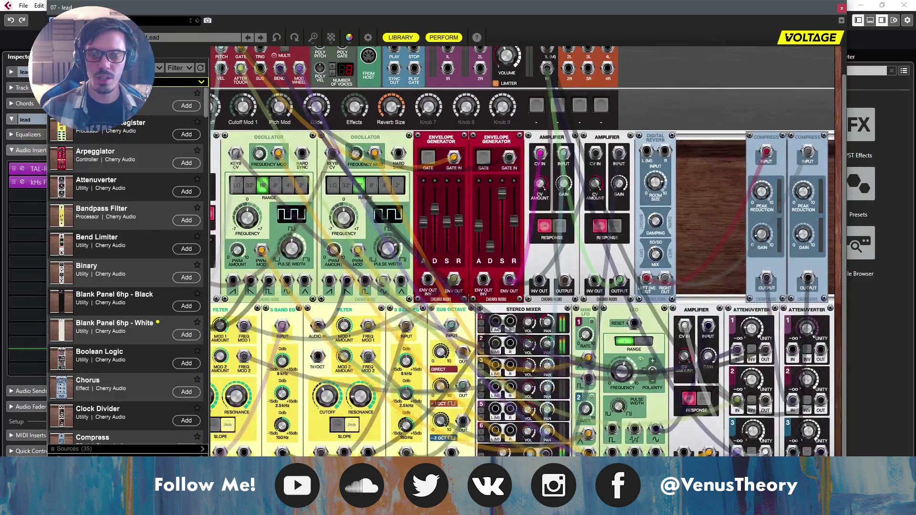
{"action": "scroll", "coordinate": [525, 252], "scroll_direction": "left", "scroll_amount": 1}
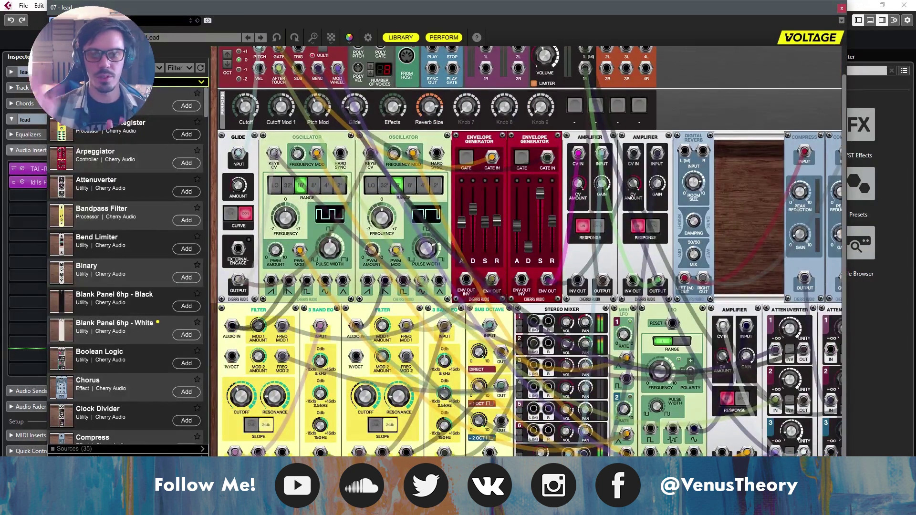
{"action": "left_click", "coordinate": [229, 136]}
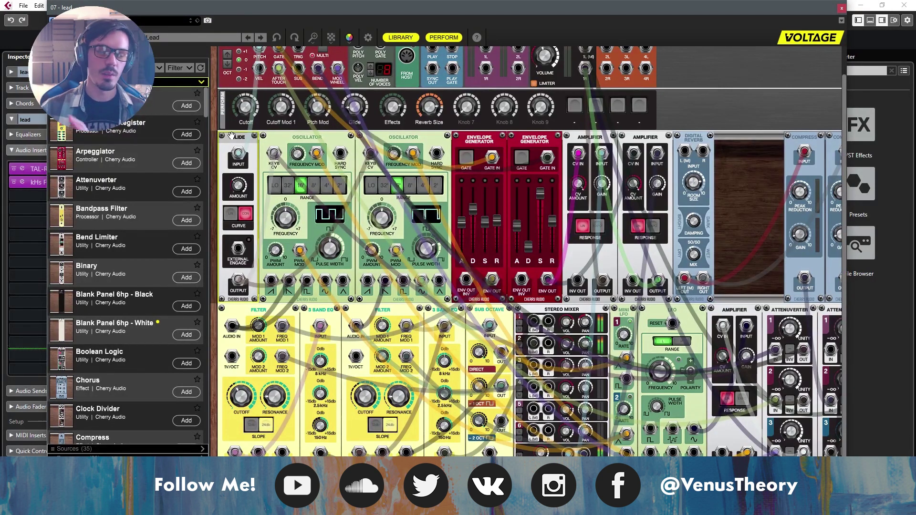
{"action": "left_click", "coordinate": [303, 140]}
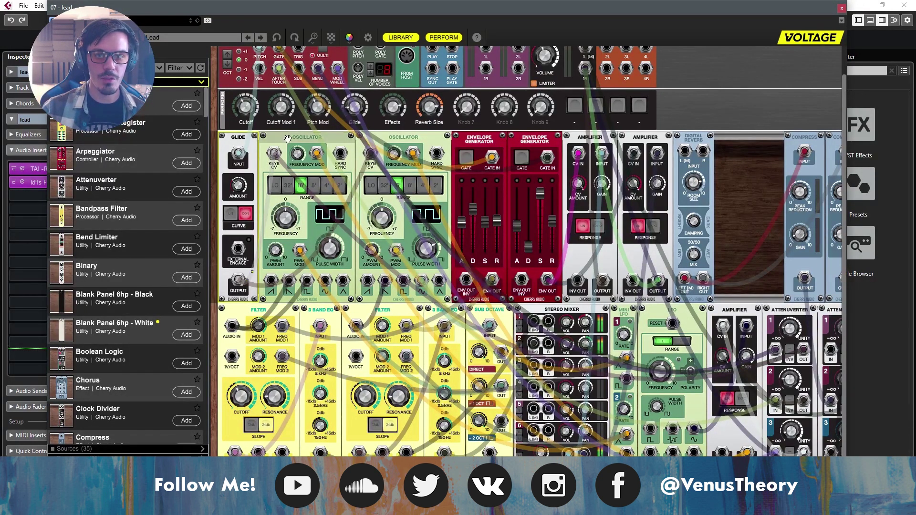
{"action": "left_click", "coordinate": [653, 324]}
{"action": "left_click", "coordinate": [784, 316]}
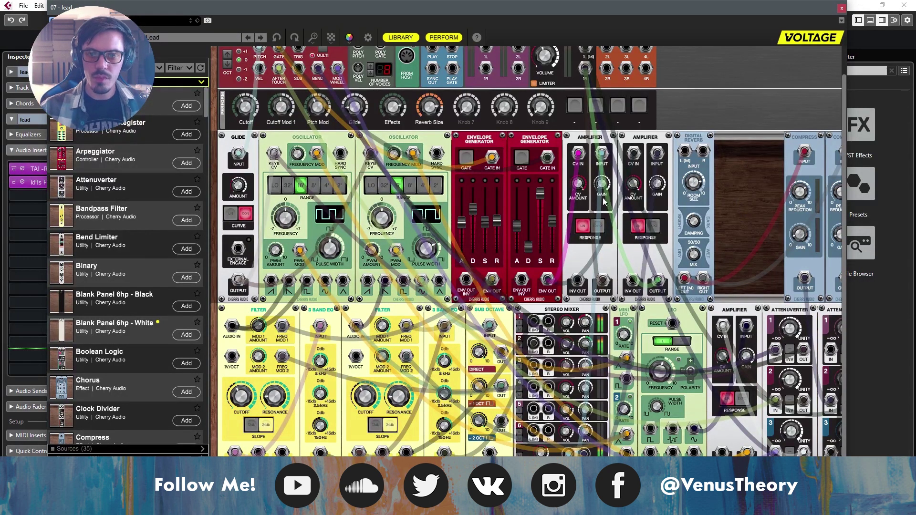
{"action": "left_click_drag", "start_coordinate": [730, 195], "coordinate": [572, 187]}
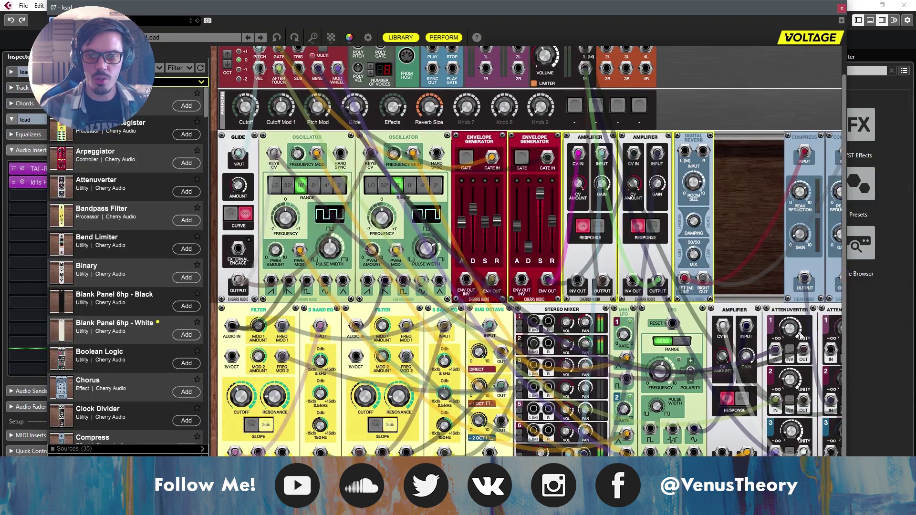
Step: Add a Bandpass Filter module to the lead patch, placing it in the empty row below the other modules
{"action": "left_click", "coordinate": [93, 211]}
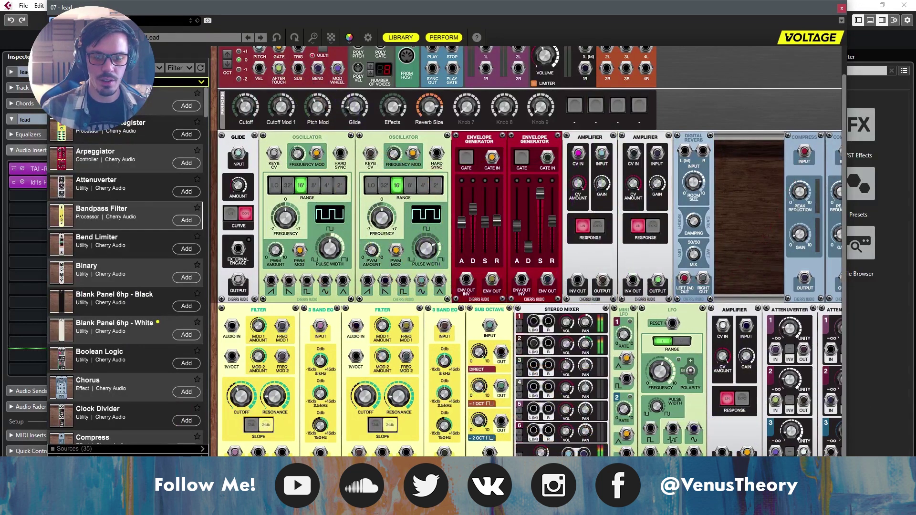
{"action": "left_click_drag", "start_coordinate": [387, 449], "coordinate": [738, 470]}
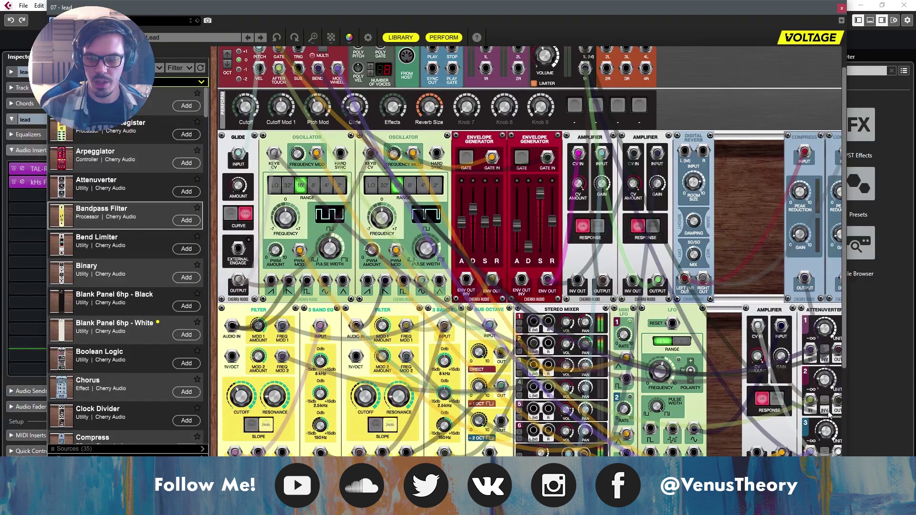
{"action": "left_click_drag", "start_coordinate": [844, 344], "coordinate": [845, 463]}
{"action": "left_click_drag", "start_coordinate": [213, 344], "coordinate": [353, 470]}
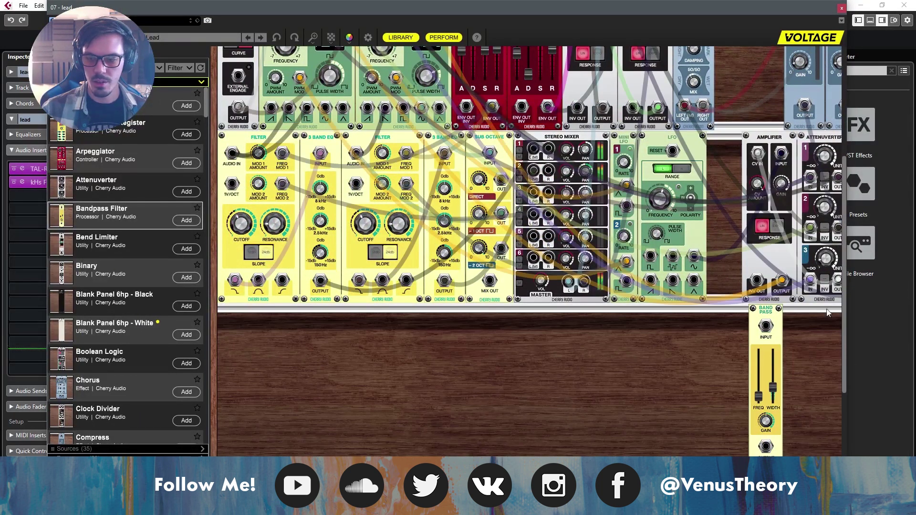
Step: Delete the Bandpass Filter module from the lead patch's lowest row
{"action": "scroll", "coordinate": [786, 326], "scroll_direction": "down", "scroll_amount": 4}
{"action": "left_click_drag", "start_coordinate": [807, 263], "coordinate": [292, 449]}
{"action": "key", "text": "Delete"}
Step: Close the lead instrument, solo the lead track and play it back from bar 35
{"action": "scroll", "coordinate": [455, 291], "scroll_direction": "up", "scroll_amount": 6}
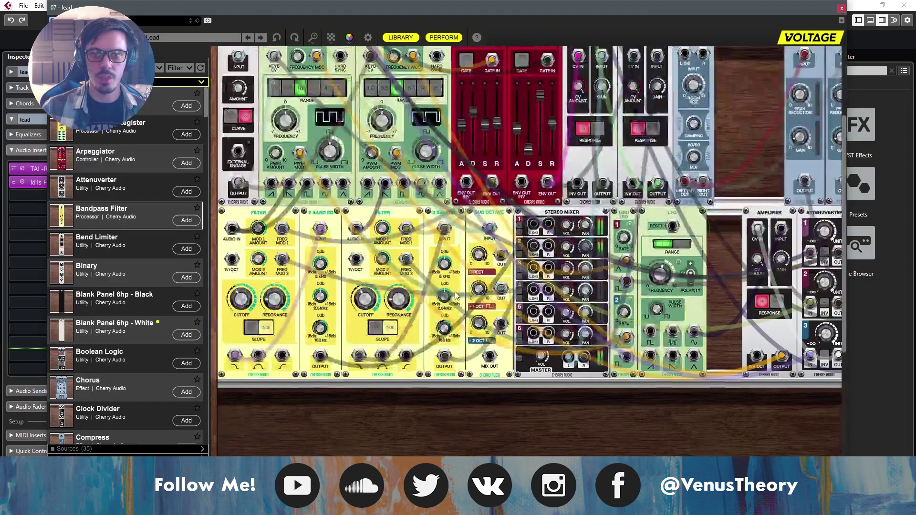
{"action": "scroll", "coordinate": [454, 291], "scroll_direction": "up", "scroll_amount": 3}
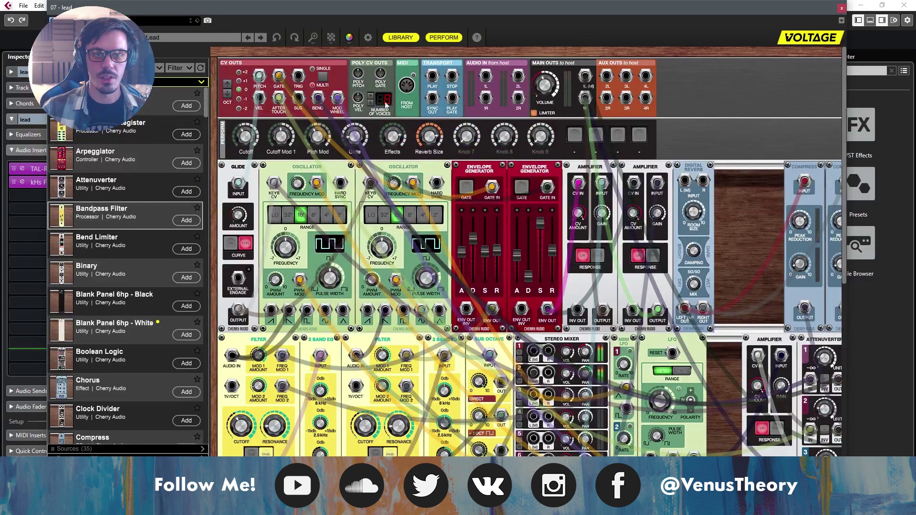
{"action": "left_click", "coordinate": [842, 9]}
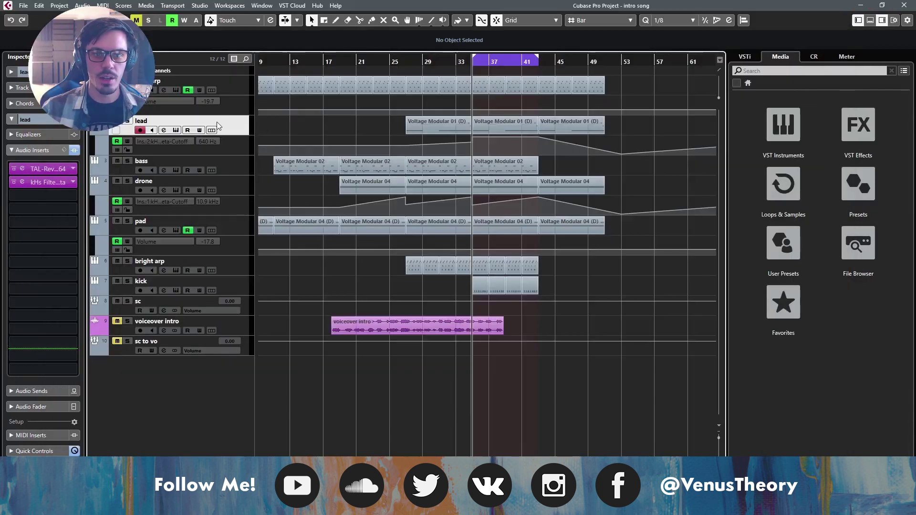
{"action": "left_click", "coordinate": [127, 121]}
{"action": "left_click_drag", "start_coordinate": [432, 63], "coordinate": [426, 145]}
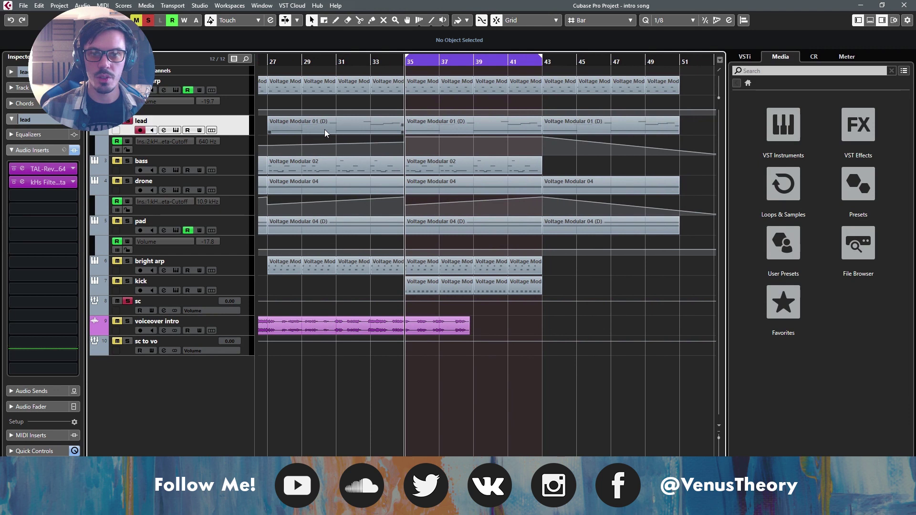
{"action": "key", "text": "space"}
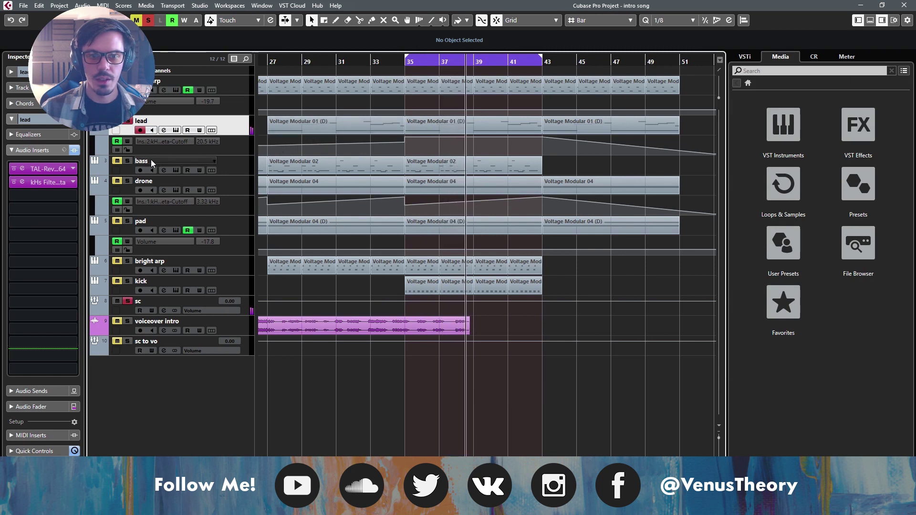
Step: Solo the bass track during playback and open its instrument to view the patch through to the Ladder Filter
{"action": "left_click", "coordinate": [128, 161]}
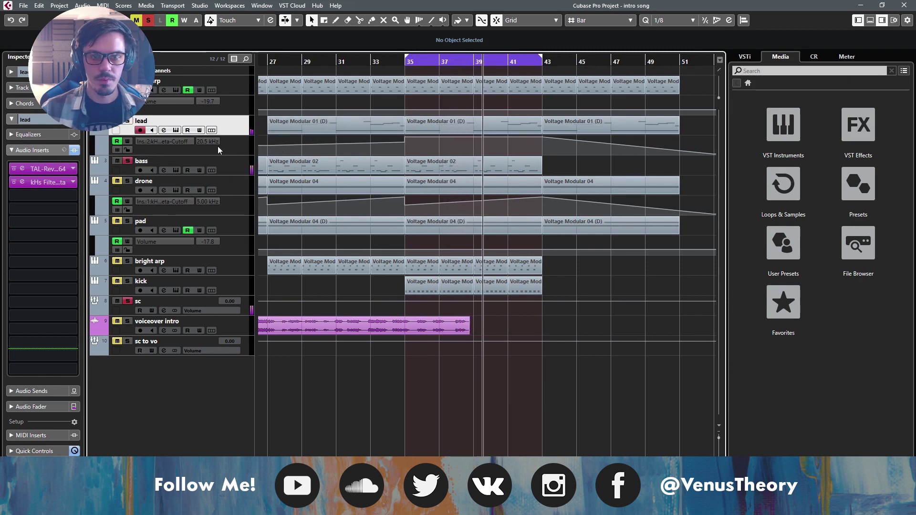
{"action": "left_click", "coordinate": [240, 165]}
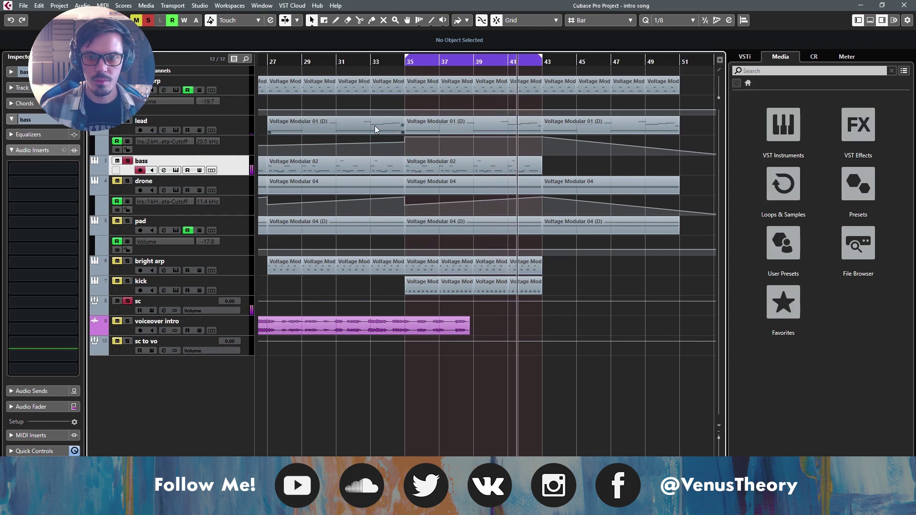
{"action": "left_click", "coordinate": [178, 171]}
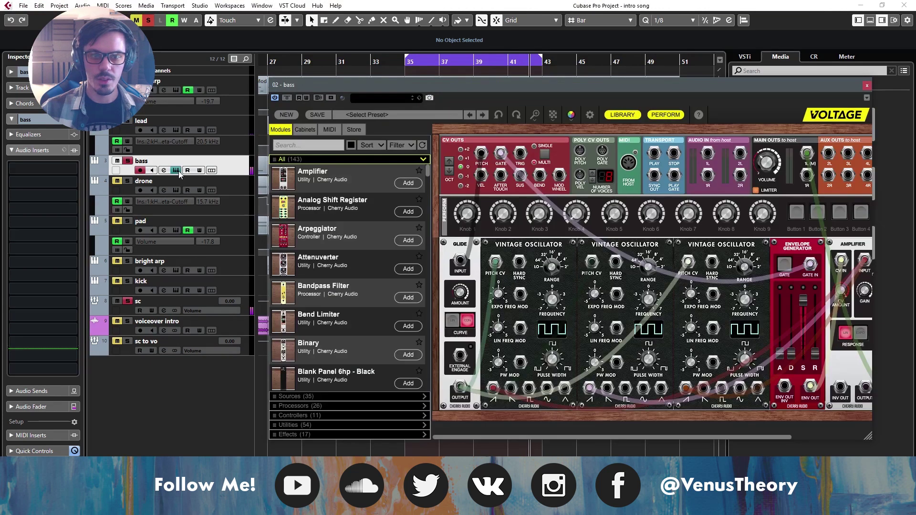
{"action": "left_click_drag", "start_coordinate": [513, 98], "coordinate": [373, 79]}
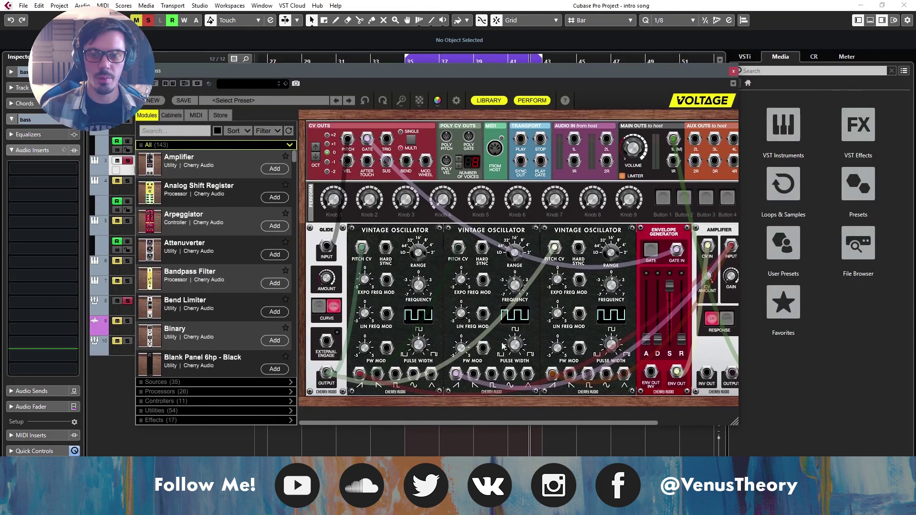
{"action": "left_click_drag", "start_coordinate": [523, 422], "coordinate": [651, 422]}
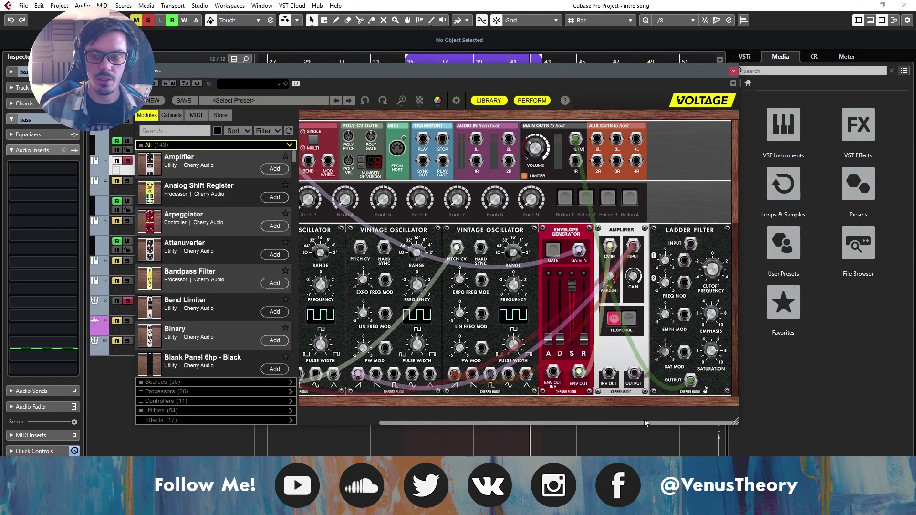
Step: Solo the drone track and enlarge its instrument window to examine the full Darker Moods patch
{"action": "left_click", "coordinate": [734, 71]}
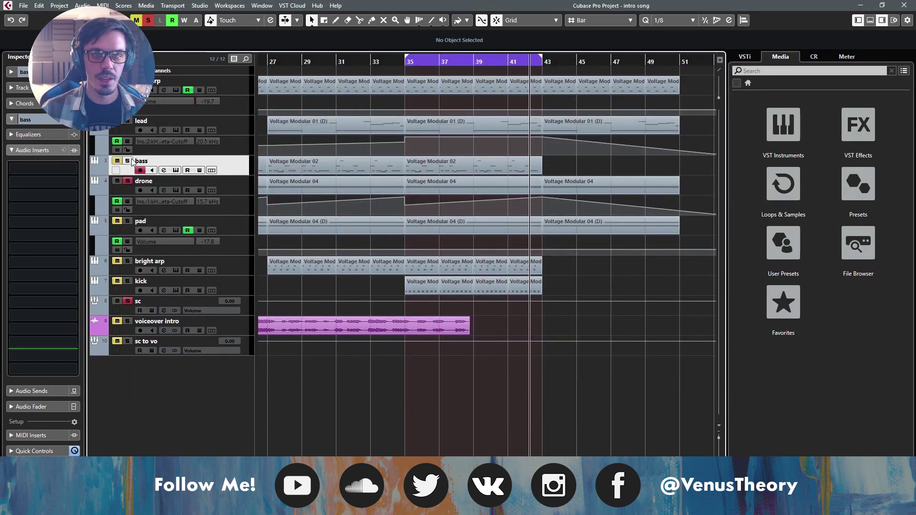
{"action": "left_click", "coordinate": [230, 189]}
{"action": "left_click", "coordinate": [176, 190]}
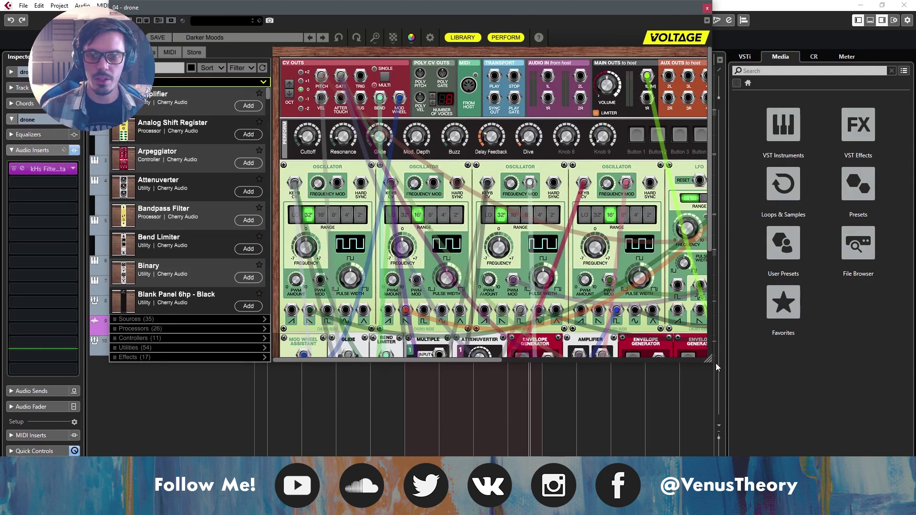
{"action": "left_click_drag", "start_coordinate": [715, 366], "coordinate": [865, 463]}
{"action": "left_click_drag", "start_coordinate": [639, 459], "coordinate": [808, 459]}
{"action": "scroll", "coordinate": [566, 258], "scroll_direction": "left", "scroll_amount": 5}
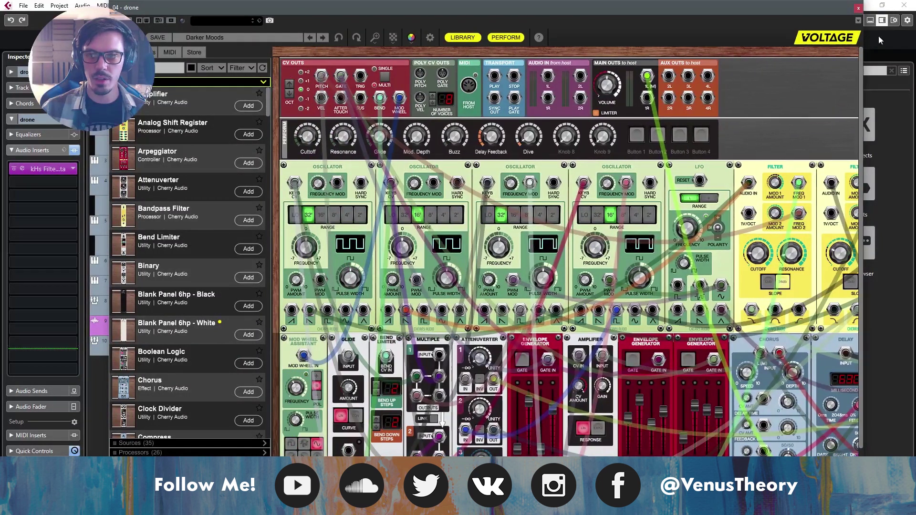
Step: Close the drone instrument and view the kHs Filter insert on the drone track during playback
{"action": "left_click", "coordinate": [860, 8]}
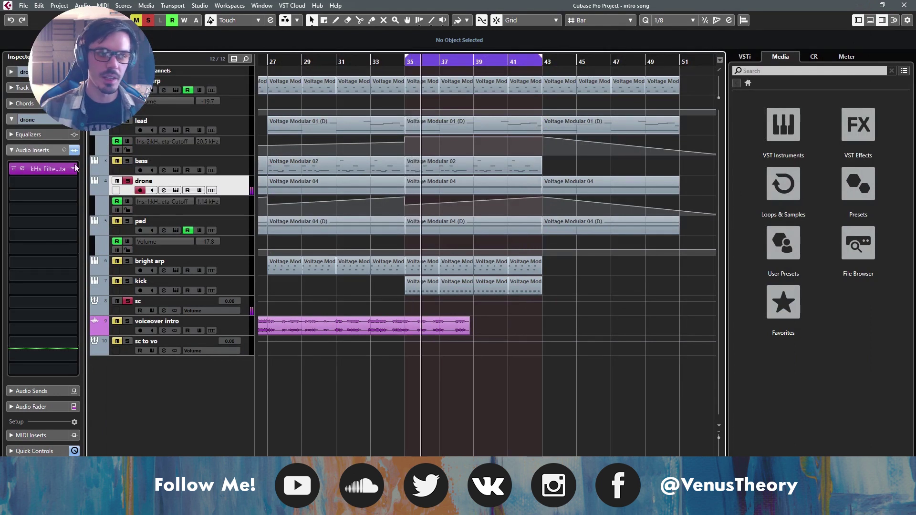
{"action": "left_click", "coordinate": [22, 170]}
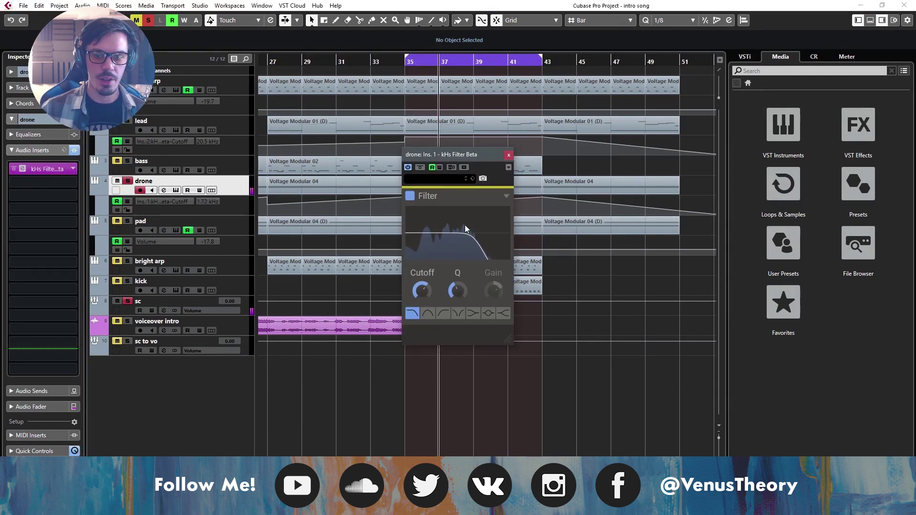
{"action": "left_click", "coordinate": [509, 155]}
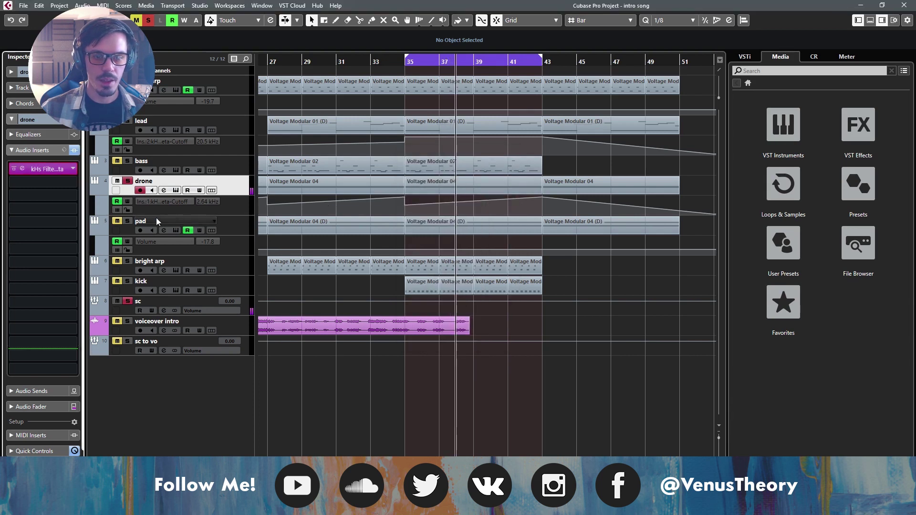
Step: Solo the pad track and open its instrument to view the Ethereal Pad patch
{"action": "left_click", "coordinate": [241, 220]}
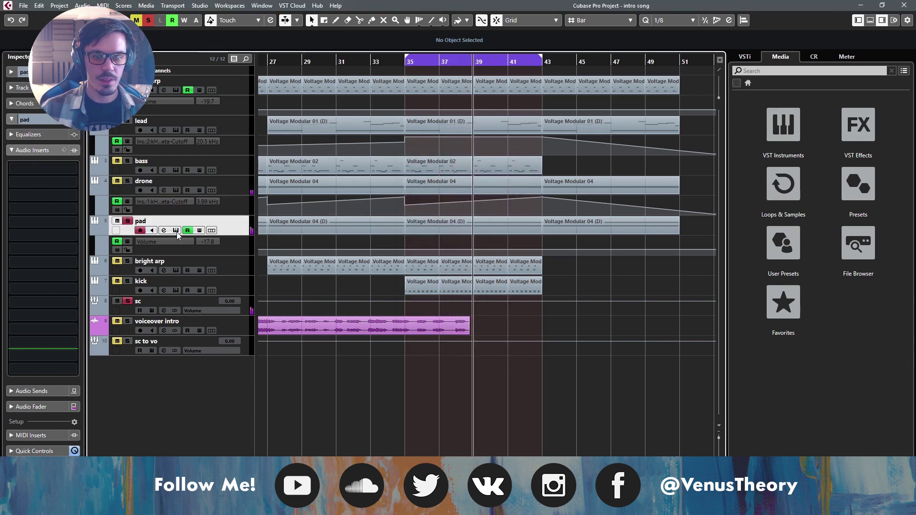
{"action": "left_click", "coordinate": [176, 232]}
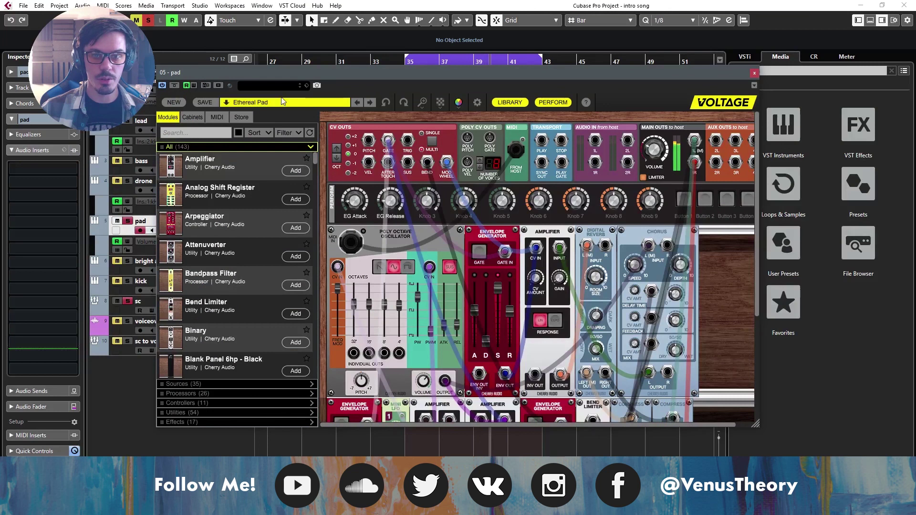
{"action": "left_click_drag", "start_coordinate": [333, 74], "coordinate": [261, 58]}
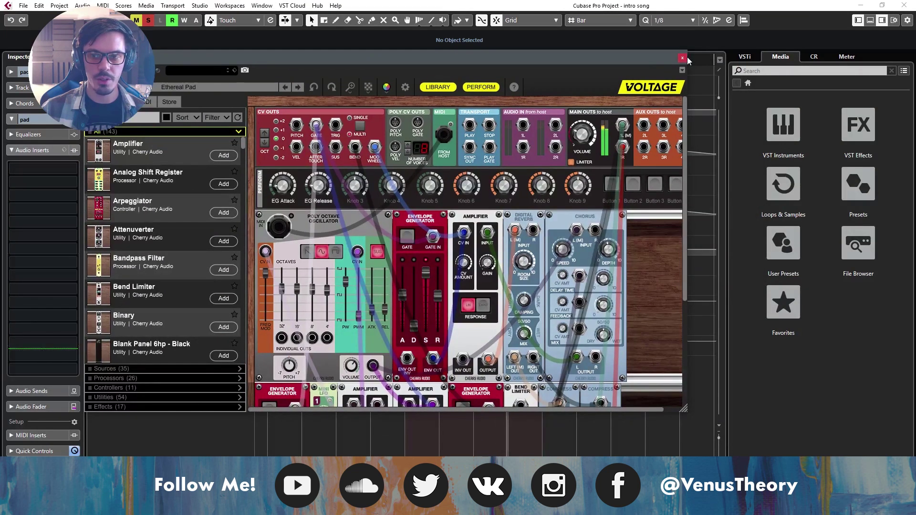
{"action": "mouse_move", "coordinate": [685, 203]}
{"action": "left_mouse_down"}
{"action": "mouse_move", "coordinate": [679, 291]}
{"action": "mouse_move", "coordinate": [675, 210]}
{"action": "left_mouse_up"}
{"action": "left_click", "coordinate": [684, 58]}
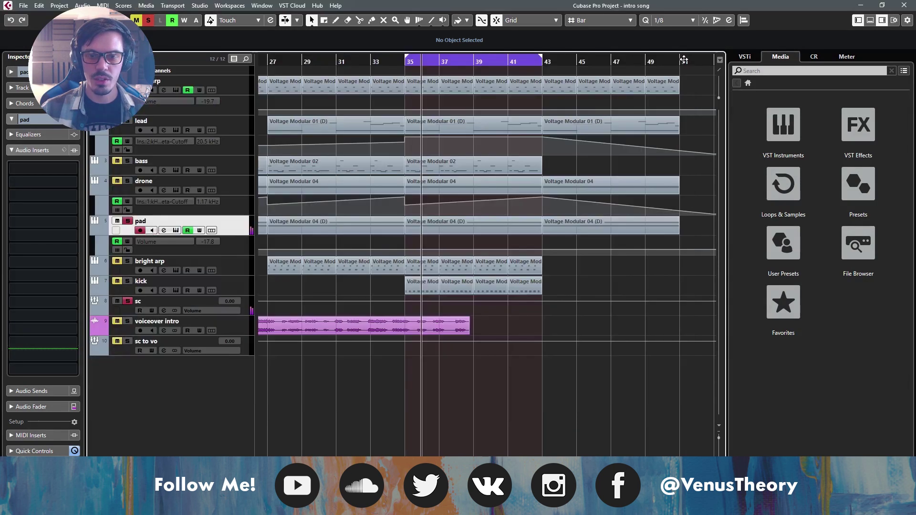
Step: Solo the bright arp track and open its instrument to view the patch's oscillators, envelope and filter
{"action": "left_click", "coordinate": [128, 261], "text": "ctrl"}
{"action": "left_click", "coordinate": [240, 267]}
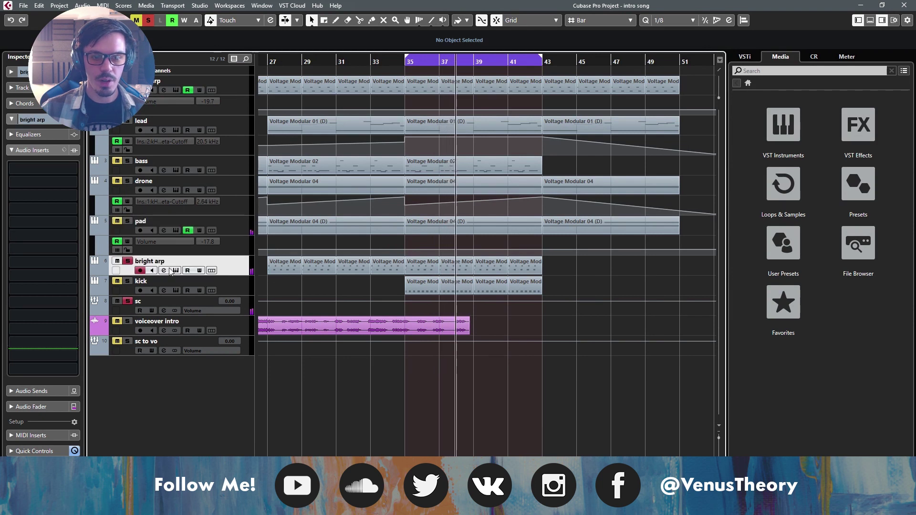
{"action": "left_click", "coordinate": [176, 271]}
{"action": "mouse_move", "coordinate": [573, 405]}
{"action": "left_mouse_down"}
{"action": "mouse_move", "coordinate": [675, 408]}
{"action": "mouse_move", "coordinate": [568, 409]}
{"action": "left_mouse_up"}
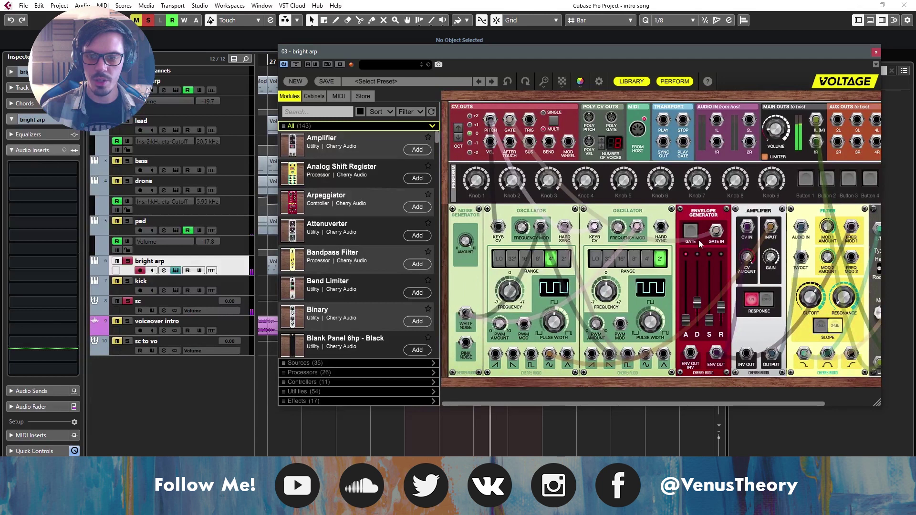
{"action": "left_click", "coordinate": [876, 52]}
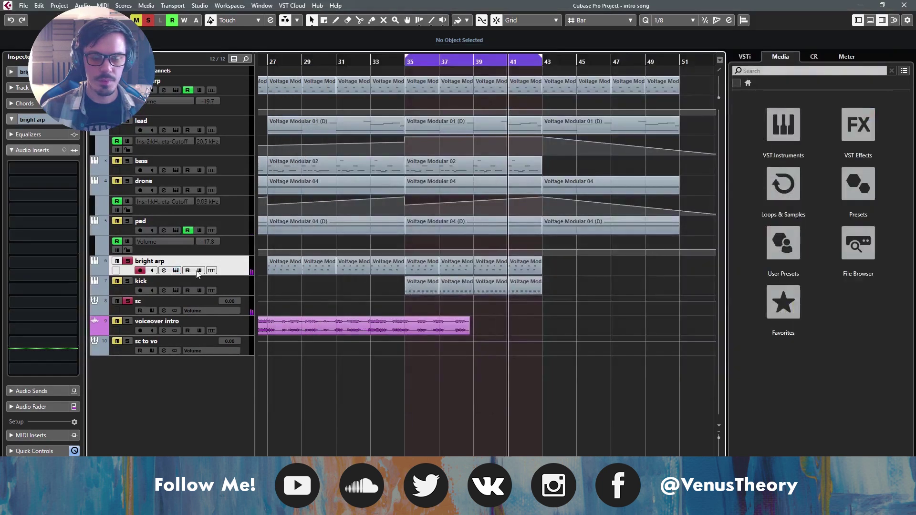
Step: Open the soloed kick track's instrument and move its Transistor 909 Kick and Ladder Filter modules to the start of the cabinet row
{"action": "left_click", "coordinate": [128, 282]}
{"action": "left_click", "coordinate": [162, 291]}
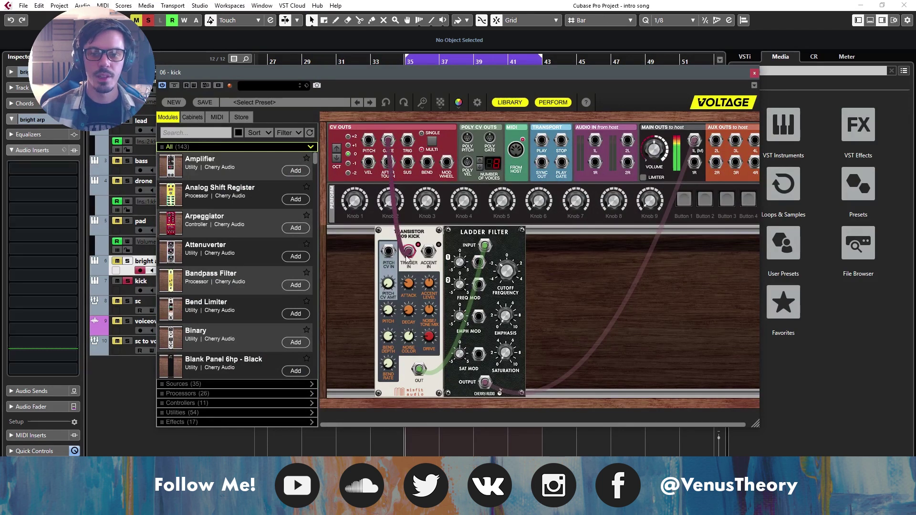
{"action": "left_click_drag", "start_coordinate": [416, 231], "coordinate": [354, 232]}
{"action": "left_click", "coordinate": [374, 393]}
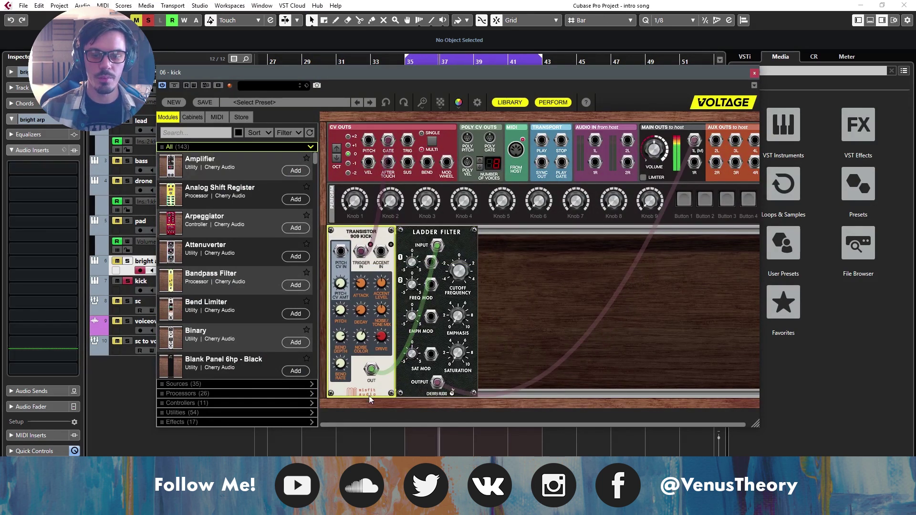
{"action": "left_click", "coordinate": [551, 265]}
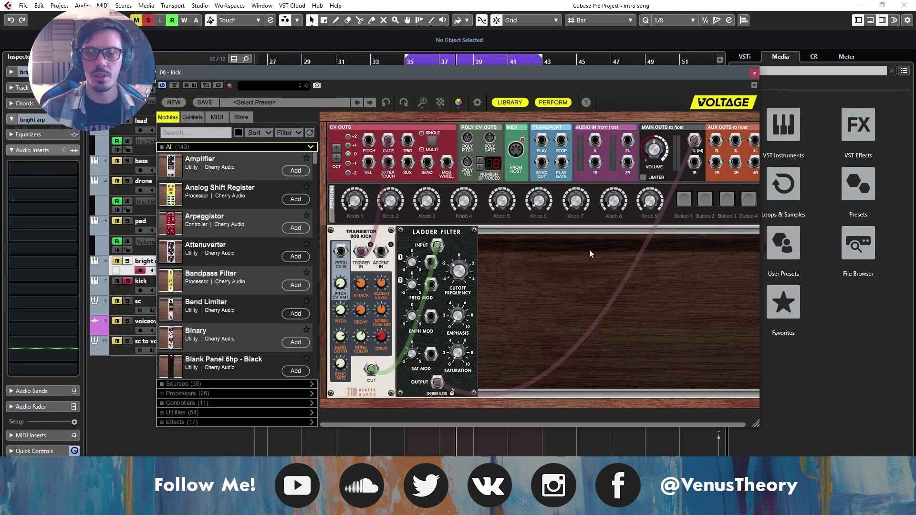
Step: Close the kick instrument, unsolo the track and set the playback position at the start of bar 35
{"action": "left_click", "coordinate": [755, 74]}
{"action": "left_click", "coordinate": [128, 281]}
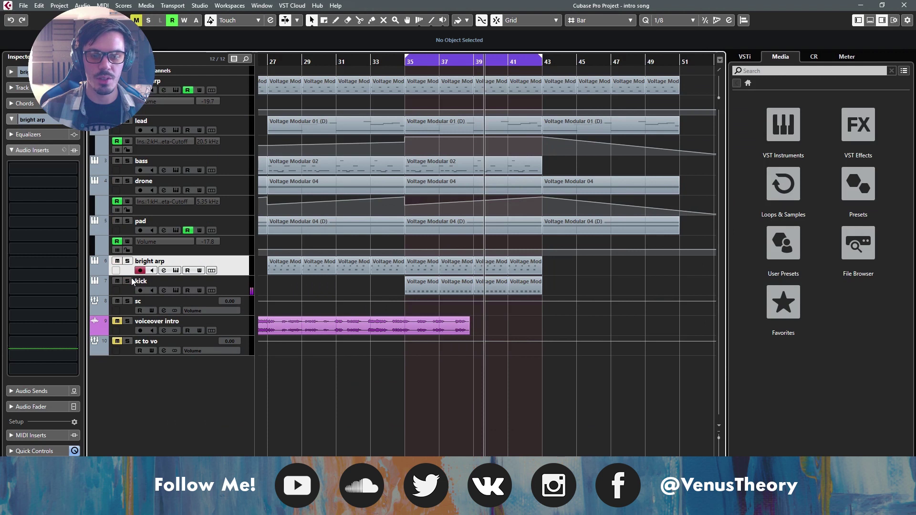
{"action": "left_click", "coordinate": [403, 54]}
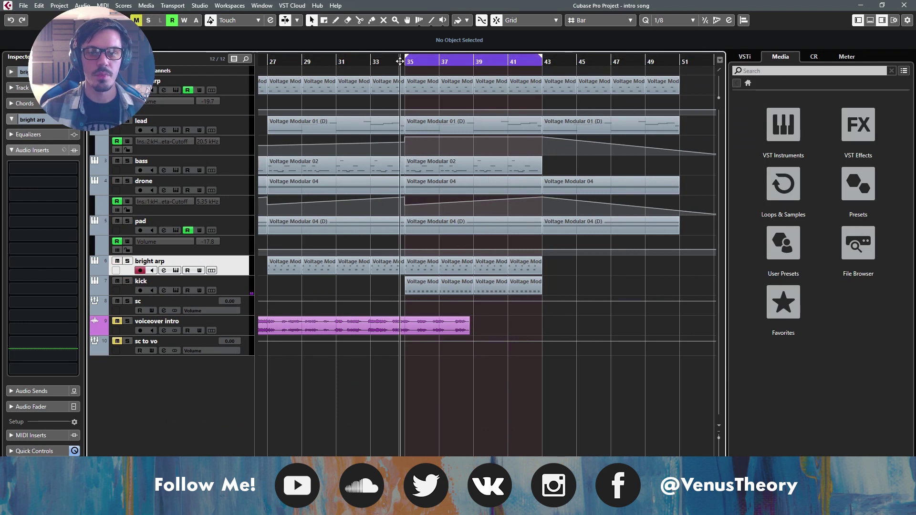
Step: Add a Voltage Modular instrument track below the bright arp track and enlarge its empty instrument window
{"action": "right_click", "coordinate": [249, 261]}
{"action": "mouse_move", "coordinate": [288, 267]}
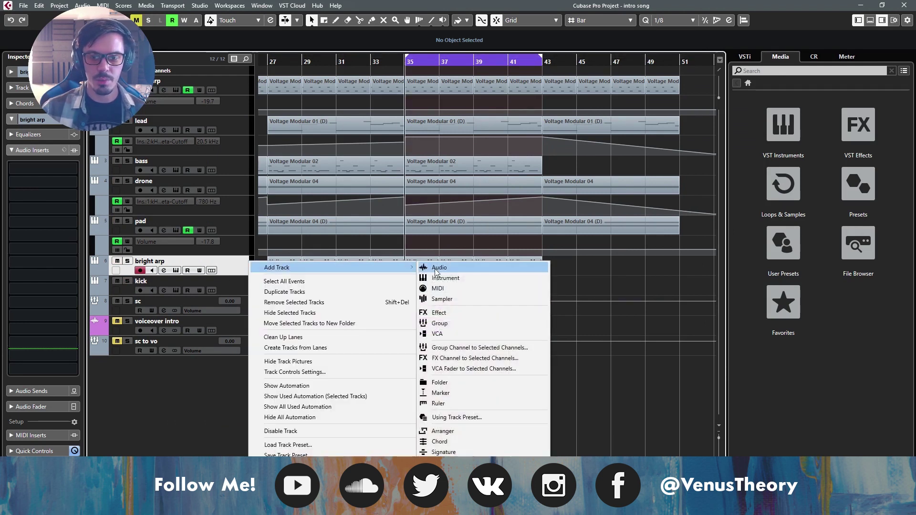
{"action": "left_click", "coordinate": [439, 278]}
{"action": "left_click", "coordinate": [430, 367]}
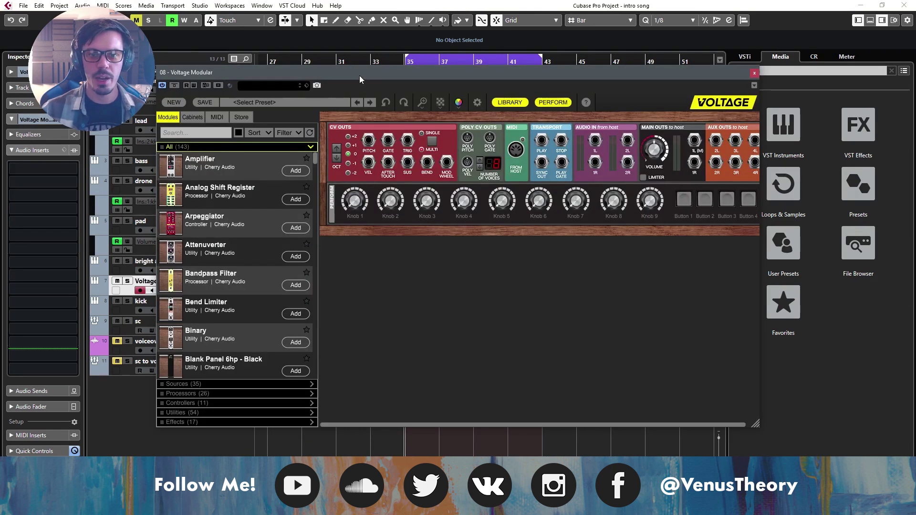
{"action": "left_click_drag", "start_coordinate": [360, 75], "coordinate": [269, 51]}
{"action": "left_click_drag", "start_coordinate": [665, 399], "coordinate": [741, 451]}
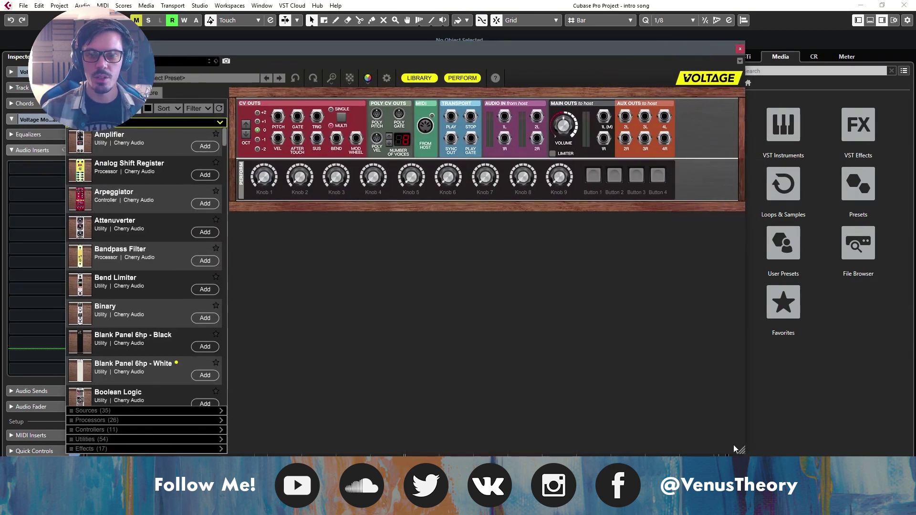
Step: Search the module library for "poly" and add a Poly Amplifier with a Poly Envelope Generator before it
{"action": "left_click", "coordinate": [117, 122]}
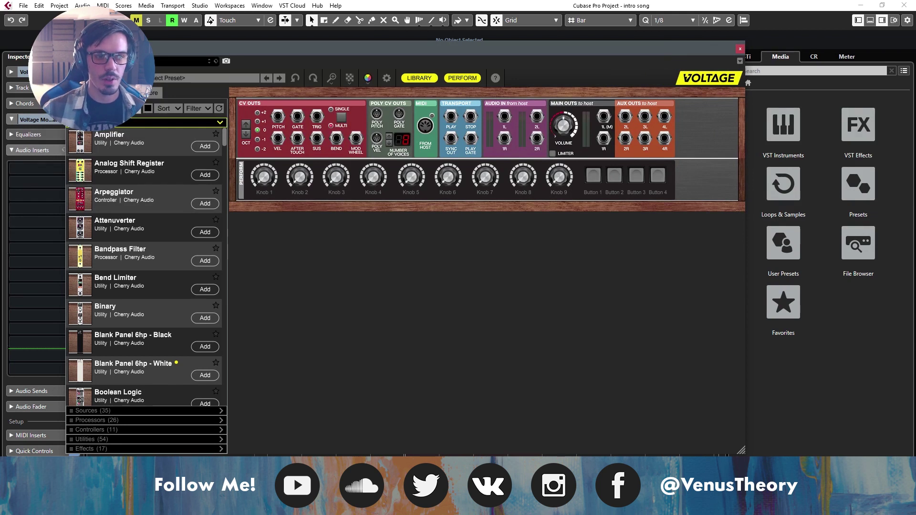
{"action": "type", "text": "poly"}
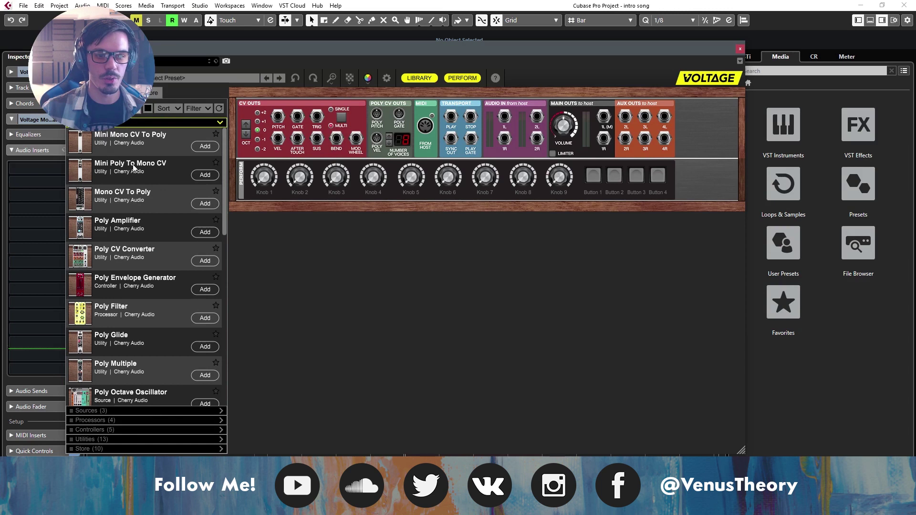
{"action": "left_click_drag", "start_coordinate": [129, 228], "coordinate": [474, 210]}
{"action": "left_click_drag", "start_coordinate": [135, 281], "coordinate": [370, 212]}
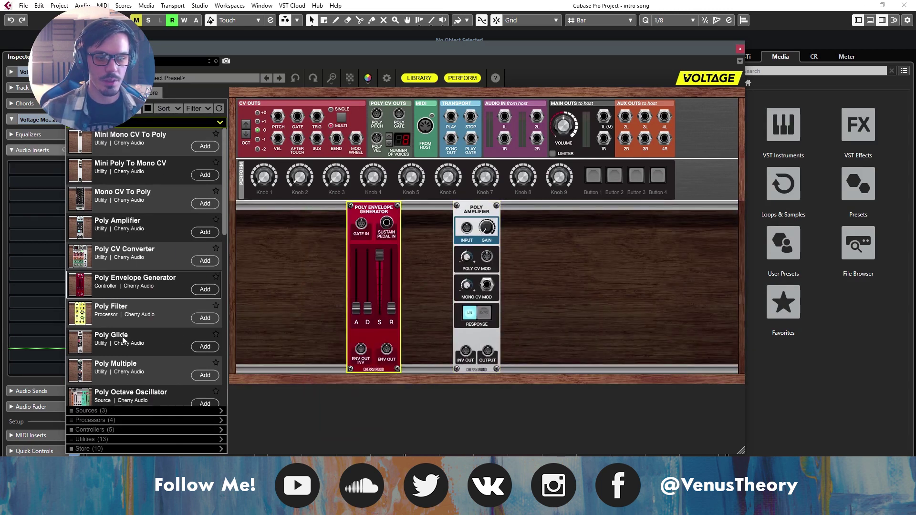
Step: Add a Poly Oscillator at the start of the row, before the Poly Envelope Generator
{"action": "scroll", "coordinate": [130, 334], "scroll_direction": "down", "scroll_amount": 4}
{"action": "scroll", "coordinate": [131, 358], "scroll_direction": "down", "scroll_amount": 4}
{"action": "scroll", "coordinate": [130, 335], "scroll_direction": "up", "scroll_amount": 8}
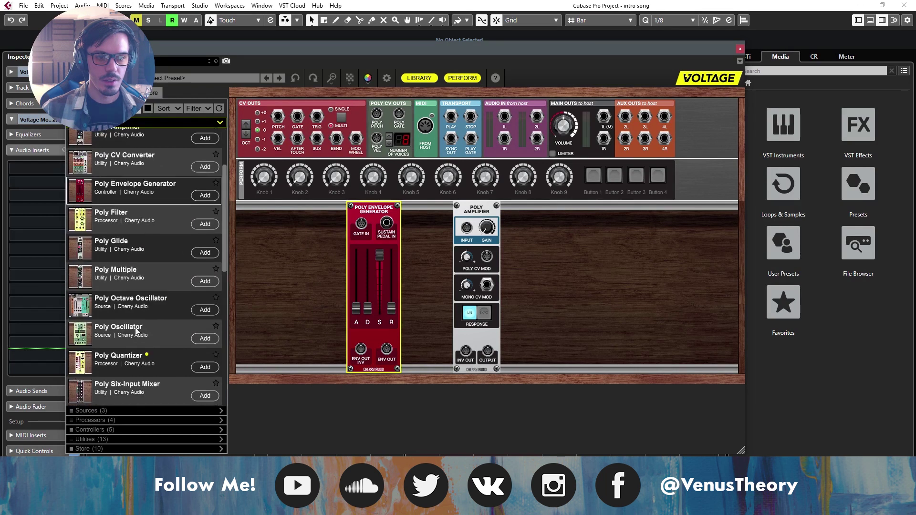
{"action": "scroll", "coordinate": [132, 348], "scroll_direction": "down", "scroll_amount": 2}
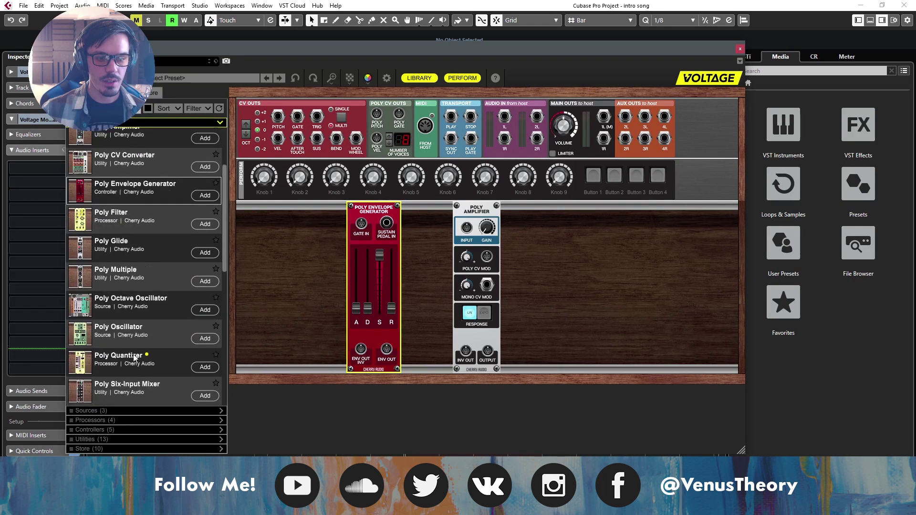
{"action": "left_click_drag", "start_coordinate": [132, 340], "coordinate": [267, 287]}
{"action": "scroll", "coordinate": [151, 281], "scroll_direction": "up", "scroll_amount": 2}
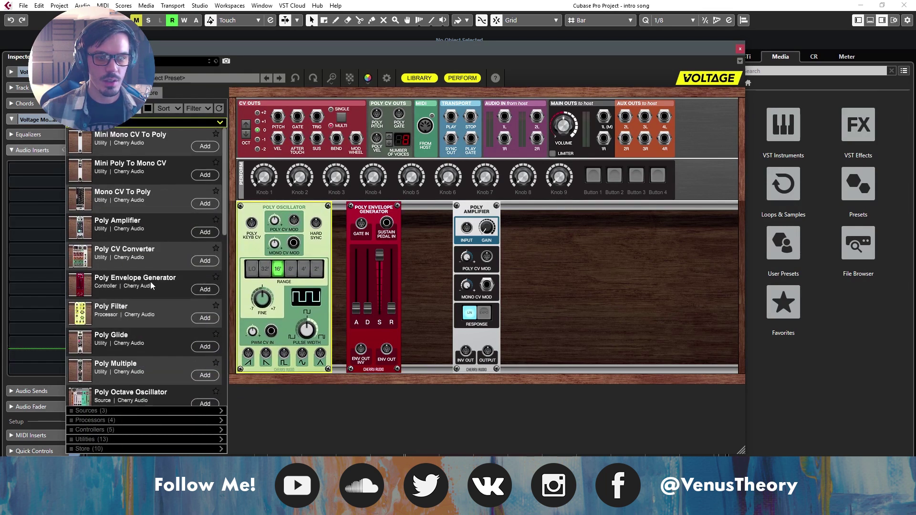
Step: Add a Poly Filter after the Poly Amplifier and close the gaps between the modules
{"action": "left_click_drag", "start_coordinate": [130, 317], "coordinate": [525, 210]}
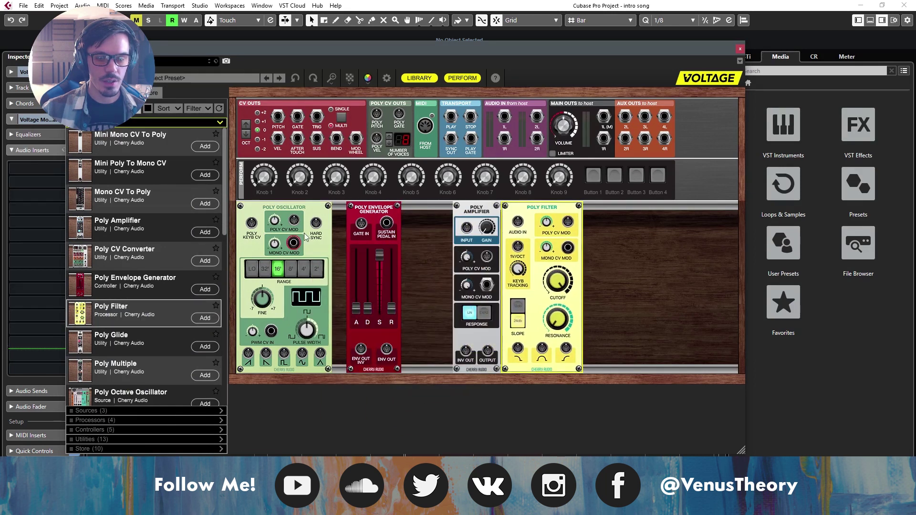
{"action": "left_click_drag", "start_coordinate": [629, 246], "coordinate": [354, 208]}
{"action": "left_click", "coordinate": [620, 235]}
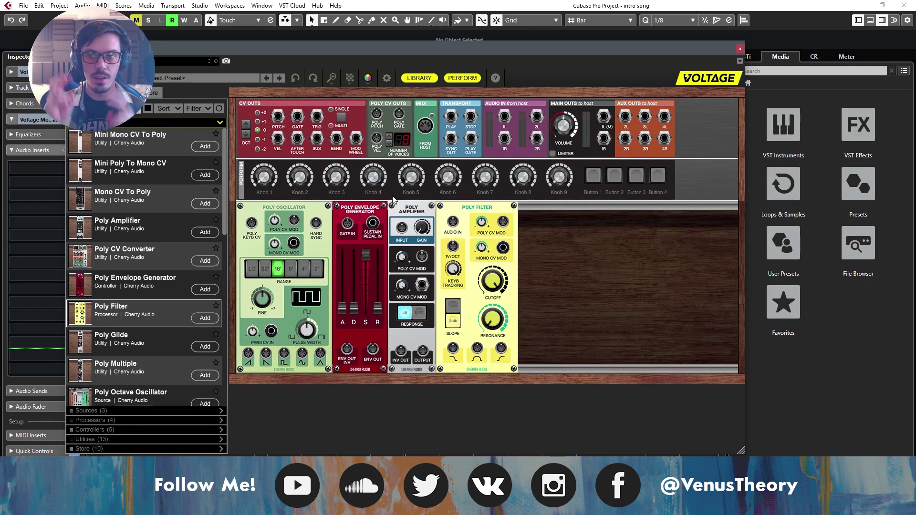
Step: Patch Poly Pitch to the Poly Oscillator's Poly Keyb CV and Poly Gate to the Poly Envelope Generator's Gate In
{"action": "left_click_drag", "start_coordinate": [376, 114], "coordinate": [251, 223]}
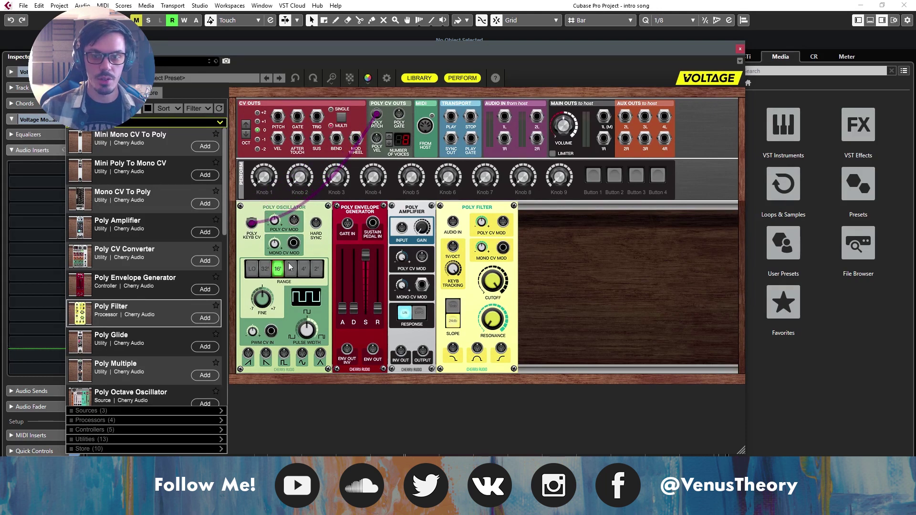
{"action": "left_click_drag", "start_coordinate": [350, 231], "coordinate": [401, 112]}
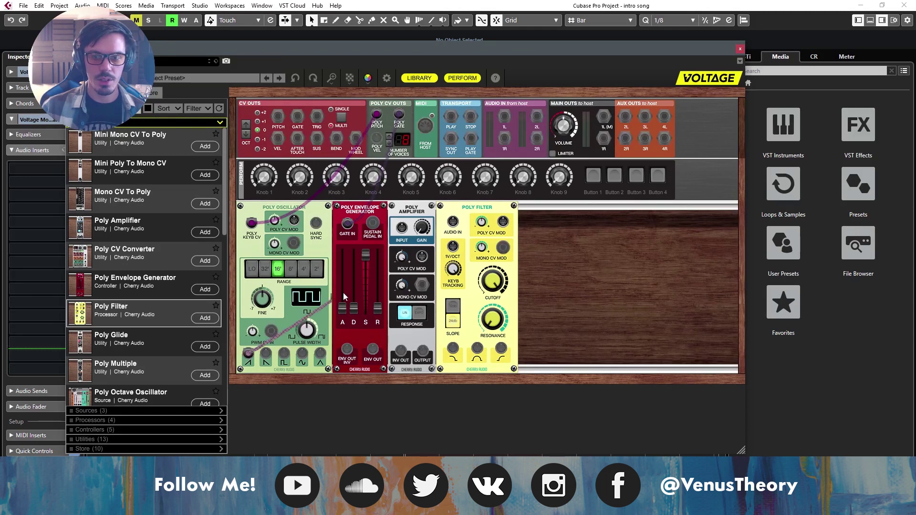
Step: Patch the oscillator's sawtooth output and the envelope's Env Out into the Poly Amplifier, and its output into the Poly Filter's Audio In
{"action": "left_click_drag", "start_coordinate": [409, 232], "coordinate": [248, 354]}
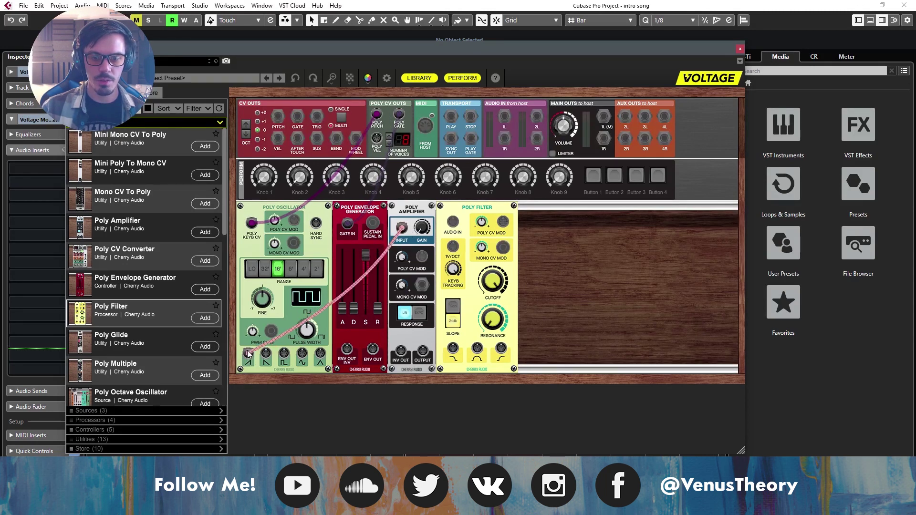
{"action": "left_click_drag", "start_coordinate": [373, 354], "coordinate": [422, 258]}
{"action": "left_click_drag", "start_coordinate": [423, 353], "coordinate": [452, 222]}
Step: Add a Mini Poly To Mono CV module and patch the Poly Filter's lowpass output through it to the main output
{"action": "left_click_drag", "start_coordinate": [454, 348], "coordinate": [534, 220]}
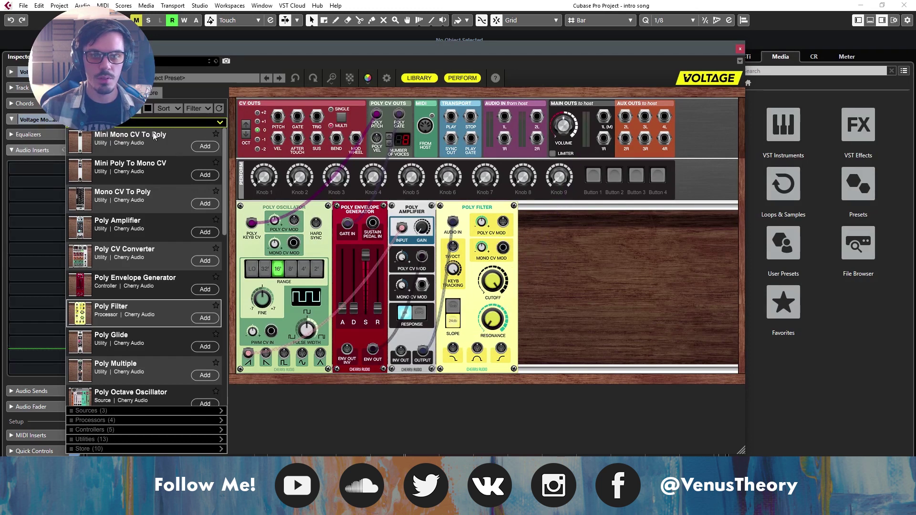
{"action": "double_click", "coordinate": [133, 164]}
{"action": "left_click_drag", "start_coordinate": [532, 228], "coordinate": [457, 350]}
{"action": "left_click_drag", "start_coordinate": [532, 354], "coordinate": [603, 138]}
Step: Sweep the Poly Filter's cutoff frequency while playing and switch its slope to the other setting
{"action": "left_click_drag", "start_coordinate": [494, 282], "coordinate": [491, 346]}
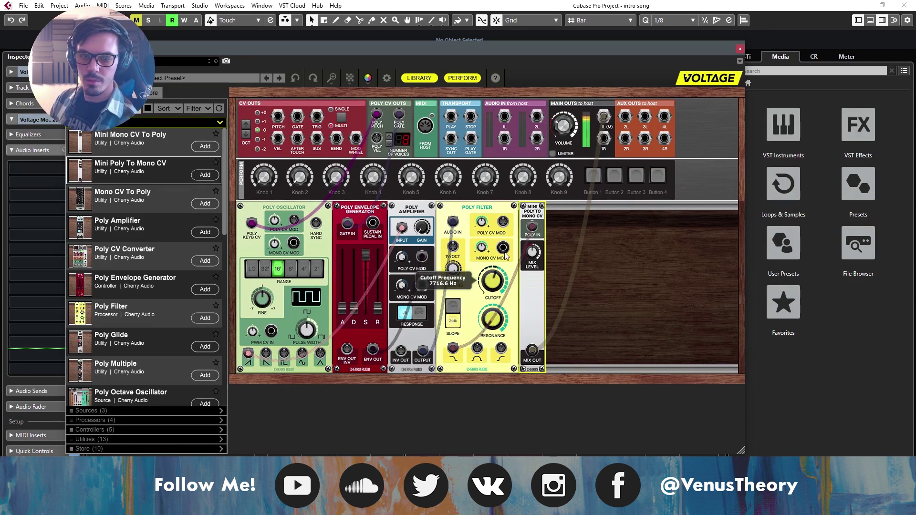
{"action": "left_click_drag", "start_coordinate": [517, 276], "coordinate": [497, 269]}
{"action": "left_click", "coordinate": [453, 311]}
Step: Add a second Poly Envelope Generator triggered by Poly Gate, patch its Env Out to the Poly Filter's Poly CV Mod, and adjust cutoff and attack
{"action": "left_click_drag", "start_coordinate": [151, 282], "coordinate": [451, 225]}
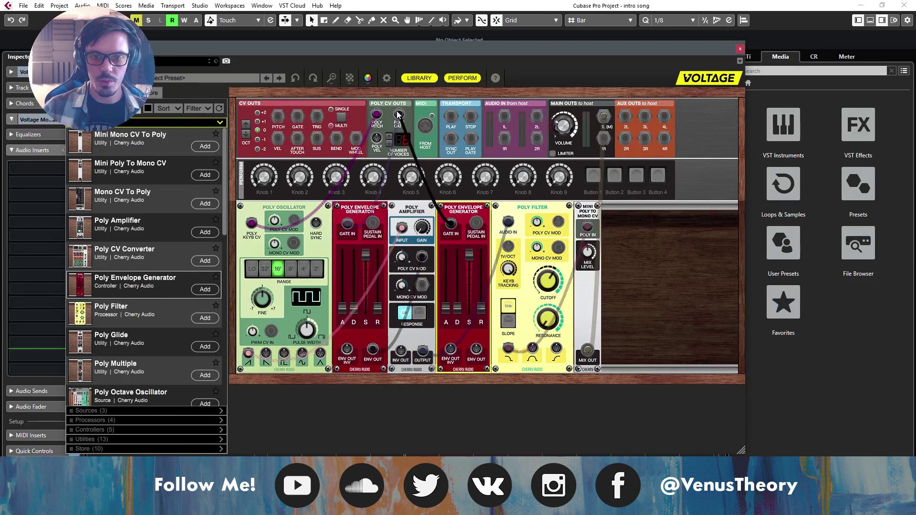
{"action": "left_click_drag", "start_coordinate": [477, 349], "coordinate": [534, 186]}
{"action": "left_click_drag", "start_coordinate": [543, 281], "coordinate": [535, 322]}
{"action": "mouse_move", "coordinate": [446, 309]}
{"action": "left_mouse_down"}
{"action": "mouse_move", "coordinate": [447, 272]}
{"action": "mouse_move", "coordinate": [472, 264]}
{"action": "mouse_move", "coordinate": [473, 311]}
{"action": "mouse_move", "coordinate": [471, 246]}
{"action": "mouse_move", "coordinate": [456, 305]}
{"action": "left_mouse_up"}
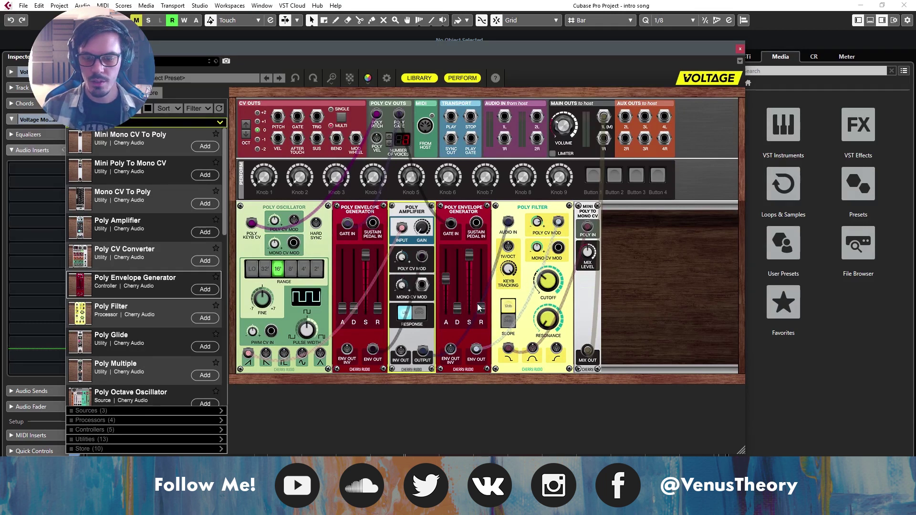
{"action": "mouse_move", "coordinate": [480, 308]}
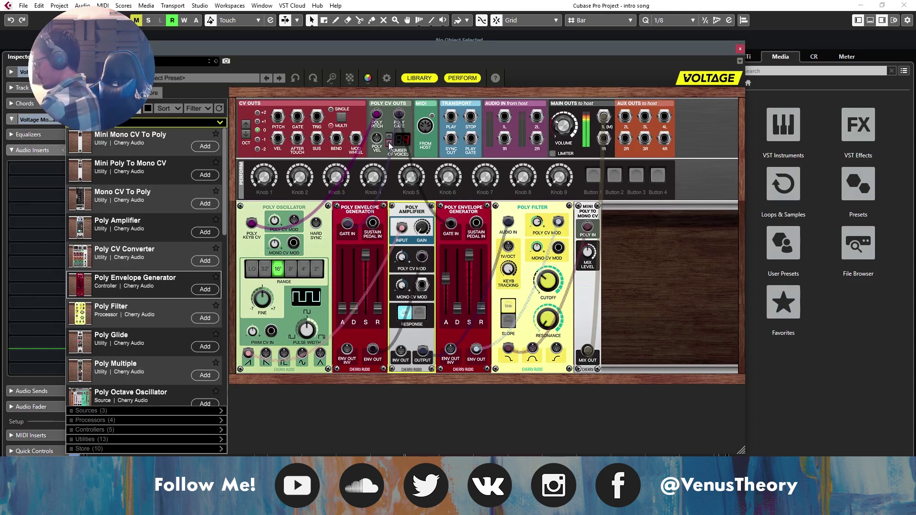
Step: Raise the number of voices in the Poly CV Outs section to 16
{"action": "left_click", "coordinate": [388, 134]}
{"action": "left_click", "coordinate": [388, 134]}
{"action": "left_click", "coordinate": [388, 135]}
{"action": "left_click", "coordinate": [388, 134]}
{"action": "left_click", "coordinate": [388, 135]}
{"action": "left_click", "coordinate": [388, 134]}
{"action": "left_click", "coordinate": [388, 134]}
{"action": "left_click", "coordinate": [388, 134]}
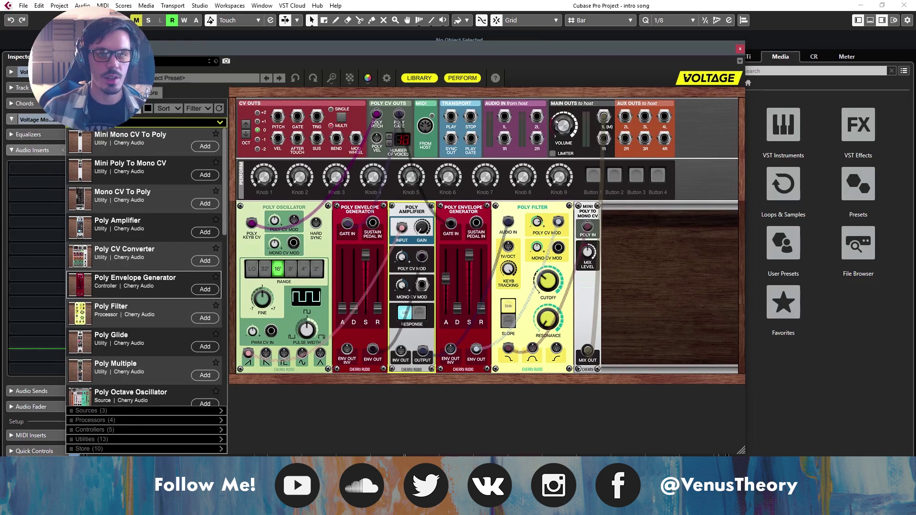
Step: Clear the module library's search filter and delete all the poly modules from the rack
{"action": "left_click", "coordinate": [137, 109]}
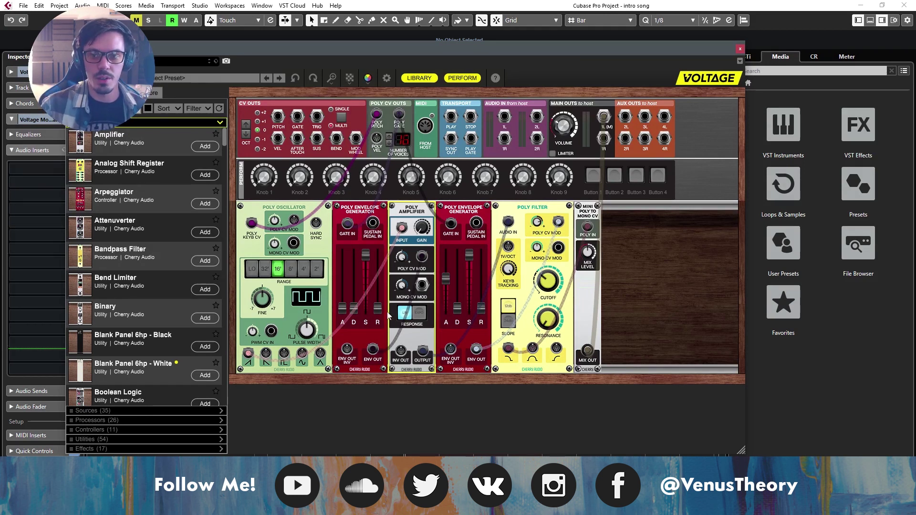
{"action": "left_click_drag", "start_coordinate": [674, 290], "coordinate": [261, 244]}
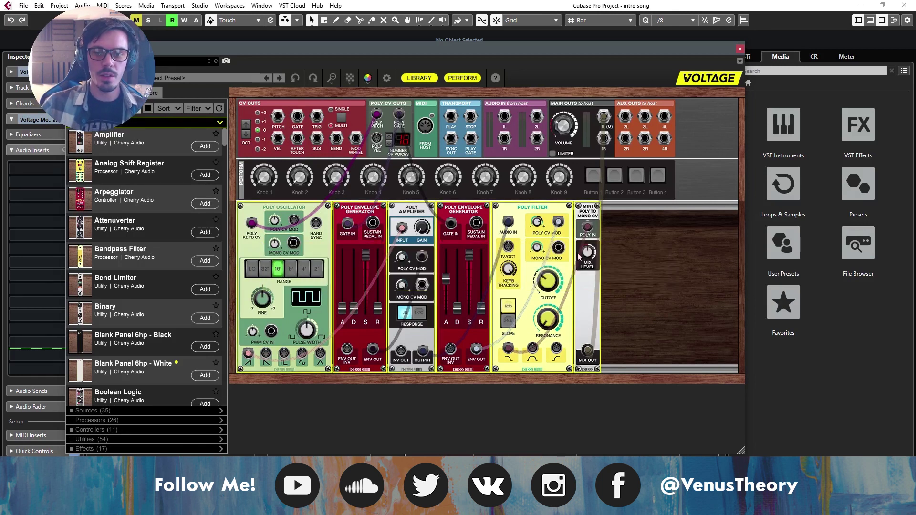
{"action": "key", "text": "Delete"}
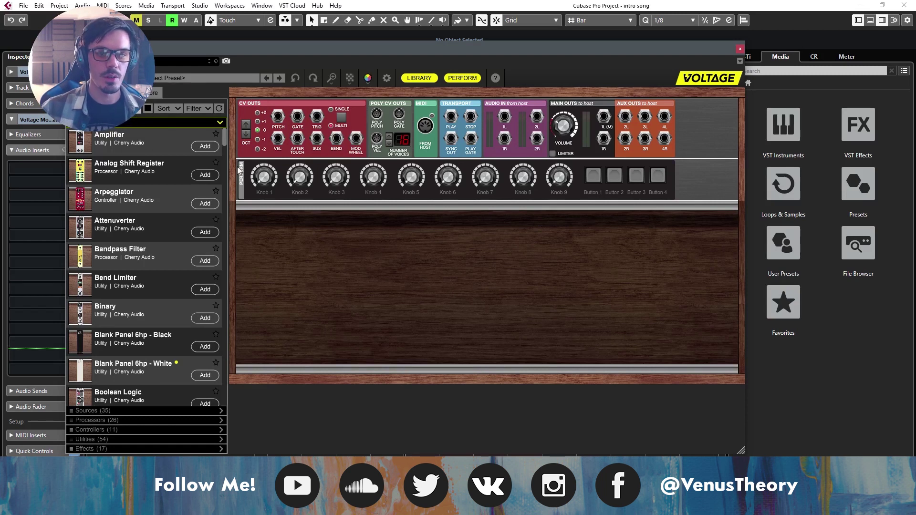
{"action": "mouse_move", "coordinate": [230, 173]}
{"action": "left_mouse_down"}
{"action": "mouse_move", "coordinate": [306, 174]}
{"action": "mouse_move", "coordinate": [229, 175]}
{"action": "left_mouse_up"}
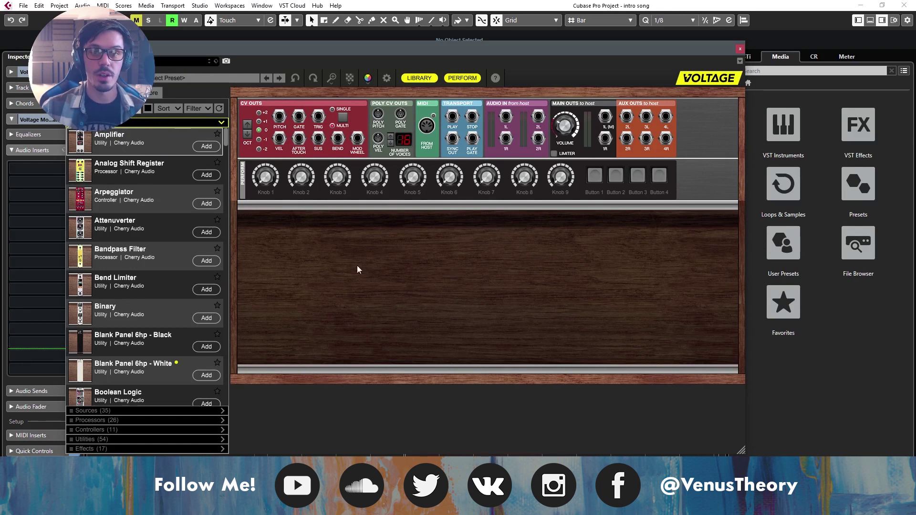
Step: Add Crossfade, CV To MIDI, CV To MIDI CC Converter and DC Source modules to the empty rack
{"action": "scroll", "coordinate": [148, 238], "scroll_direction": "down", "scroll_amount": 8}
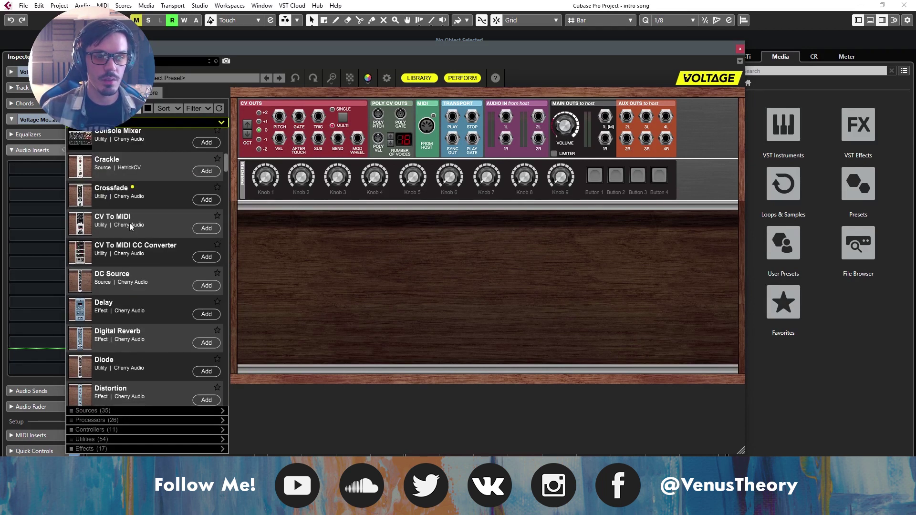
{"action": "left_click_drag", "start_coordinate": [122, 199], "coordinate": [370, 206]}
{"action": "left_click_drag", "start_coordinate": [114, 219], "coordinate": [307, 207]}
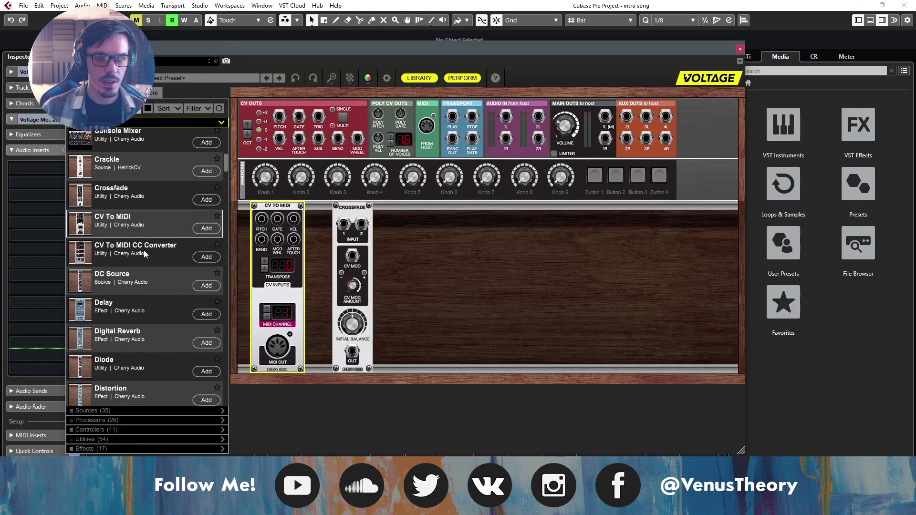
{"action": "left_click_drag", "start_coordinate": [144, 250], "coordinate": [339, 208]}
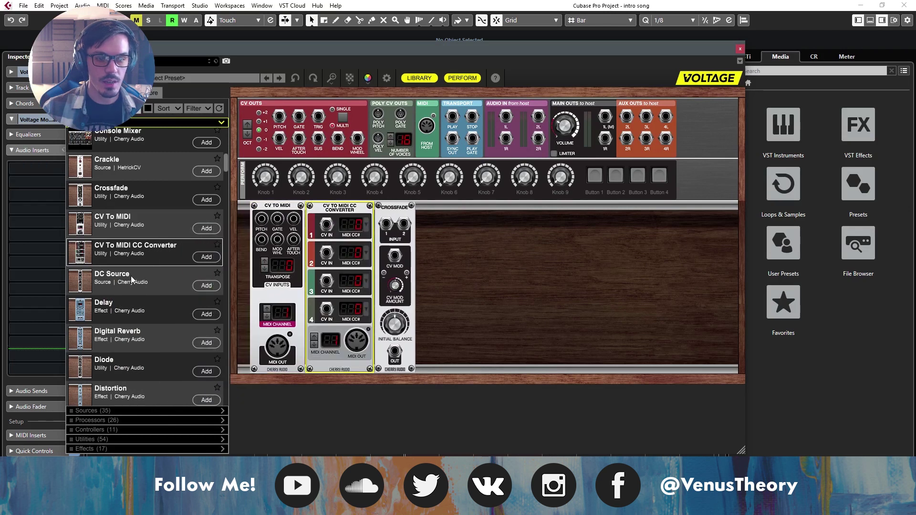
{"action": "double_click", "coordinate": [132, 279]}
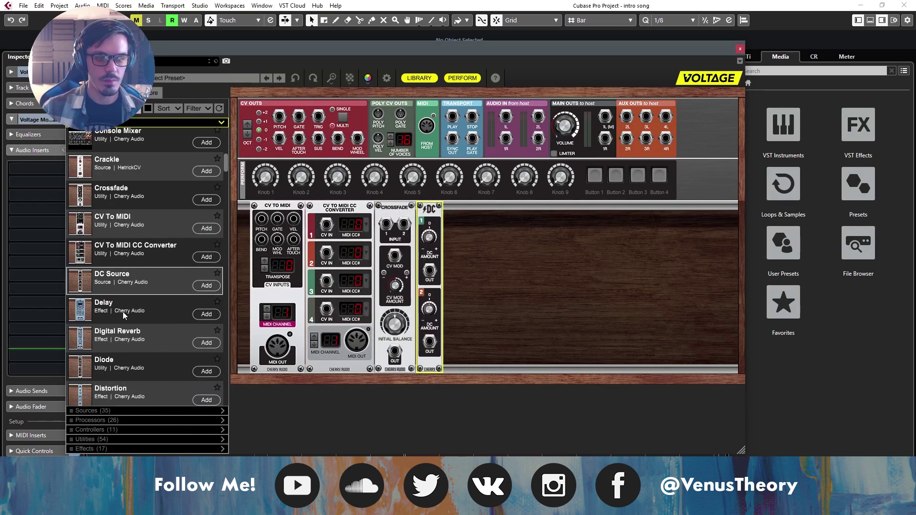
Step: Add Delay, Digital Reverb, Diode and Distortion modules after the DC Source
{"action": "scroll", "coordinate": [122, 311], "scroll_direction": "down", "scroll_amount": 2}
{"action": "double_click", "coordinate": [122, 214]}
{"action": "double_click", "coordinate": [108, 253]}
{"action": "left_click_drag", "start_coordinate": [127, 276], "coordinate": [573, 210]}
{"action": "left_click_drag", "start_coordinate": [133, 298], "coordinate": [575, 210]}
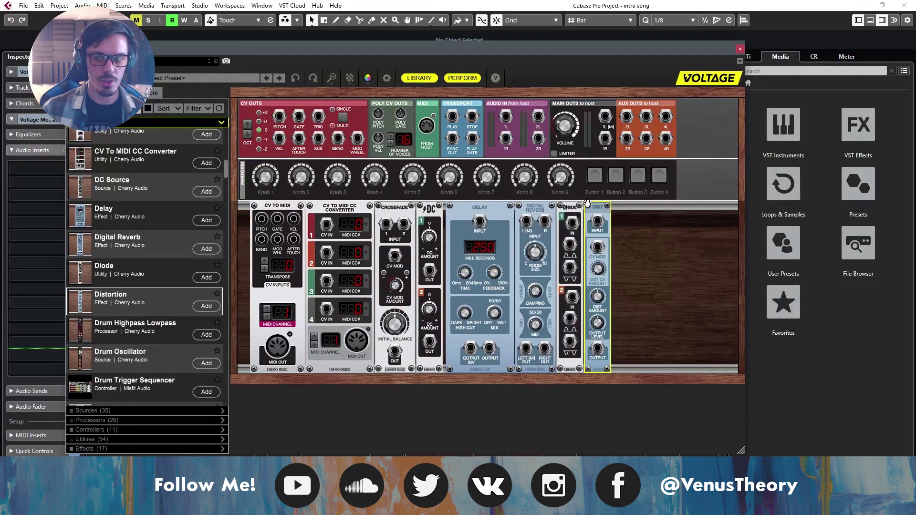
Step: Add Drum Oscillator, Eight To One Switch and Eight-Step Sequencer modules ahead of the CV To MIDI module
{"action": "scroll", "coordinate": [165, 315], "scroll_direction": "down", "scroll_amount": 3}
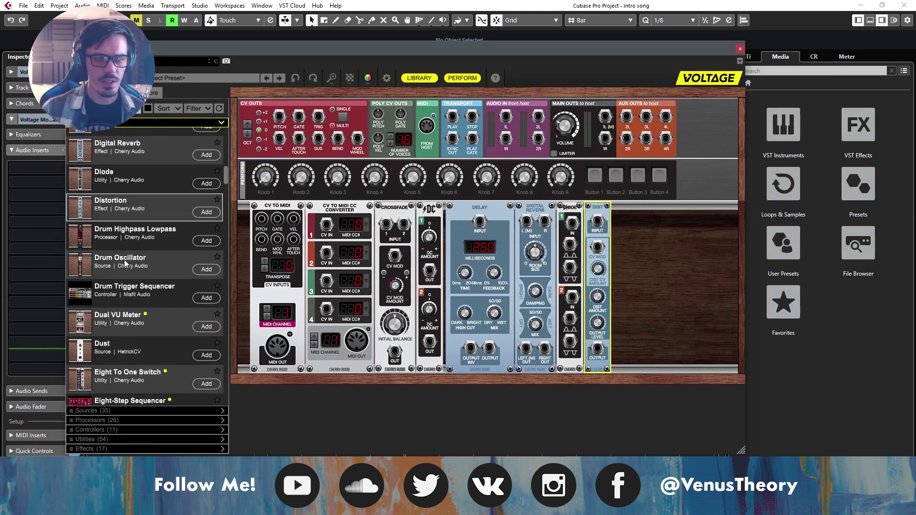
{"action": "left_click_drag", "start_coordinate": [127, 266], "coordinate": [245, 229]}
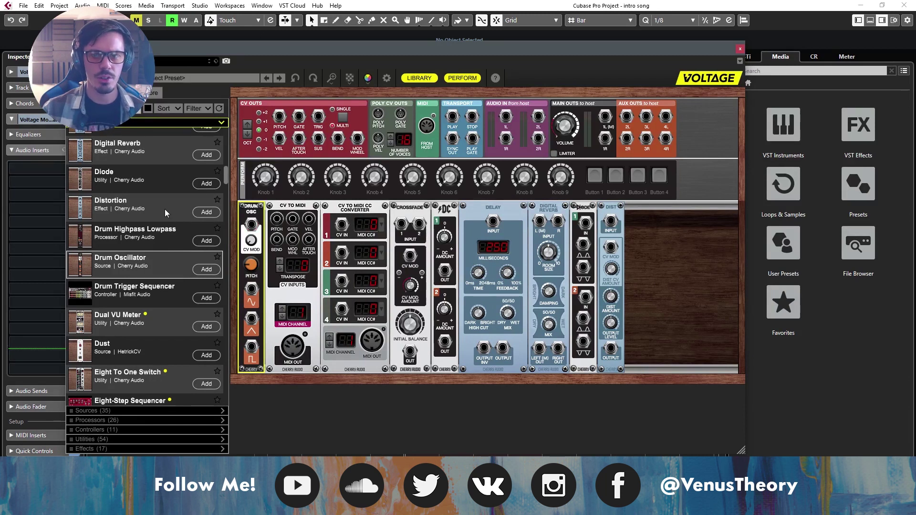
{"action": "scroll", "coordinate": [138, 308], "scroll_direction": "down", "scroll_amount": 3}
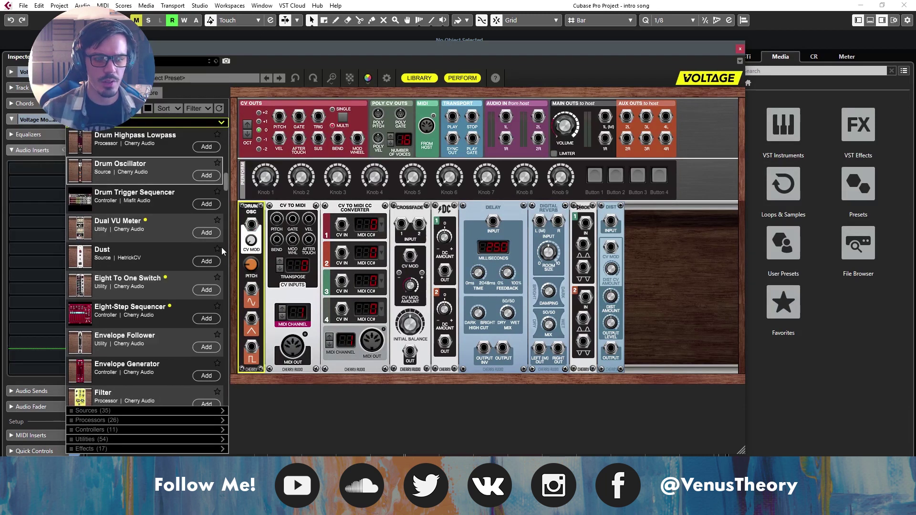
{"action": "left_click_drag", "start_coordinate": [146, 283], "coordinate": [282, 238]}
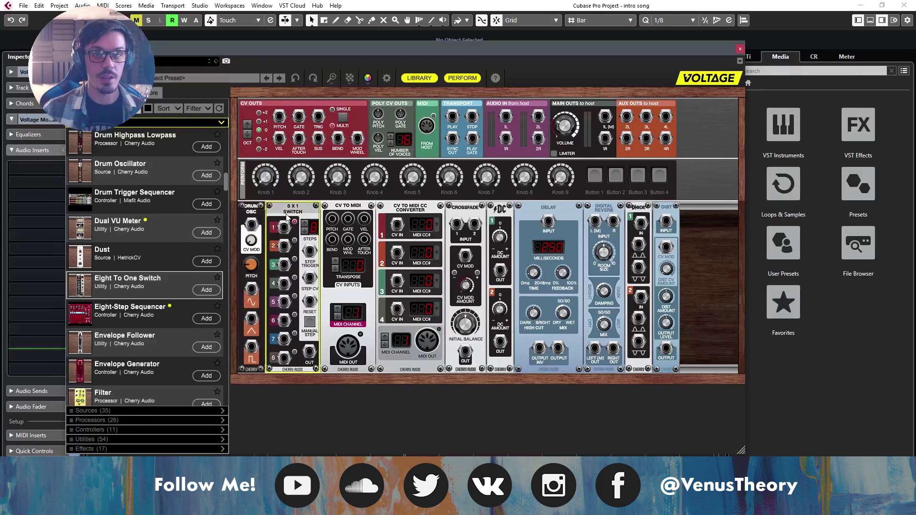
{"action": "left_click_drag", "start_coordinate": [143, 317], "coordinate": [243, 254]}
Step: Insert an Envelope Follower at the start of the row and a Formula module after the Drum Oscillator
{"action": "scroll", "coordinate": [138, 288], "scroll_direction": "down", "scroll_amount": 3}
{"action": "left_click_drag", "start_coordinate": [127, 251], "coordinate": [248, 229]}
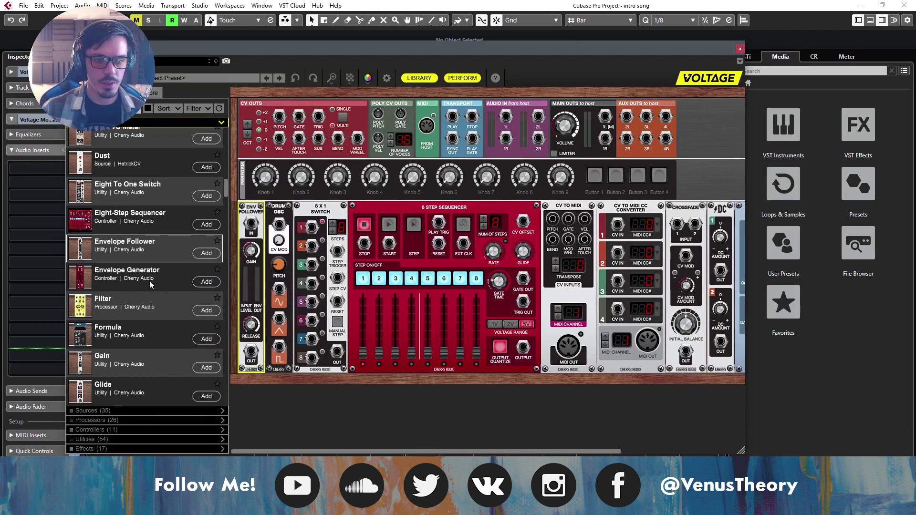
{"action": "scroll", "coordinate": [166, 303], "scroll_direction": "down", "scroll_amount": 3}
{"action": "left_click_drag", "start_coordinate": [101, 241], "coordinate": [283, 266]}
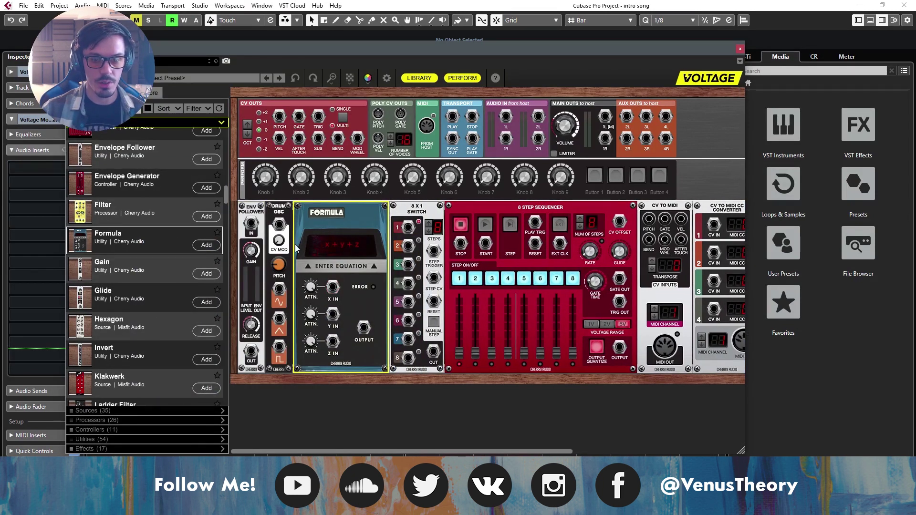
Step: Delete the modules one by one from Distortion back to CV To MIDI CC Converter, and clear the rest of the row together
{"action": "left_click_drag", "start_coordinate": [520, 451], "coordinate": [693, 451]}
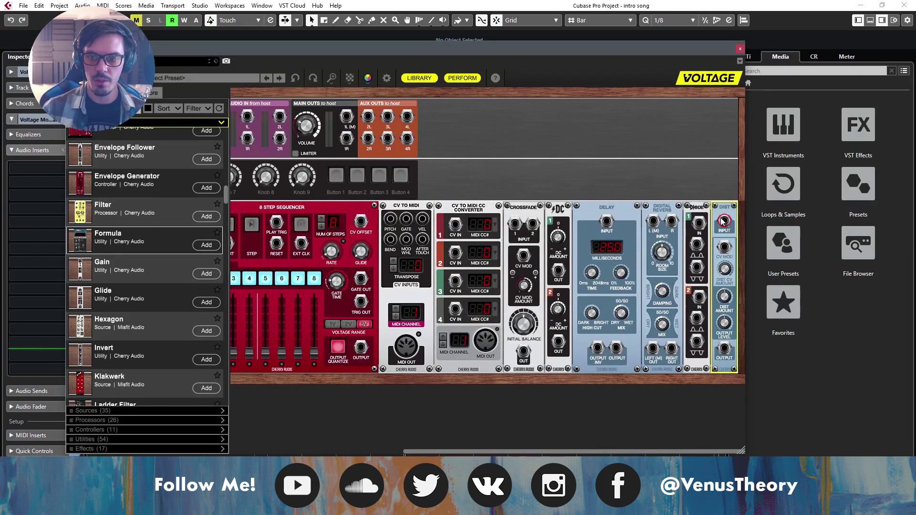
{"action": "key", "text": "Delete"}
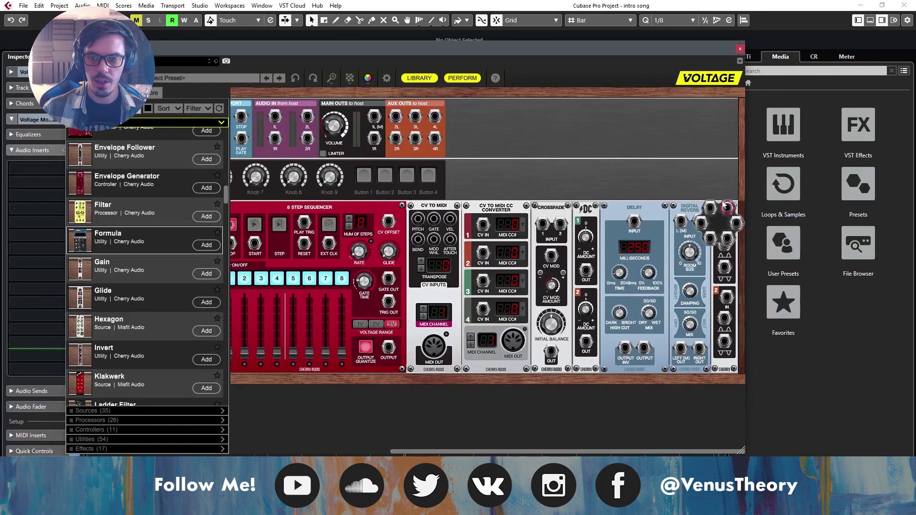
{"action": "left_click", "coordinate": [725, 204]}
{"action": "key", "text": "Delete"}
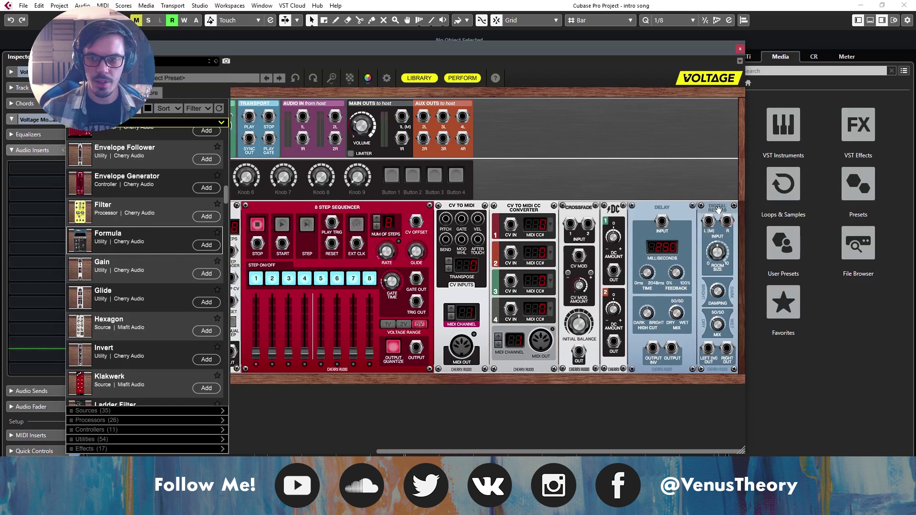
{"action": "left_click", "coordinate": [708, 208]}
{"action": "key", "text": "Delete"}
{"action": "left_click", "coordinate": [677, 209]}
{"action": "key", "text": "Delete"}
{"action": "left_click", "coordinate": [656, 209]}
{"action": "key", "text": "Delete"}
{"action": "left_click", "coordinate": [688, 209]}
{"action": "key", "text": "Delete"}
{"action": "left_click", "coordinate": [722, 210]}
{"action": "key", "text": "Delete"}
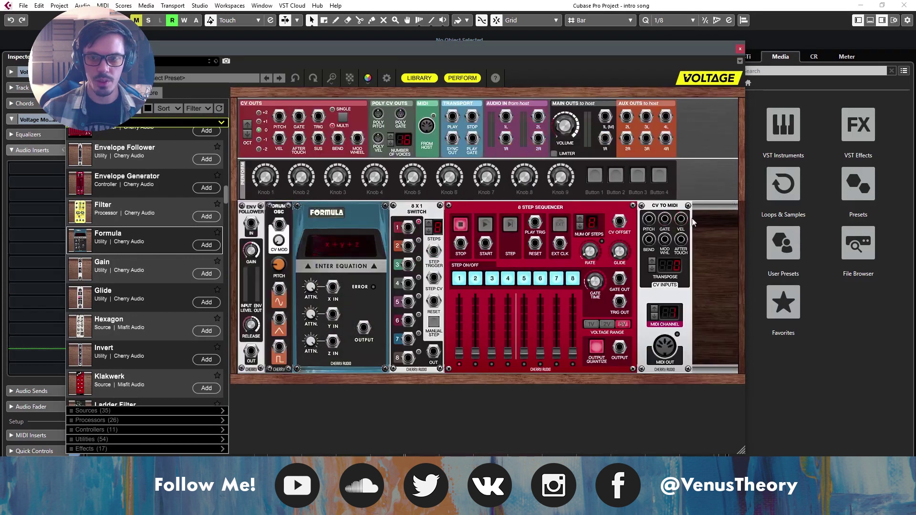
{"action": "left_click_drag", "start_coordinate": [713, 234], "coordinate": [254, 247]}
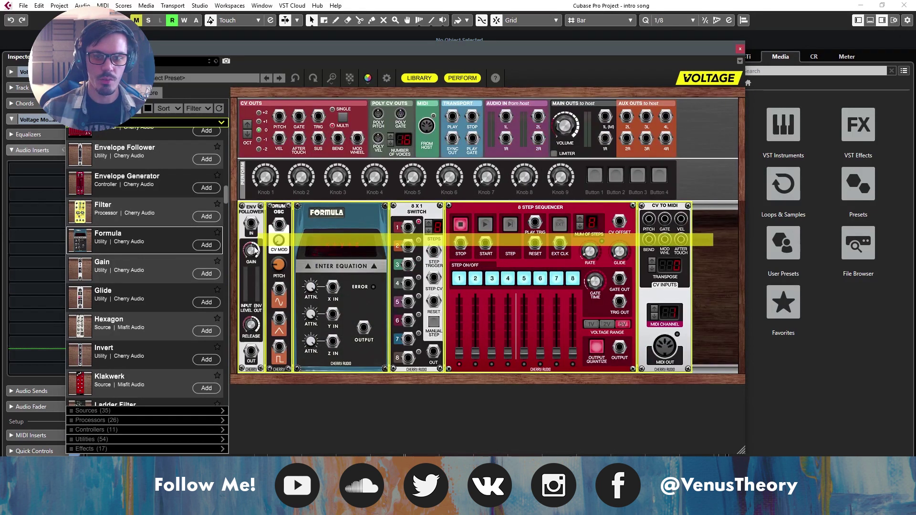
{"action": "key", "text": "Delete"}
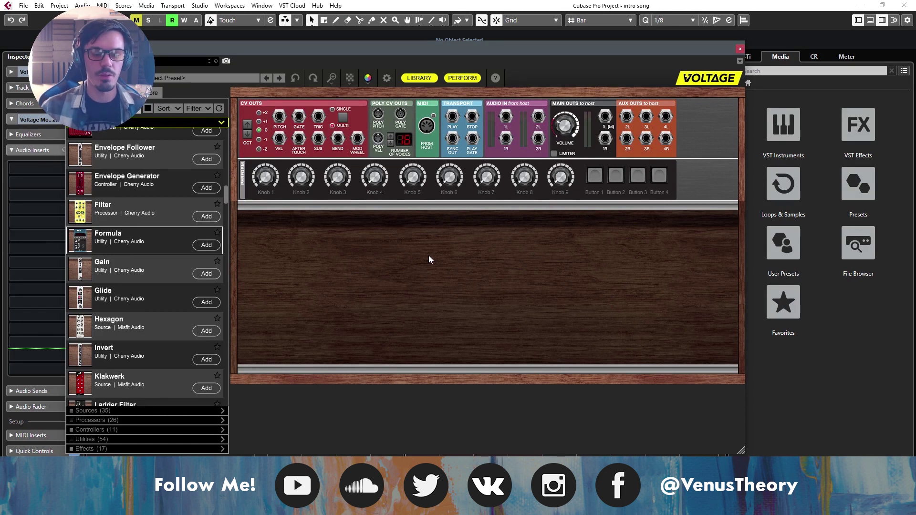
Step: Filter the module library by "mis" and briefly place the Drum Trigger Sequencer in the rack before removing it
{"action": "scroll", "coordinate": [148, 329], "scroll_direction": "down", "scroll_amount": 3}
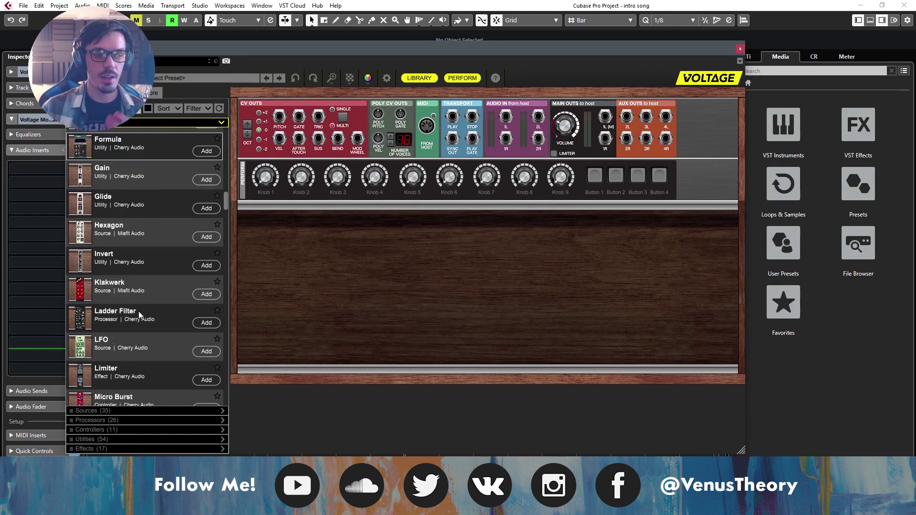
{"action": "scroll", "coordinate": [134, 327], "scroll_direction": "down", "scroll_amount": 12}
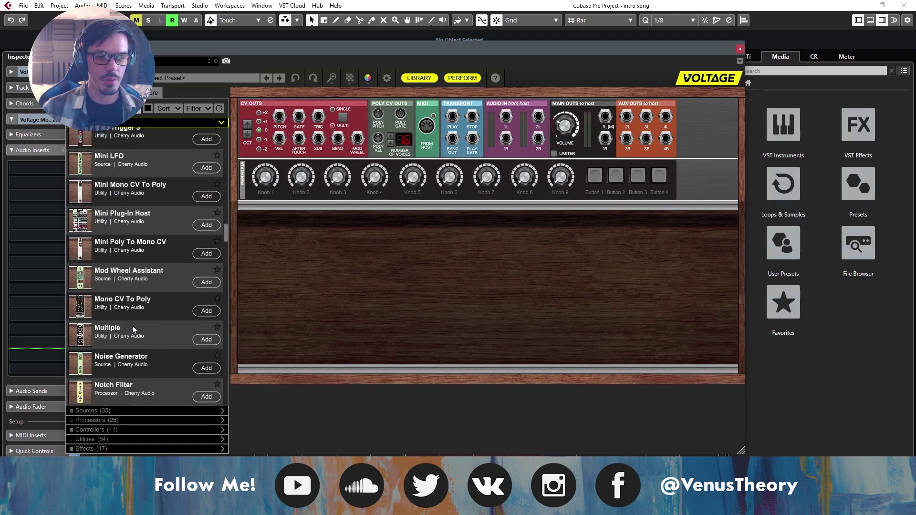
{"action": "scroll", "coordinate": [132, 326], "scroll_direction": "down", "scroll_amount": 10}
{"action": "scroll", "coordinate": [133, 329], "scroll_direction": "up", "scroll_amount": 20}
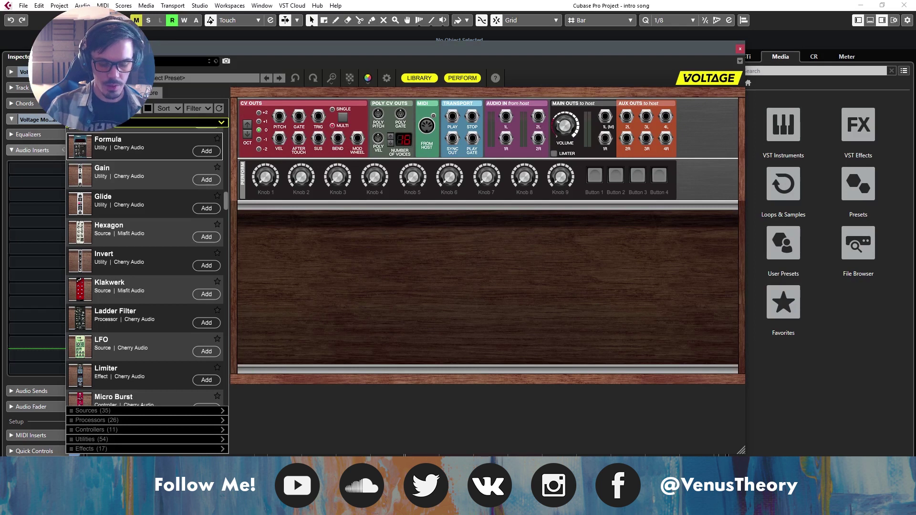
{"action": "type", "text": "mis"}
{"action": "left_click_drag", "start_coordinate": [105, 138], "coordinate": [609, 251]}
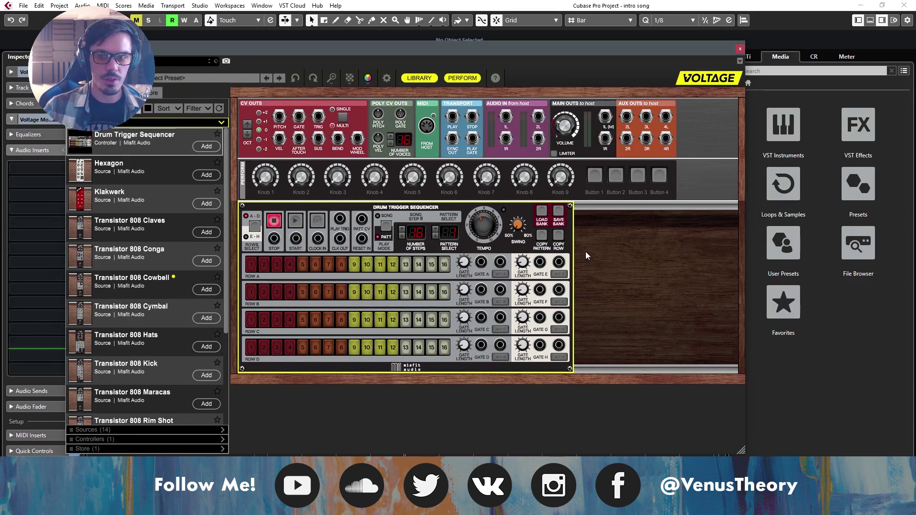
{"action": "key", "text": "Delete"}
Step: Add a Hexagon module, patch Gate to its trigger input and its output to main out 1L, and raise its click amount to 94.8%
{"action": "left_click_drag", "start_coordinate": [132, 165], "coordinate": [299, 117]}
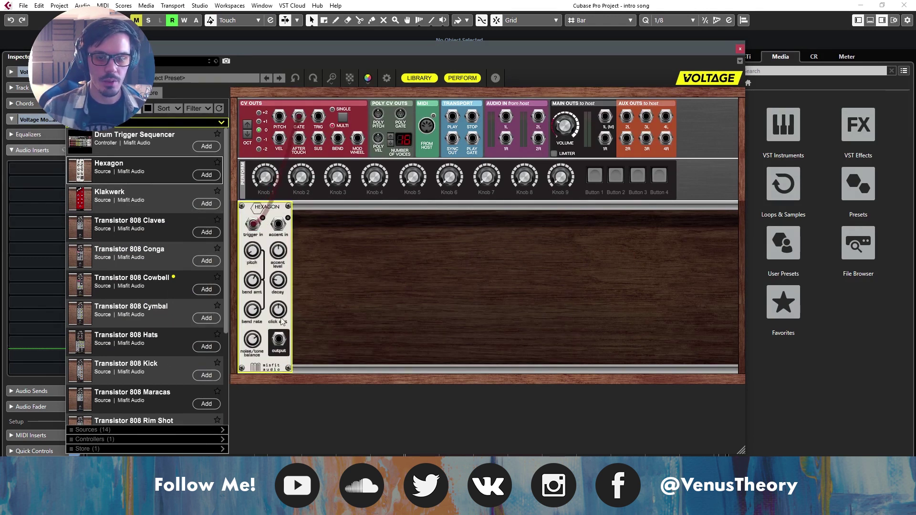
{"action": "left_click_drag", "start_coordinate": [279, 340], "coordinate": [446, 165]}
{"action": "left_click_drag", "start_coordinate": [380, 278], "coordinate": [302, 273]}
{"action": "left_click_drag", "start_coordinate": [276, 345], "coordinate": [606, 116]}
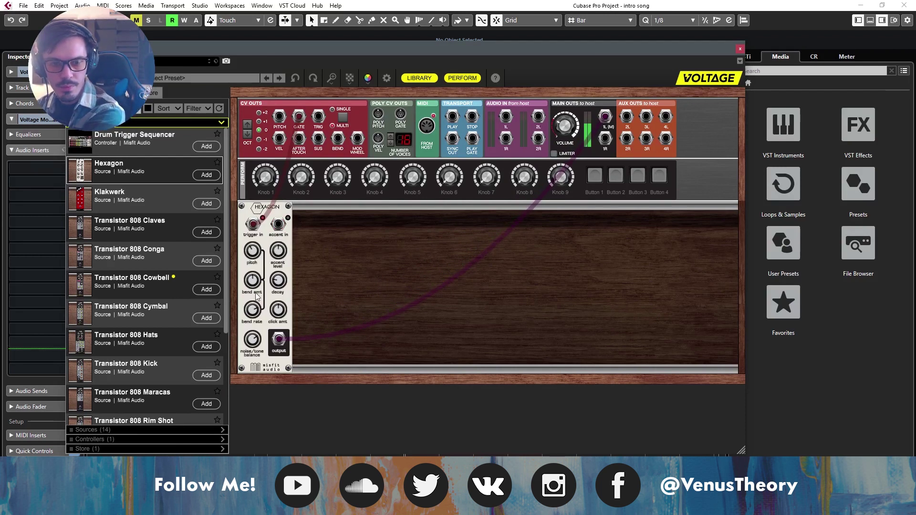
{"action": "left_click", "coordinate": [280, 287]}
{"action": "left_click_drag", "start_coordinate": [280, 286], "coordinate": [282, 302]}
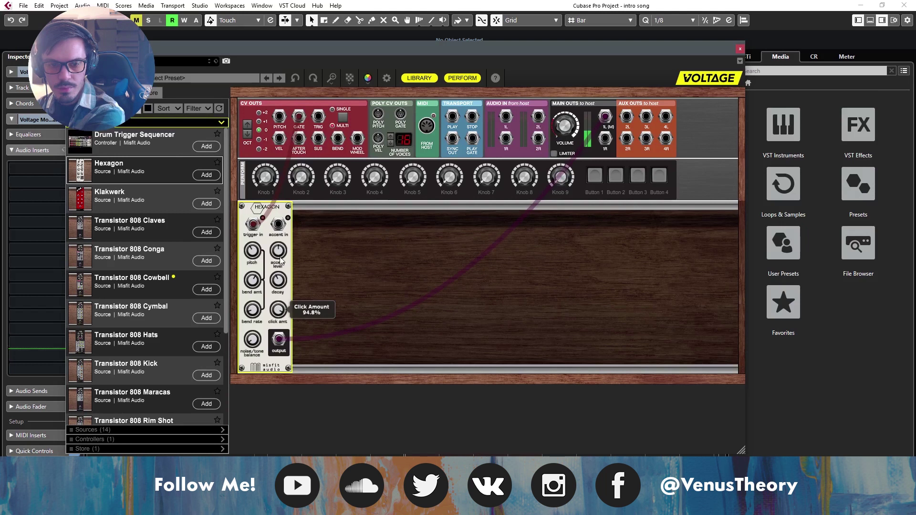
Step: Add a Klakwerk module, move the Hexagon's gate and output cables onto it, and set its Noise/Click Balance to 100%
{"action": "left_click_drag", "start_coordinate": [156, 196], "coordinate": [391, 219]}
{"action": "left_click_drag", "start_coordinate": [254, 224], "coordinate": [357, 264]}
{"action": "left_click_drag", "start_coordinate": [278, 339], "coordinate": [372, 344]}
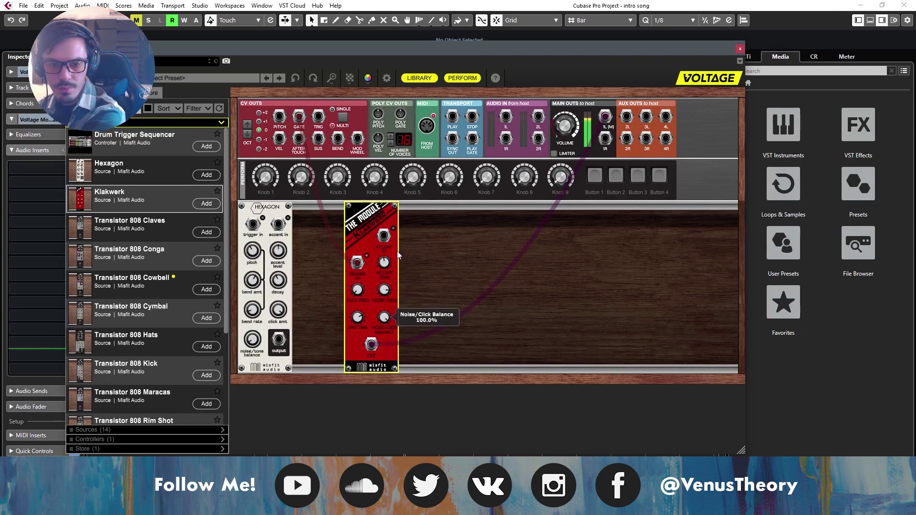
Step: Delete the Hexagon and Klakwerk modules from the rack
{"action": "left_click_drag", "start_coordinate": [475, 278], "coordinate": [236, 243]}
{"action": "key", "text": "Delete"}
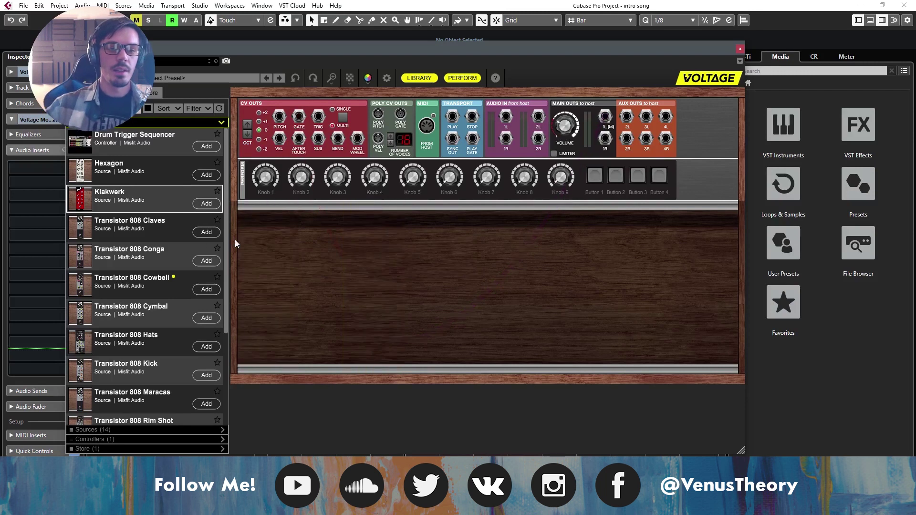
{"action": "scroll", "coordinate": [125, 243], "scroll_direction": "down", "scroll_amount": 5}
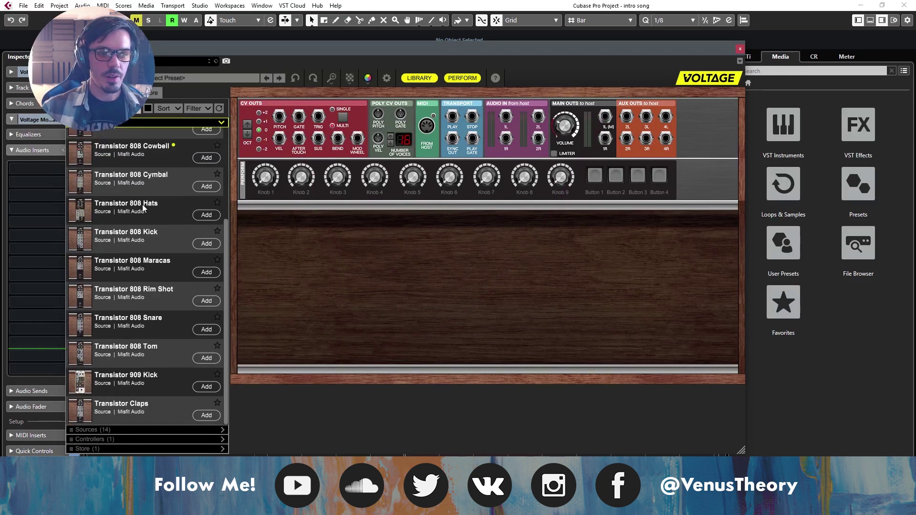
Step: Add the Transistor 808 Claves, Conga, Cowbell, Cymbal, Hats, Kick and Maracas modules side by side in the first rack row
{"action": "scroll", "coordinate": [143, 205], "scroll_direction": "up", "scroll_amount": 5}
{"action": "left_click_drag", "start_coordinate": [138, 229], "coordinate": [252, 244]}
{"action": "left_click_drag", "start_coordinate": [158, 263], "coordinate": [335, 234]}
{"action": "left_click_drag", "start_coordinate": [148, 286], "coordinate": [365, 223]}
{"action": "left_click_drag", "start_coordinate": [113, 311], "coordinate": [429, 210]}
{"action": "left_click_drag", "start_coordinate": [100, 334], "coordinate": [440, 219]}
{"action": "left_click_drag", "start_coordinate": [138, 361], "coordinate": [468, 220]}
{"action": "scroll", "coordinate": [109, 377], "scroll_direction": "down", "scroll_amount": 3}
{"action": "left_click_drag", "start_coordinate": [127, 281], "coordinate": [571, 286]}
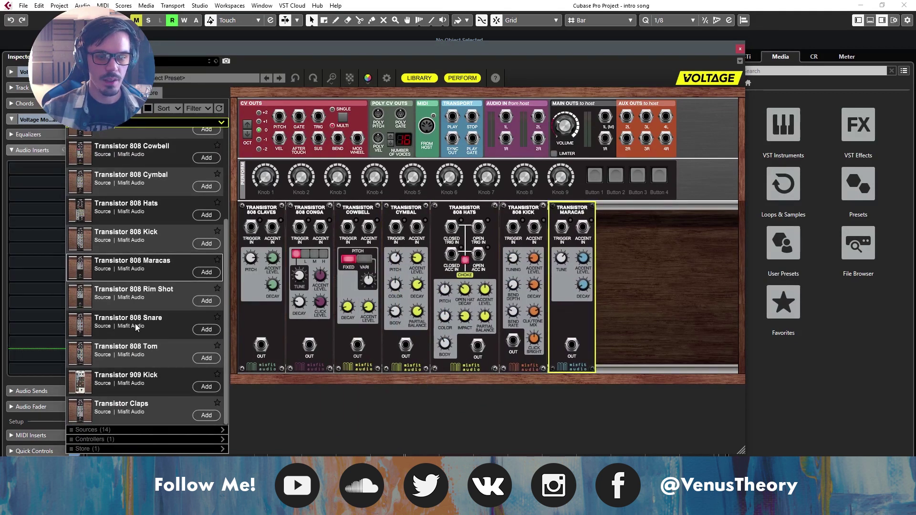
Step: Add the Transistor 808 Rim Shot beside the Maracas, and the 808 Snare, 808 Tom, 909 Kick and Claps in the second rack row
{"action": "left_click_drag", "start_coordinate": [139, 302], "coordinate": [618, 334]}
{"action": "left_click_drag", "start_coordinate": [128, 324], "coordinate": [229, 374]}
{"action": "left_click_drag", "start_coordinate": [144, 353], "coordinate": [310, 411]}
{"action": "left_click_drag", "start_coordinate": [164, 386], "coordinate": [334, 412]}
{"action": "left_click_drag", "start_coordinate": [111, 409], "coordinate": [425, 410]}
{"action": "scroll", "coordinate": [469, 394], "scroll_direction": "down", "scroll_amount": 3}
{"action": "scroll", "coordinate": [469, 396], "scroll_direction": "up", "scroll_amount": 3}
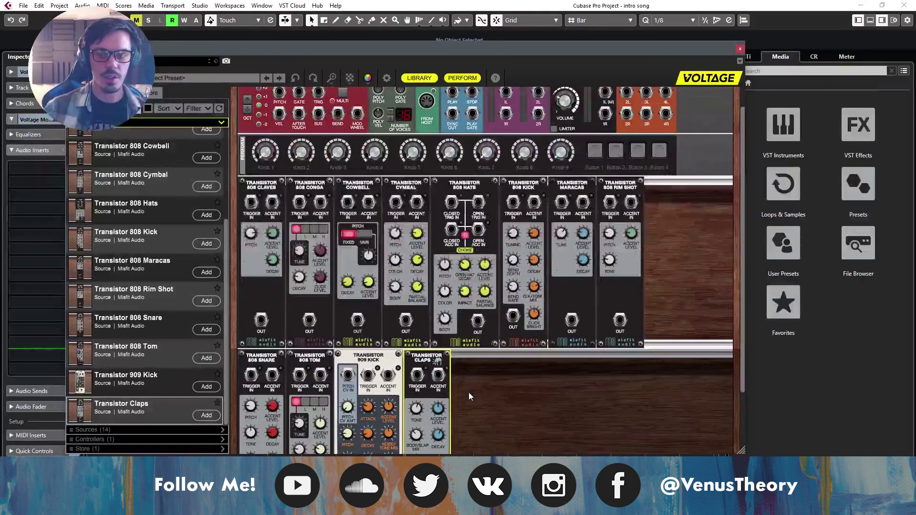
Step: Patch Gate to the 808 Claves trigger and its output to main out 1L, and move both cables to the 808 Conga
{"action": "left_click_drag", "start_coordinate": [252, 227], "coordinate": [299, 117]}
{"action": "left_click_drag", "start_coordinate": [267, 343], "coordinate": [605, 117]}
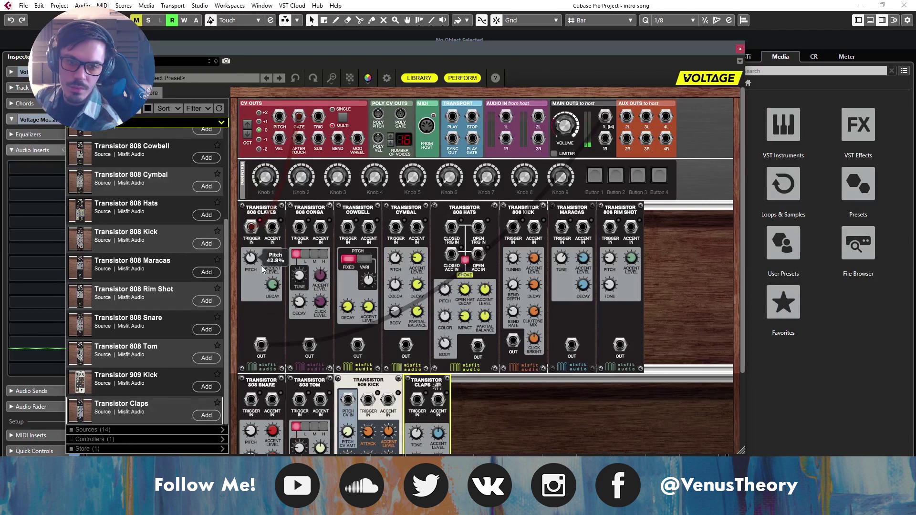
{"action": "left_click_drag", "start_coordinate": [299, 116], "coordinate": [300, 228]}
{"action": "left_click_drag", "start_coordinate": [261, 344], "coordinate": [309, 345]}
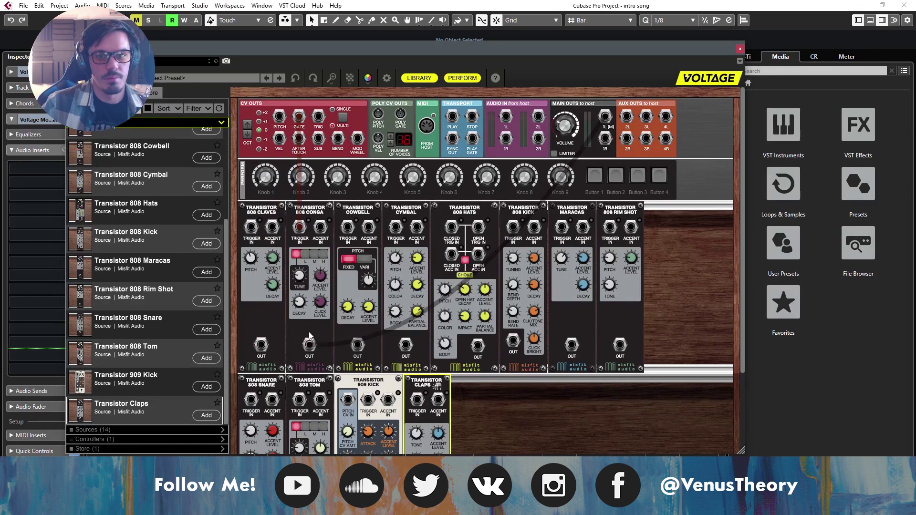
Step: Adjust the 808 Conga's Tune and Click Level, and switch through its L, M and H range buttons back to the first one
{"action": "left_click", "coordinate": [301, 250]}
{"action": "left_click_drag", "start_coordinate": [303, 287], "coordinate": [310, 198]}
{"action": "left_click_drag", "start_coordinate": [320, 301], "coordinate": [325, 278]}
{"action": "left_click", "coordinate": [305, 256]}
{"action": "left_click", "coordinate": [314, 256]}
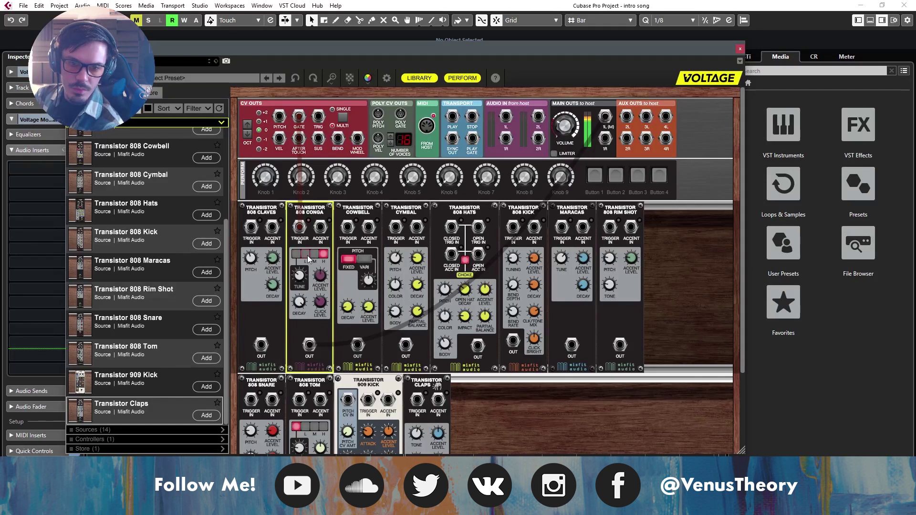
{"action": "left_click", "coordinate": [324, 255]}
{"action": "left_click", "coordinate": [296, 254]}
Step: Move the gate and output cables to the Cowbell, on to the Cymbal, and on to the 808 Hats
{"action": "left_click_drag", "start_coordinate": [310, 226], "coordinate": [348, 228]}
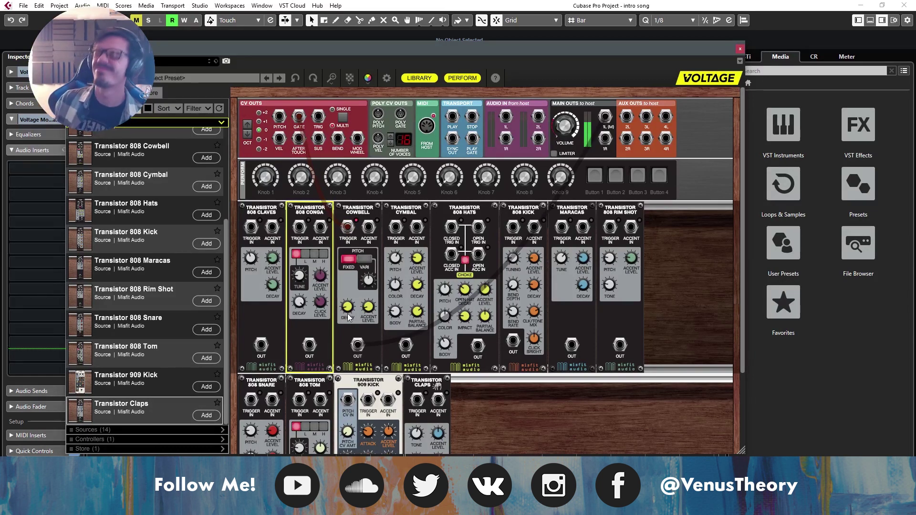
{"action": "left_click_drag", "start_coordinate": [348, 227], "coordinate": [396, 227]}
{"action": "left_click_drag", "start_coordinate": [357, 345], "coordinate": [405, 344]}
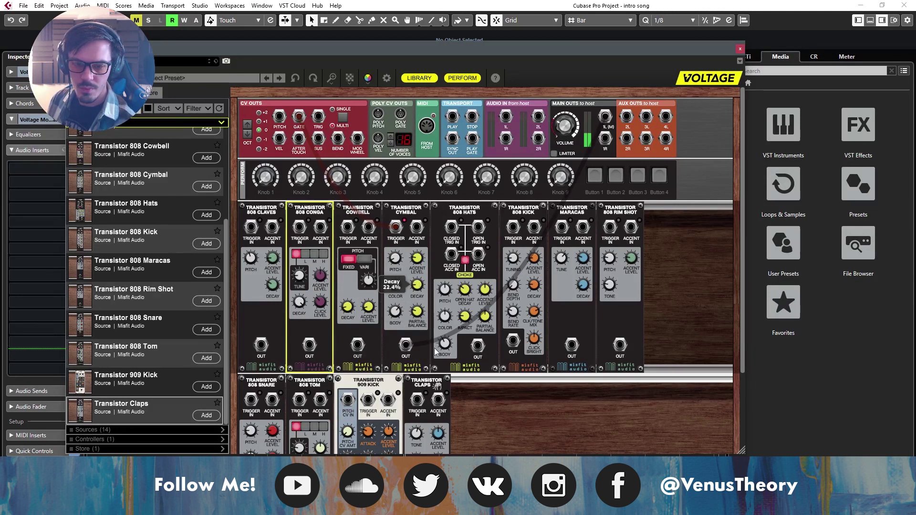
{"action": "left_click_drag", "start_coordinate": [299, 117], "coordinate": [452, 227]}
{"action": "left_click_drag", "start_coordinate": [605, 117], "coordinate": [477, 346]}
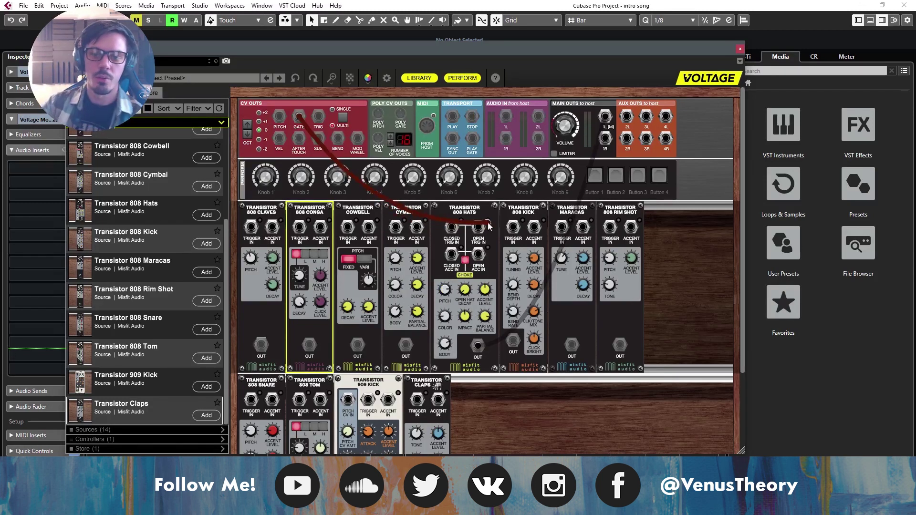
Step: Move the gate and output cables to the 808 Kick, adjust its tuning, click/tone mix and bend depth, and set Bend Rate to 30.6%
{"action": "left_click_drag", "start_coordinate": [606, 117], "coordinate": [514, 345]}
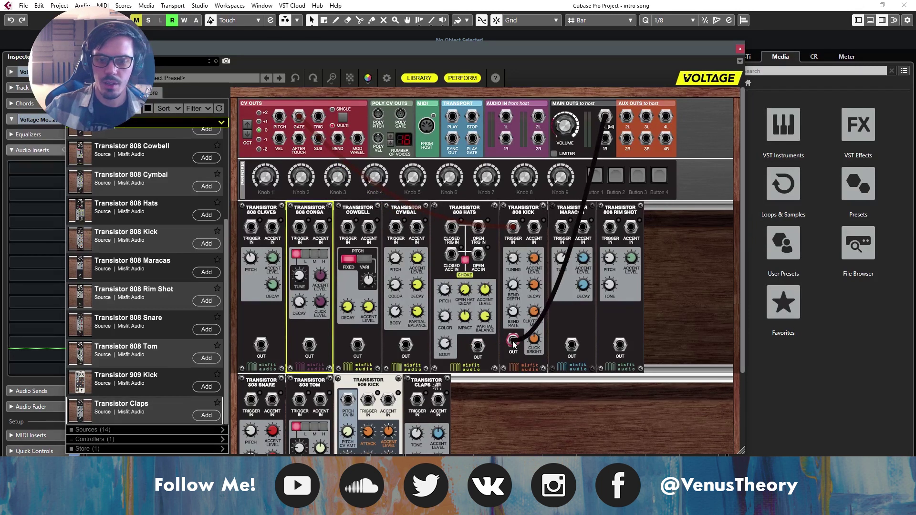
{"action": "left_click_drag", "start_coordinate": [515, 271], "coordinate": [515, 268]}
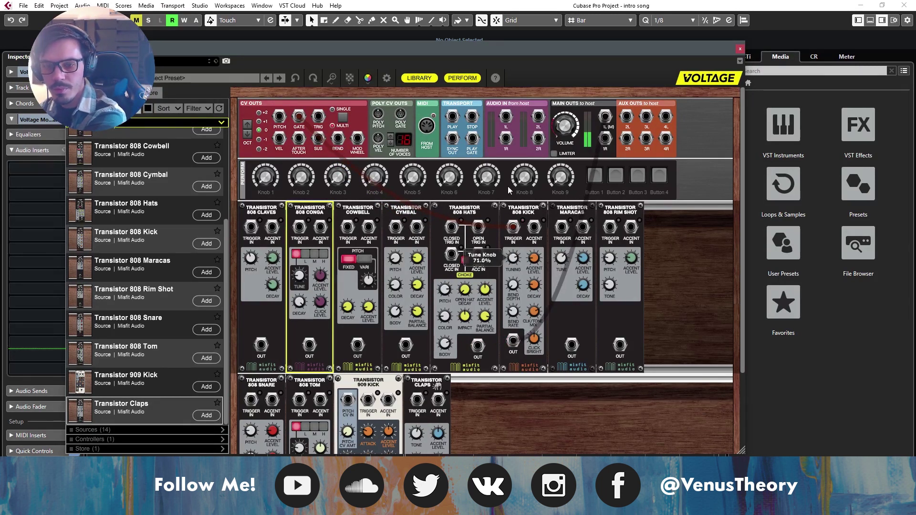
{"action": "left_click_drag", "start_coordinate": [514, 232], "coordinate": [520, 266]}
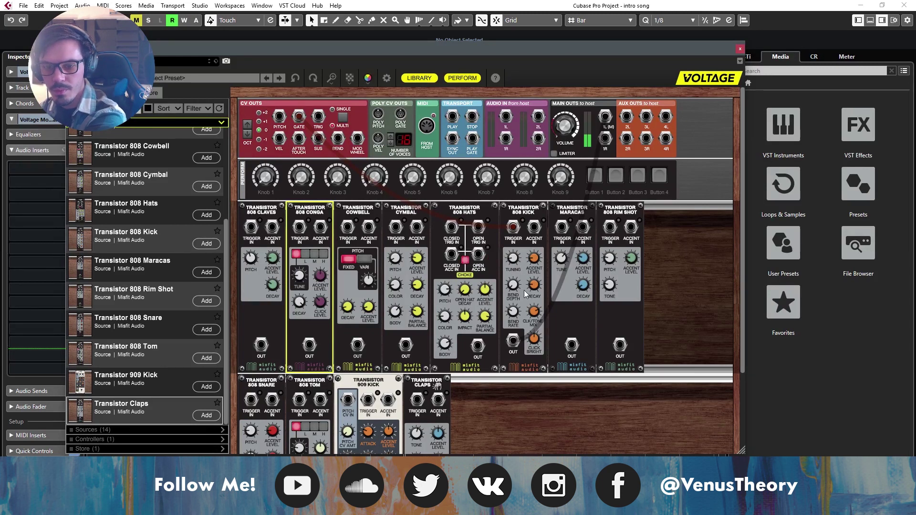
{"action": "left_click", "coordinate": [534, 252]}
{"action": "left_click_drag", "start_coordinate": [534, 318], "coordinate": [545, 367]}
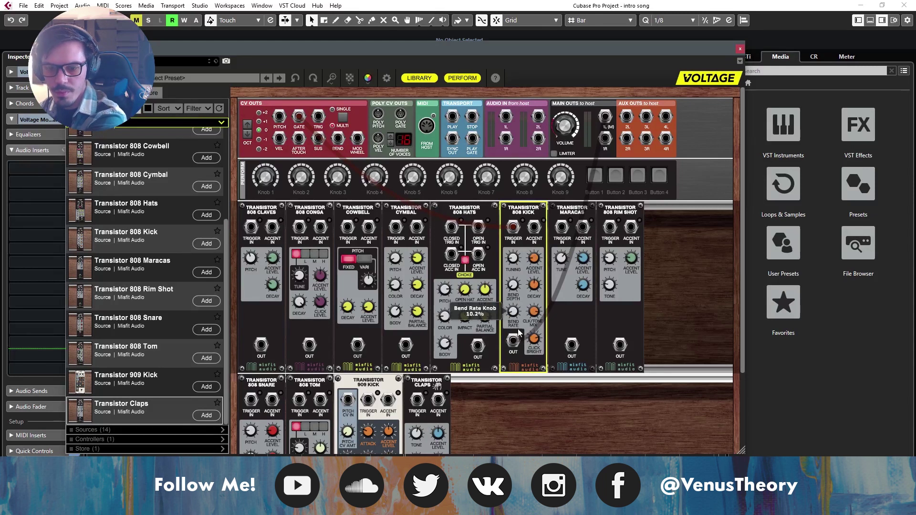
{"action": "left_click_drag", "start_coordinate": [520, 209], "coordinate": [520, 207]}
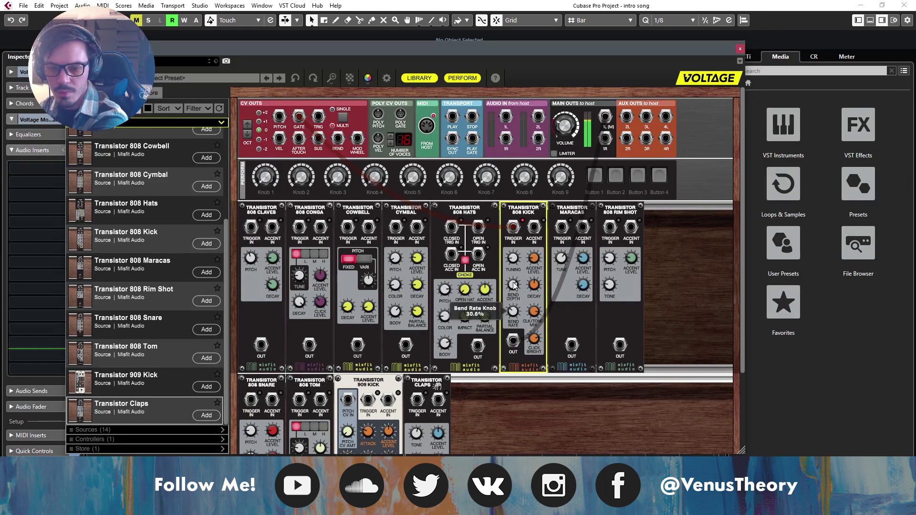
{"action": "left_click_drag", "start_coordinate": [513, 269], "coordinate": [515, 252]}
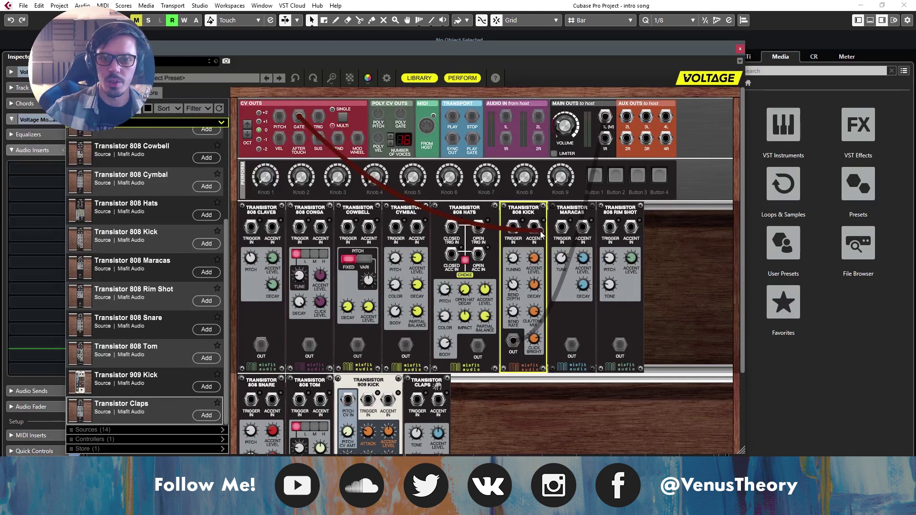
Step: Move the gate and output cables to the Maracas and on to the 808 Rim Shot
{"action": "left_click_drag", "start_coordinate": [513, 341], "coordinate": [570, 347]}
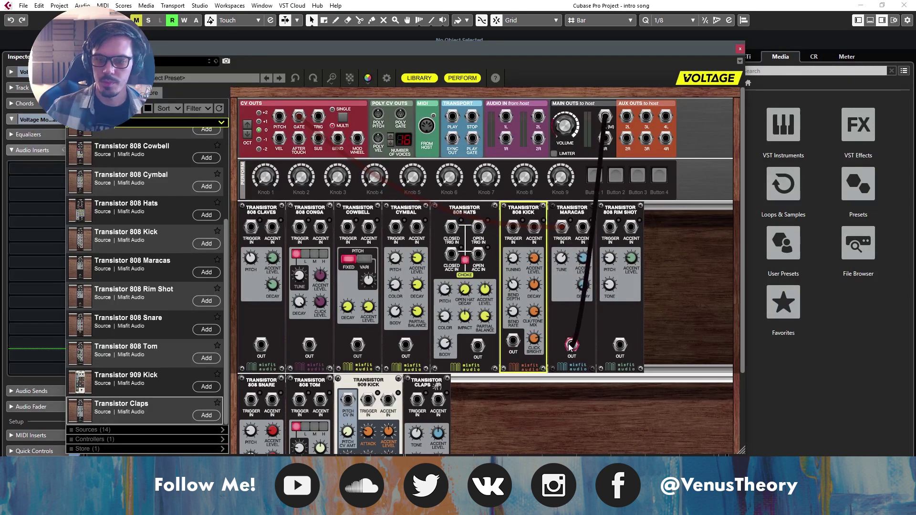
{"action": "left_click_drag", "start_coordinate": [569, 347], "coordinate": [619, 346]}
{"action": "left_click_drag", "start_coordinate": [561, 228], "coordinate": [610, 229]}
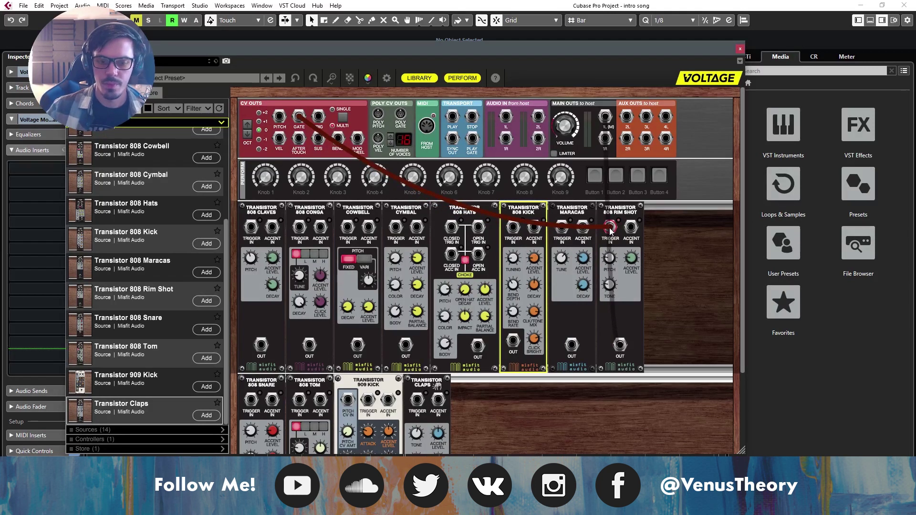
Step: Patch Gate and main out 1L to the 808 Snare, adjust its pitch and decay, and move both cables to the 808 Tom
{"action": "scroll", "coordinate": [618, 267], "scroll_direction": "down", "scroll_amount": 3}
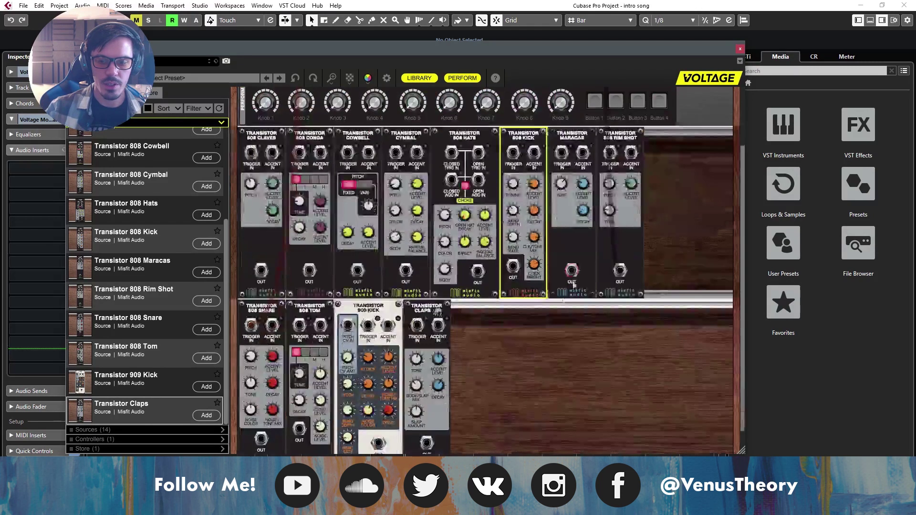
{"action": "left_click_drag", "start_coordinate": [620, 271], "coordinate": [606, 124]}
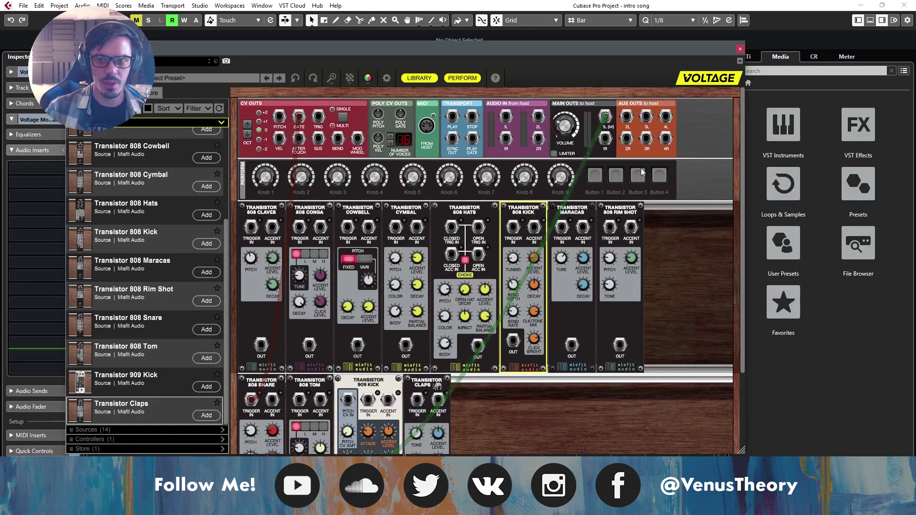
{"action": "scroll", "coordinate": [648, 234], "scroll_direction": "down", "scroll_amount": 4}
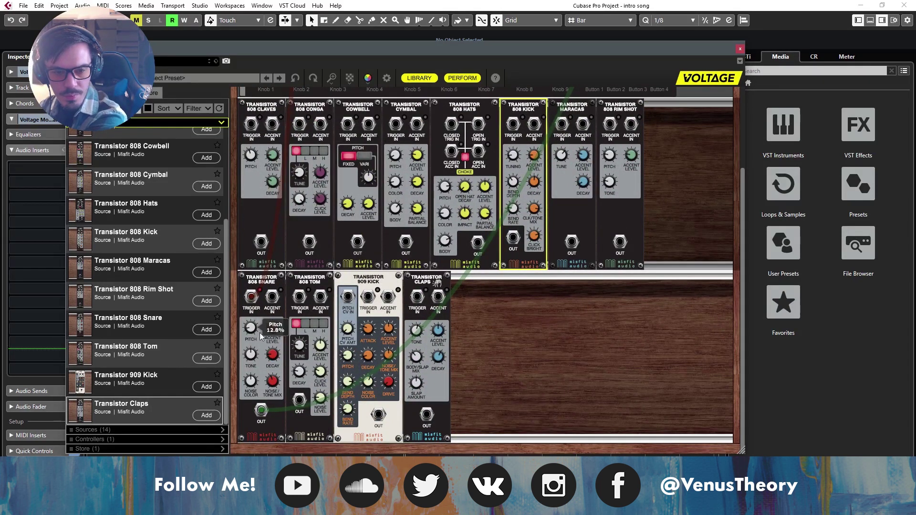
{"action": "left_click_drag", "start_coordinate": [274, 356], "coordinate": [281, 299]}
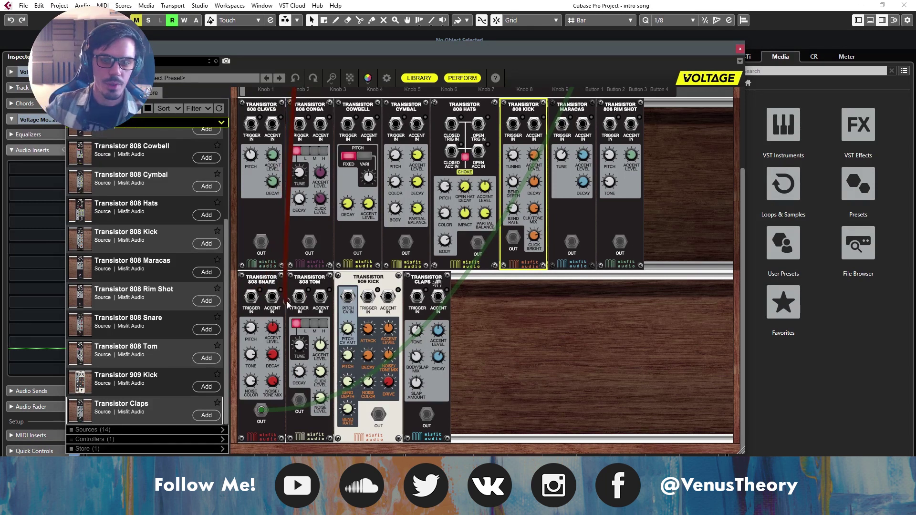
{"action": "left_click_drag", "start_coordinate": [261, 409], "coordinate": [299, 400]}
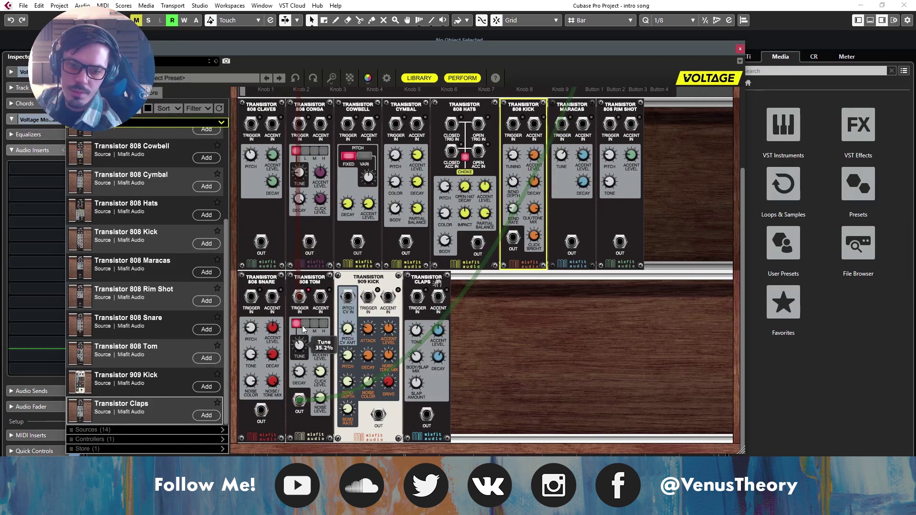
Step: Move the gate and output cables to the 909 Kick, adjust its drive and noise color, and move both cables to the Claps
{"action": "left_click_drag", "start_coordinate": [299, 400], "coordinate": [378, 414]}
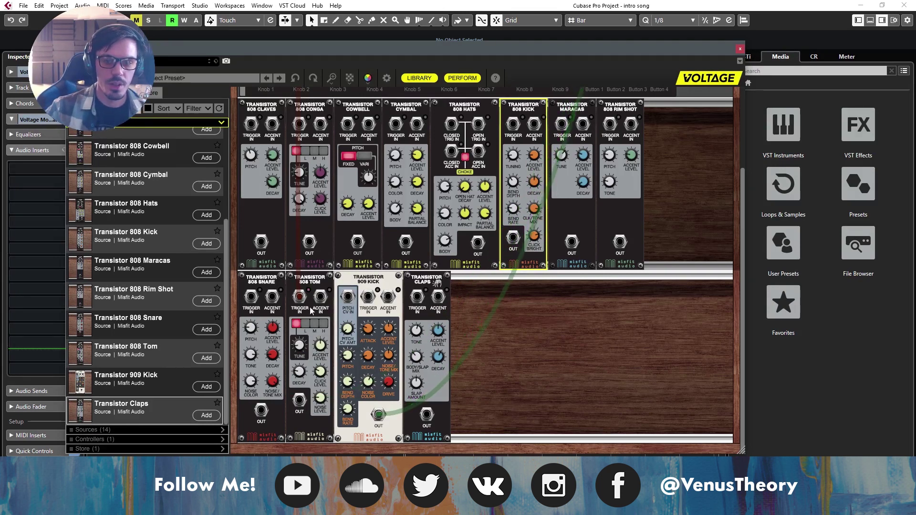
{"action": "left_click_drag", "start_coordinate": [300, 297], "coordinate": [366, 296]}
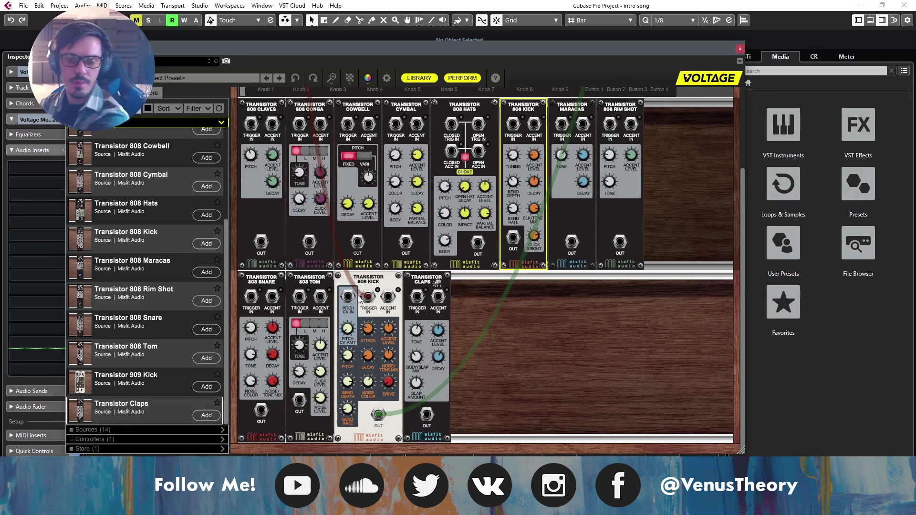
{"action": "mouse_move", "coordinate": [369, 371]}
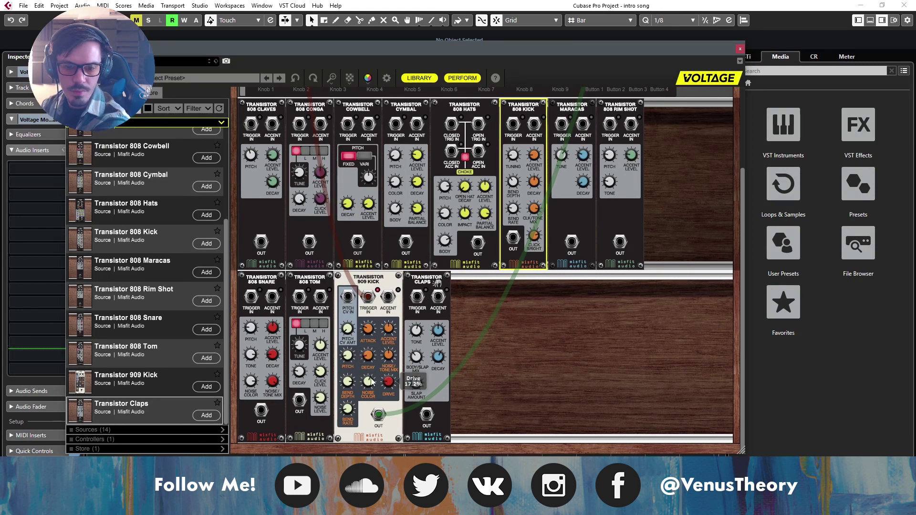
{"action": "mouse_move", "coordinate": [349, 420]}
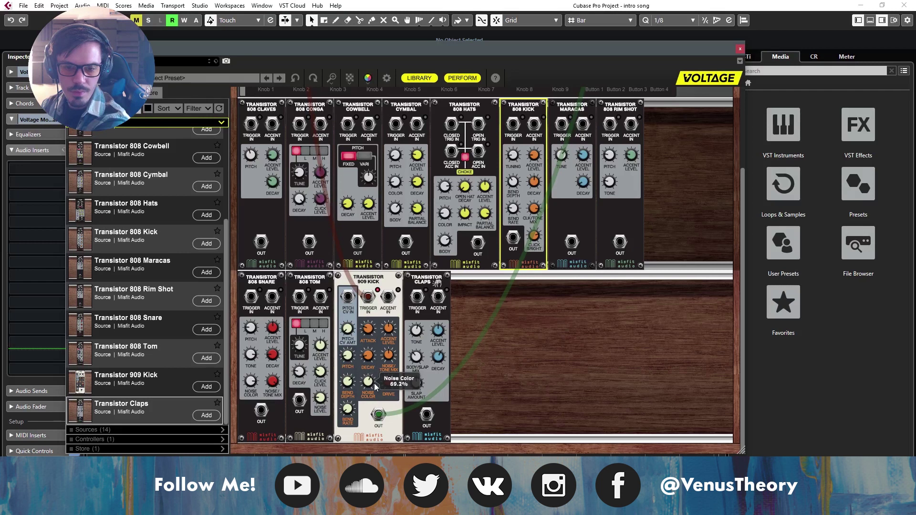
{"action": "left_click_drag", "start_coordinate": [389, 340], "coordinate": [391, 333]}
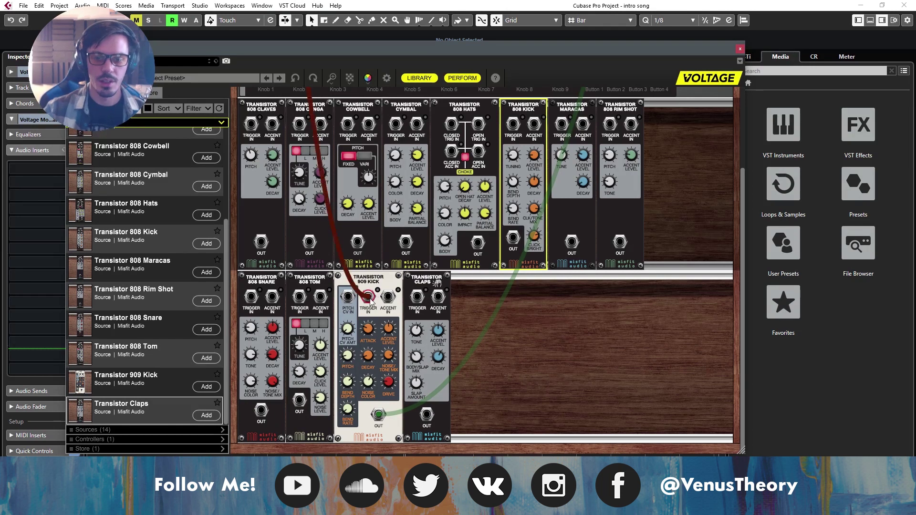
{"action": "left_click_drag", "start_coordinate": [370, 300], "coordinate": [417, 297]}
{"action": "left_click_drag", "start_coordinate": [378, 414], "coordinate": [427, 414]}
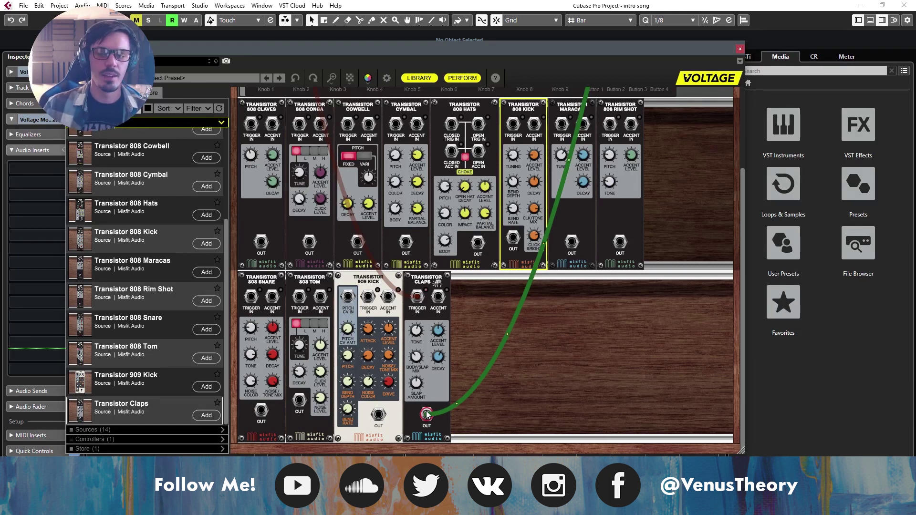
Step: Select all the Transistor drum modules in both rack rows and delete them
{"action": "left_click_drag", "start_coordinate": [653, 355], "coordinate": [242, 192]}
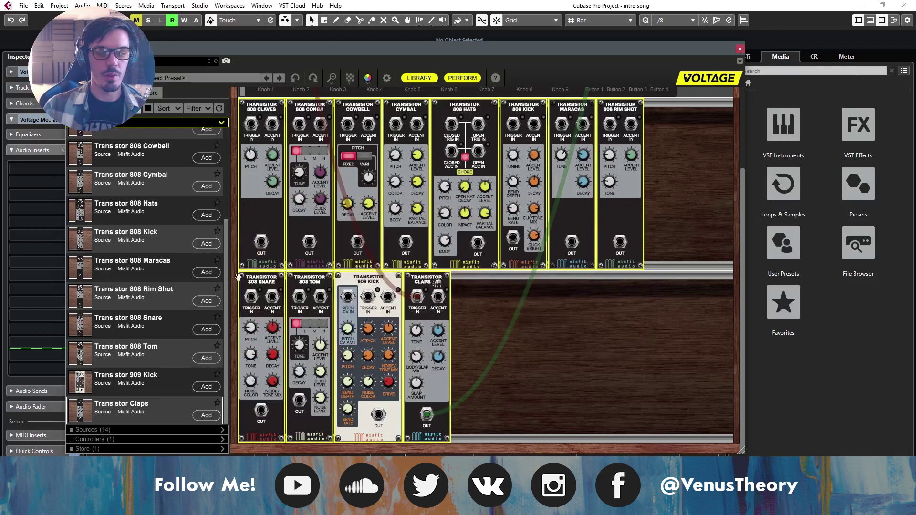
{"action": "key", "text": "Delete"}
{"action": "scroll", "coordinate": [157, 215], "scroll_direction": "up", "scroll_amount": 3}
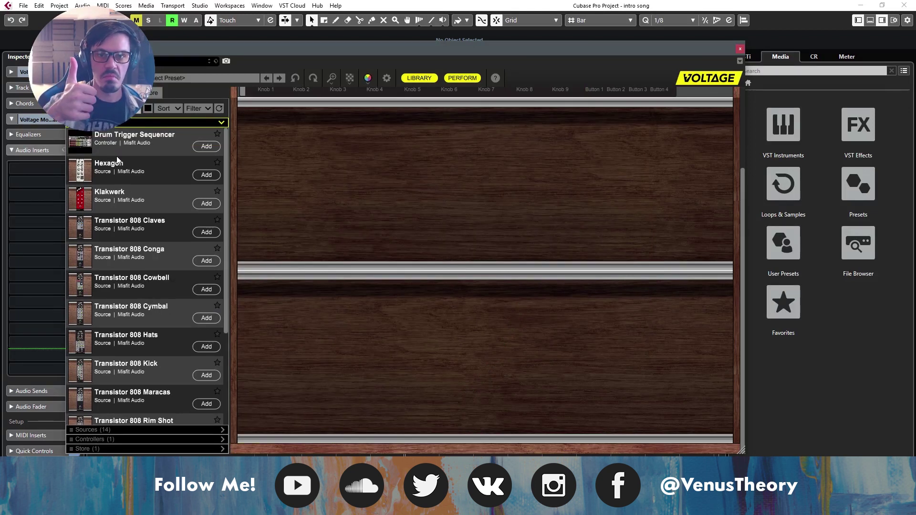
Step: Clear the library filter and add an Amplifier, and filter by "env" to add an Envelope Generator beside it
{"action": "left_click", "coordinate": [135, 109]}
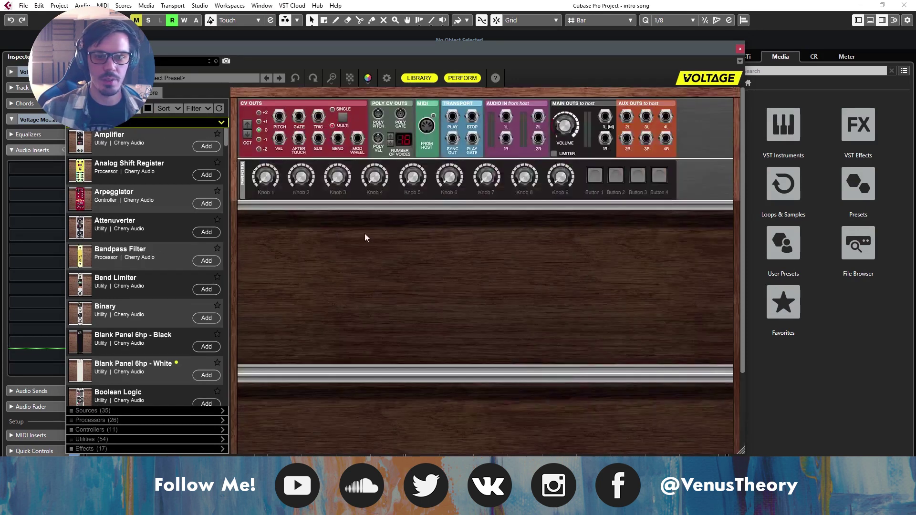
{"action": "double_click", "coordinate": [119, 143]}
{"action": "left_click", "coordinate": [109, 109]}
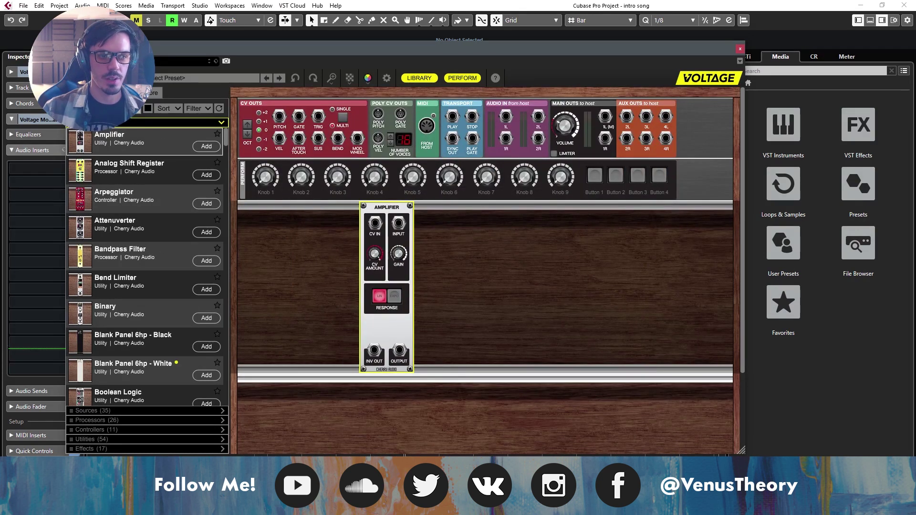
{"action": "type", "text": "env"}
{"action": "double_click", "coordinate": [139, 167]}
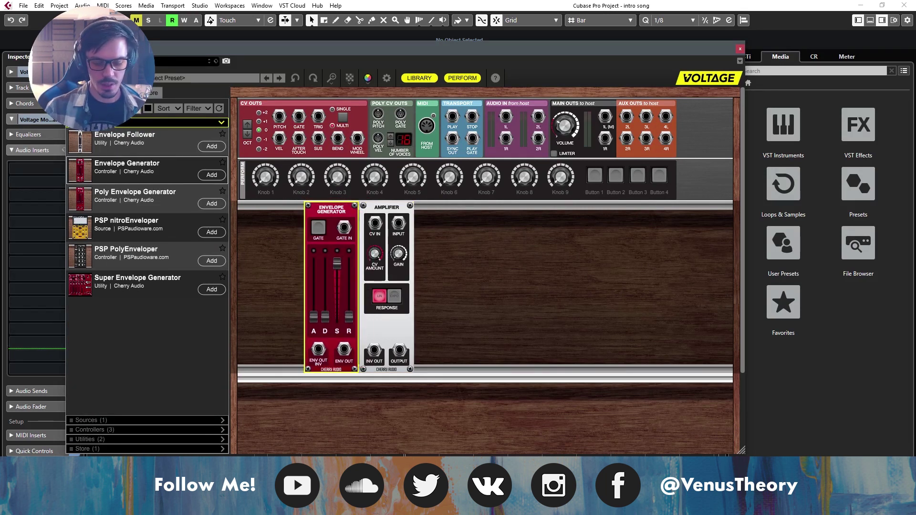
Step: Clear the library filter, expand the Sources category and add a Drum Oscillator at the start of the first rack row
{"action": "left_click", "coordinate": [134, 108]}
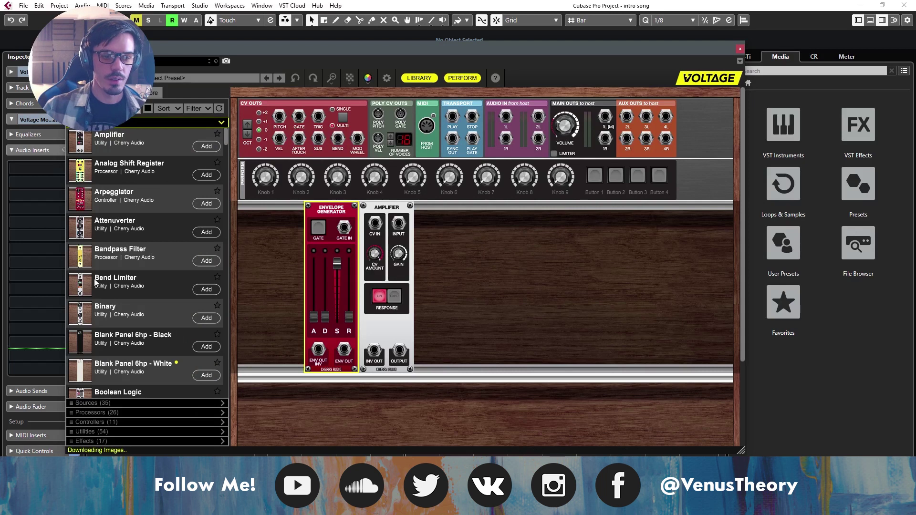
{"action": "left_click", "coordinate": [98, 403]}
{"action": "scroll", "coordinate": [131, 190], "scroll_direction": "down", "scroll_amount": 3}
{"action": "scroll", "coordinate": [130, 190], "scroll_direction": "up", "scroll_amount": 3}
{"action": "left_click_drag", "start_coordinate": [129, 203], "coordinate": [256, 229]}
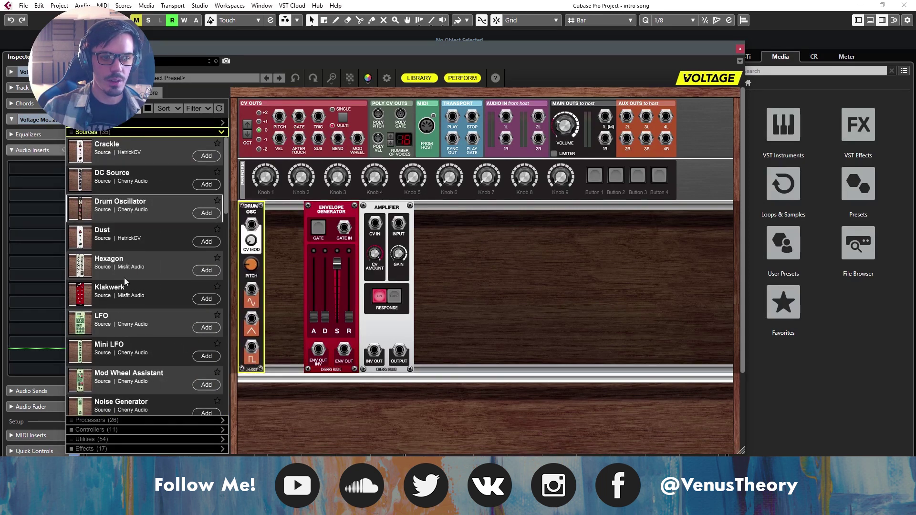
{"action": "scroll", "coordinate": [129, 289], "scroll_direction": "down", "scroll_amount": 2}
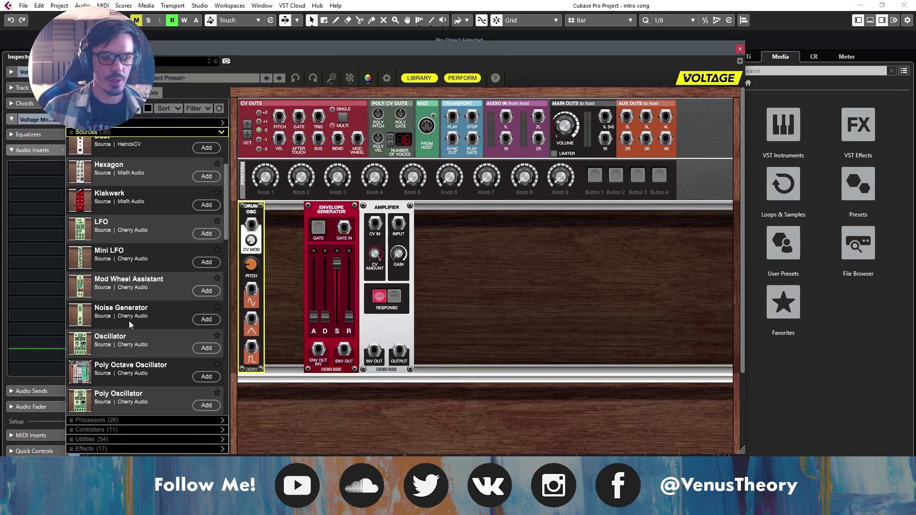
Step: Add an Oscillator after the Drum Oscillator, and try a Poly Octave Oscillator beside it before deleting that one
{"action": "left_click_drag", "start_coordinate": [133, 332], "coordinate": [229, 266]}
{"action": "left_click_drag", "start_coordinate": [140, 369], "coordinate": [370, 244]}
{"action": "left_click", "coordinate": [416, 211]}
{"action": "key", "text": "Delete"}
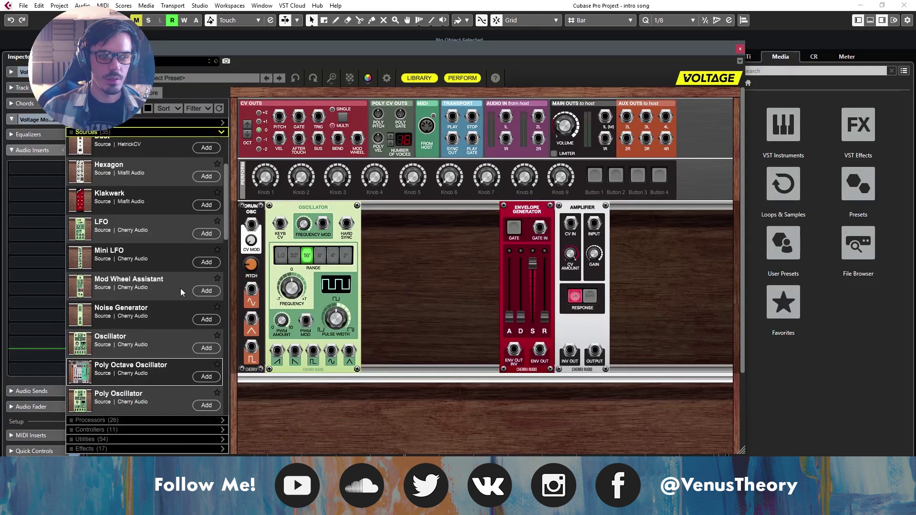
Step: Find the Super Oscillator in the Sources category and add it between the Oscillator and the Envelope Generator
{"action": "scroll", "coordinate": [178, 289], "scroll_direction": "down", "scroll_amount": 6}
{"action": "scroll", "coordinate": [165, 293], "scroll_direction": "up", "scroll_amount": 3}
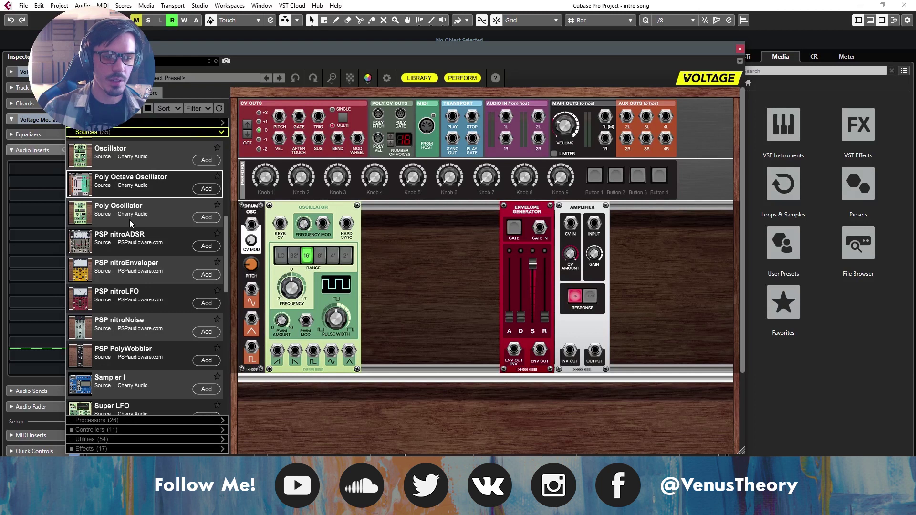
{"action": "scroll", "coordinate": [134, 278], "scroll_direction": "down", "scroll_amount": 7}
{"action": "left_click_drag", "start_coordinate": [129, 250], "coordinate": [292, 266]}
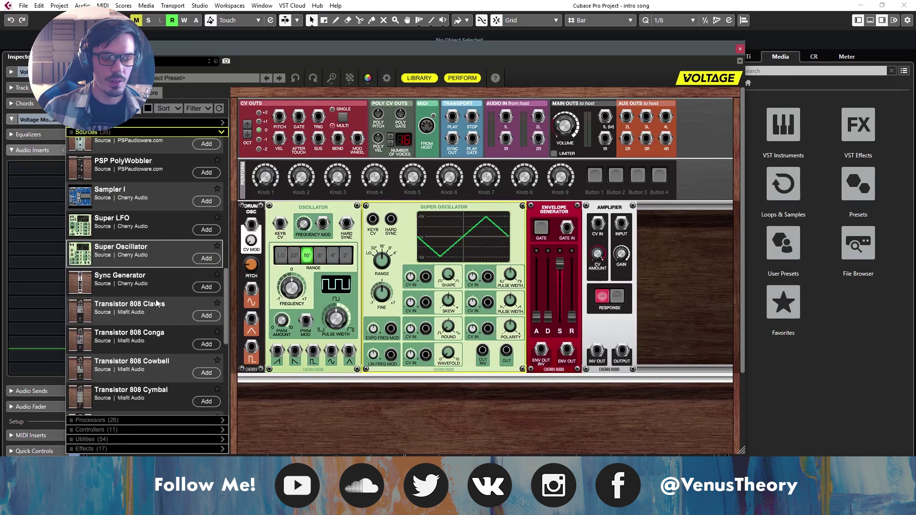
Step: Find the Vintage Oscillator among the source modules and add it between the Drum Oscillator and the Oscillator
{"action": "scroll", "coordinate": [156, 299], "scroll_direction": "down", "scroll_amount": 9}
{"action": "scroll", "coordinate": [156, 299], "scroll_direction": "up", "scroll_amount": 9}
{"action": "scroll", "coordinate": [155, 300], "scroll_direction": "down", "scroll_amount": 9}
{"action": "left_click_drag", "start_coordinate": [116, 394], "coordinate": [277, 198]}
Step: Add a Poly Octave Oscillator at the start of the first rack row, before the Drum Oscillator
{"action": "scroll", "coordinate": [142, 242], "scroll_direction": "up", "scroll_amount": 10}
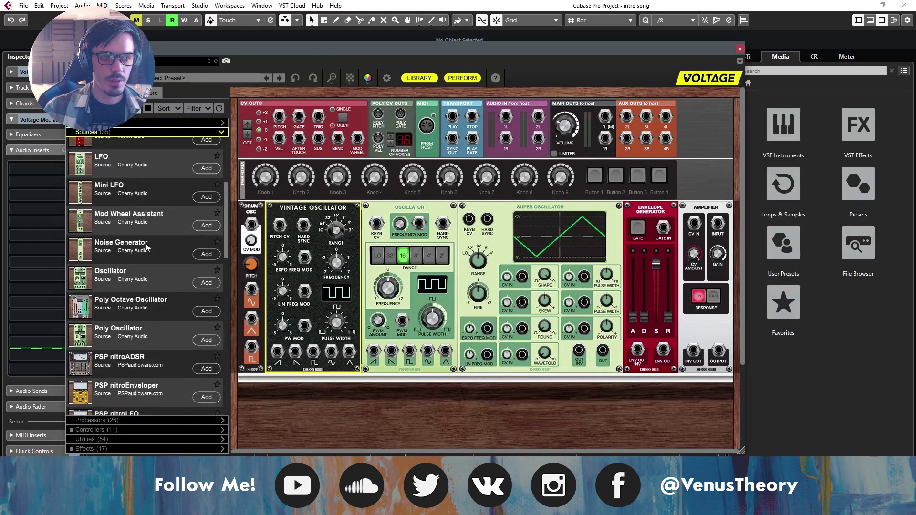
{"action": "scroll", "coordinate": [145, 243], "scroll_direction": "up", "scroll_amount": 6}
{"action": "scroll", "coordinate": [136, 311], "scroll_direction": "down", "scroll_amount": 4}
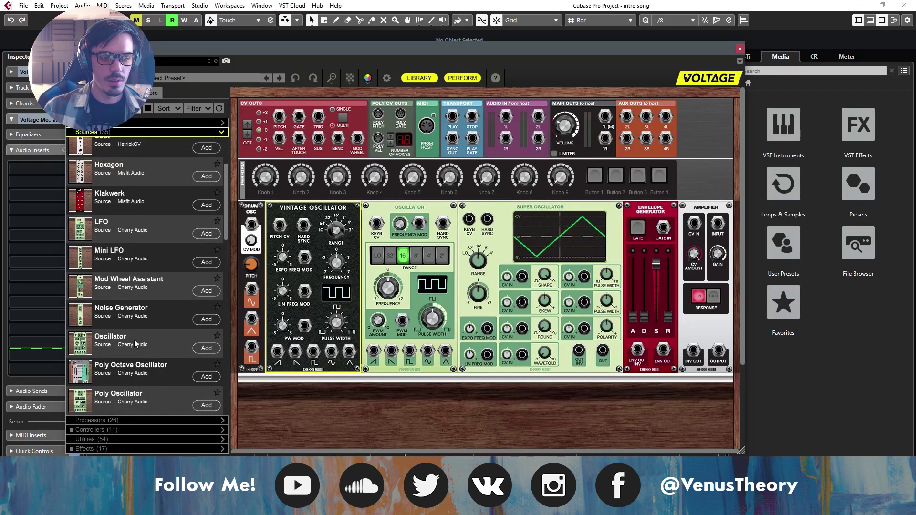
{"action": "scroll", "coordinate": [134, 340], "scroll_direction": "down", "scroll_amount": 3}
{"action": "left_click_drag", "start_coordinate": [128, 282], "coordinate": [247, 216]}
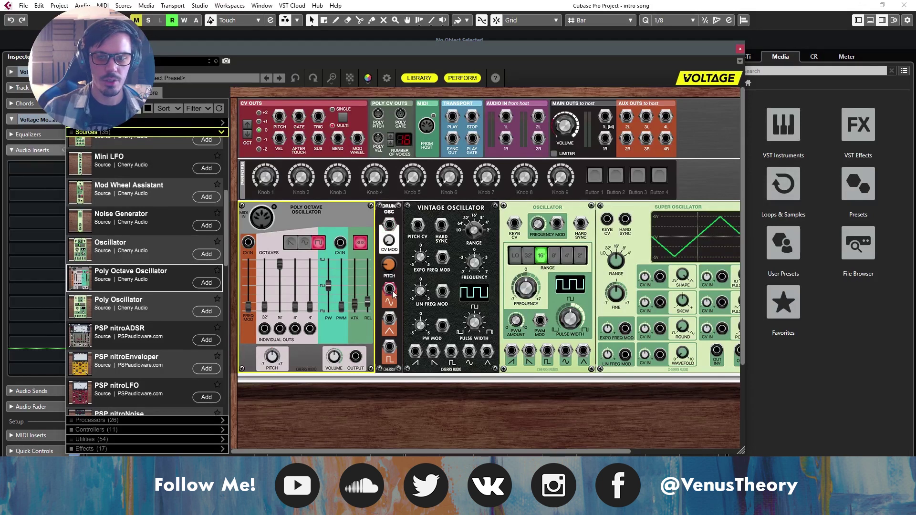
Step: Select the Envelope Generator and Amplifier together and move them down to the second rack row
{"action": "scroll", "coordinate": [592, 438], "scroll_direction": "right", "scroll_amount": 3}
{"action": "left_click_drag", "start_coordinate": [683, 419], "coordinate": [634, 189]}
{"action": "left_click_drag", "start_coordinate": [689, 217], "coordinate": [483, 393]}
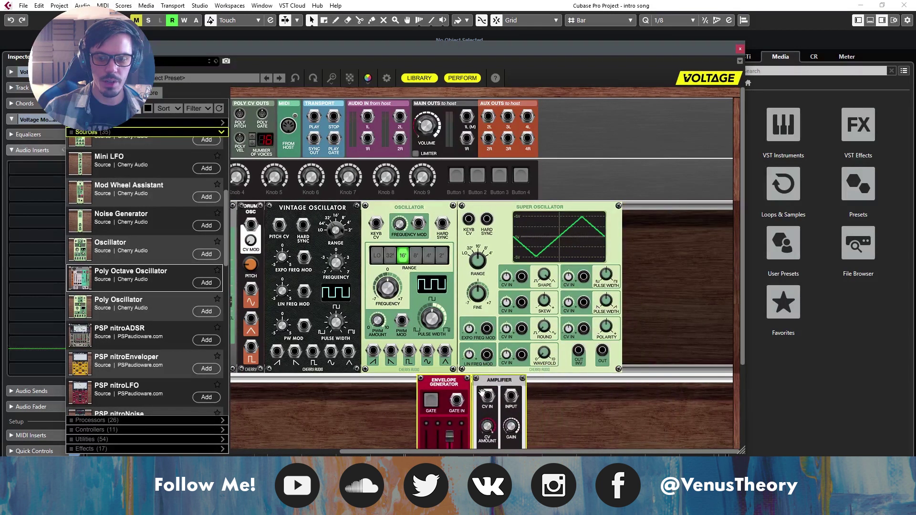
{"action": "scroll", "coordinate": [483, 393], "scroll_direction": "left", "scroll_amount": 2}
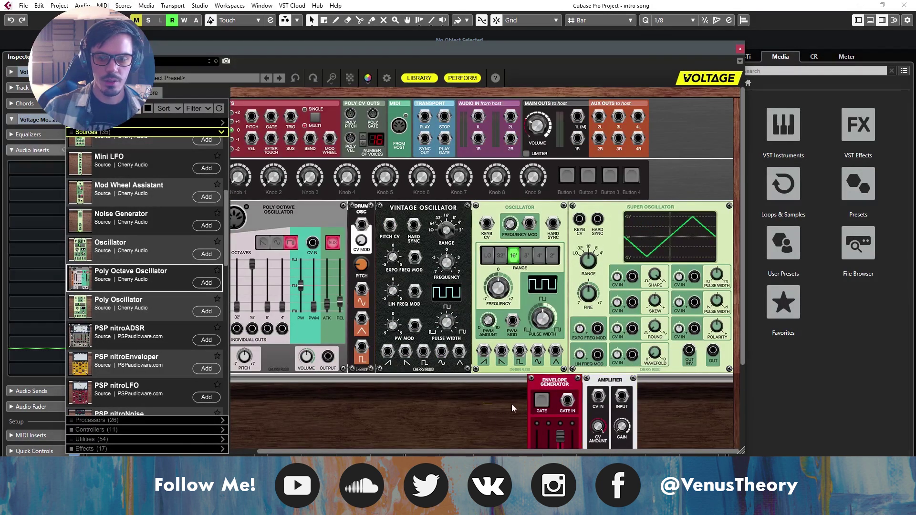
Step: Patch the host gate to the envelope's gate input, the Drum Oscillator's sine output to the Amplifier input, and the Amplifier output to main out 1L
{"action": "left_click_drag", "start_coordinate": [572, 402], "coordinate": [271, 116]}
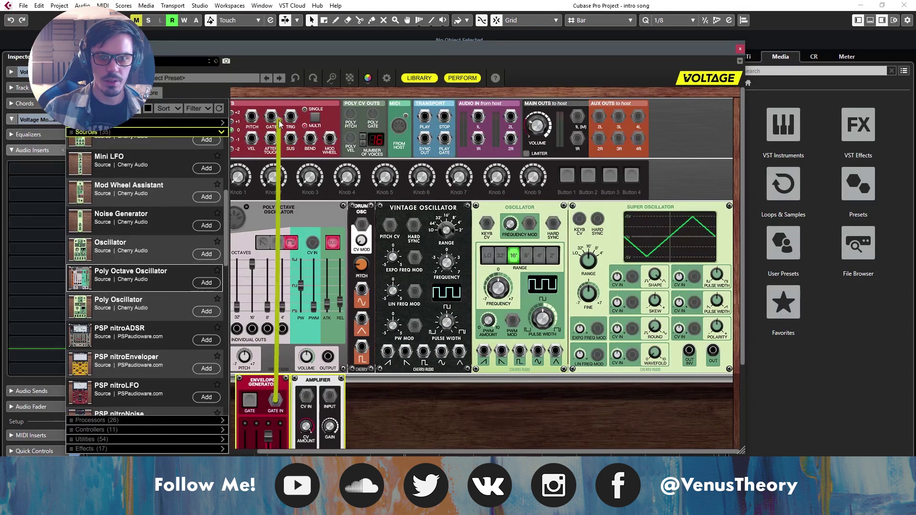
{"action": "left_click_drag", "start_coordinate": [362, 290], "coordinate": [332, 293]}
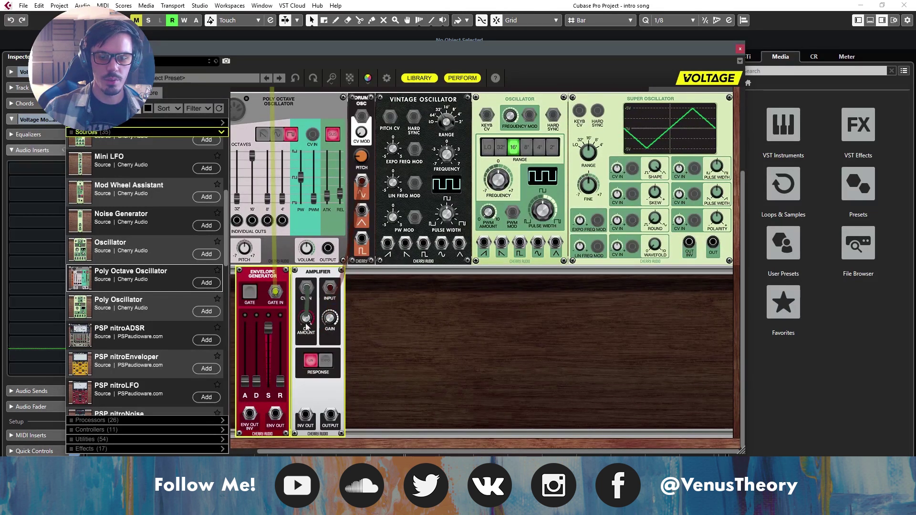
{"action": "left_click_drag", "start_coordinate": [330, 415], "coordinate": [578, 115]}
{"action": "scroll", "coordinate": [411, 215], "scroll_direction": "down", "scroll_amount": 3}
{"action": "scroll", "coordinate": [409, 218], "scroll_direction": "down", "scroll_amount": 2}
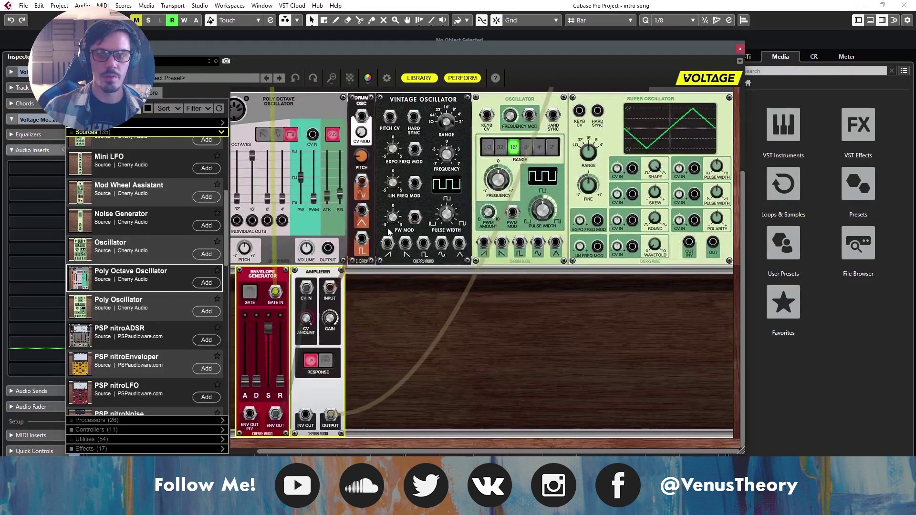
Step: Try a longer decay with lowered sustain on the Drum Oscillator's sine and triangle outputs, and restore the envelope's sustain to 100%
{"action": "left_click_drag", "start_coordinate": [256, 380], "coordinate": [256, 362]}
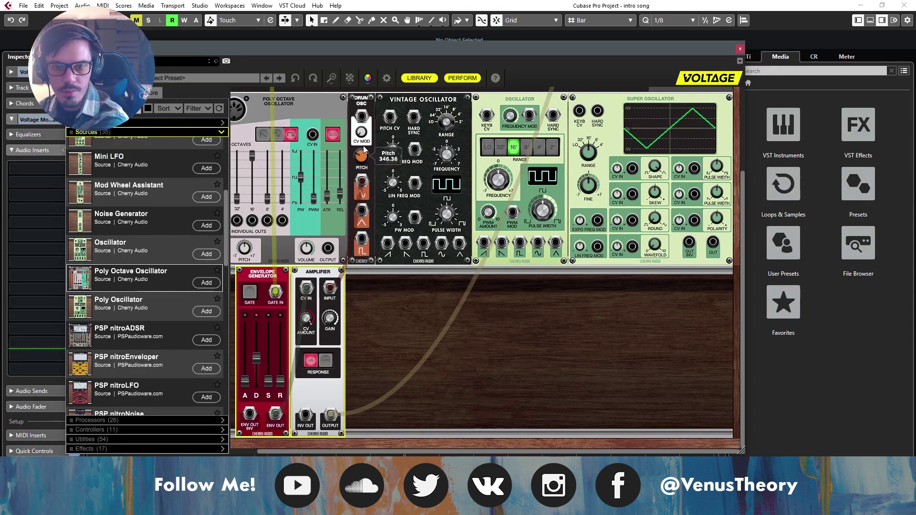
{"action": "left_click_drag", "start_coordinate": [254, 359], "coordinate": [255, 370]}
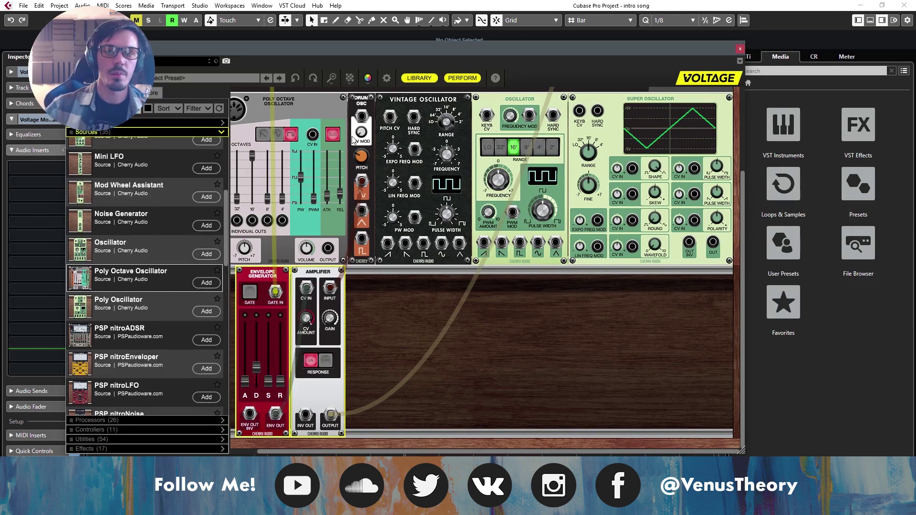
{"action": "left_click_drag", "start_coordinate": [361, 182], "coordinate": [361, 211]}
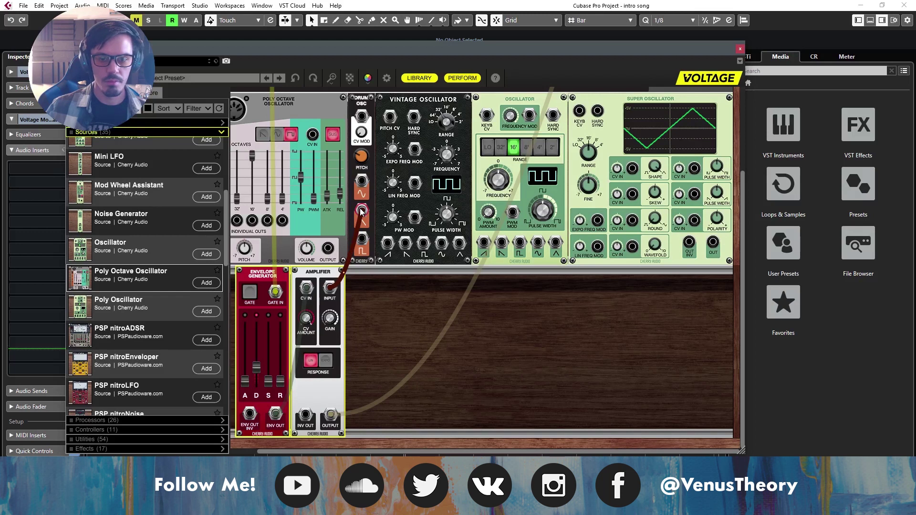
{"action": "left_click_drag", "start_coordinate": [257, 368], "coordinate": [271, 251]}
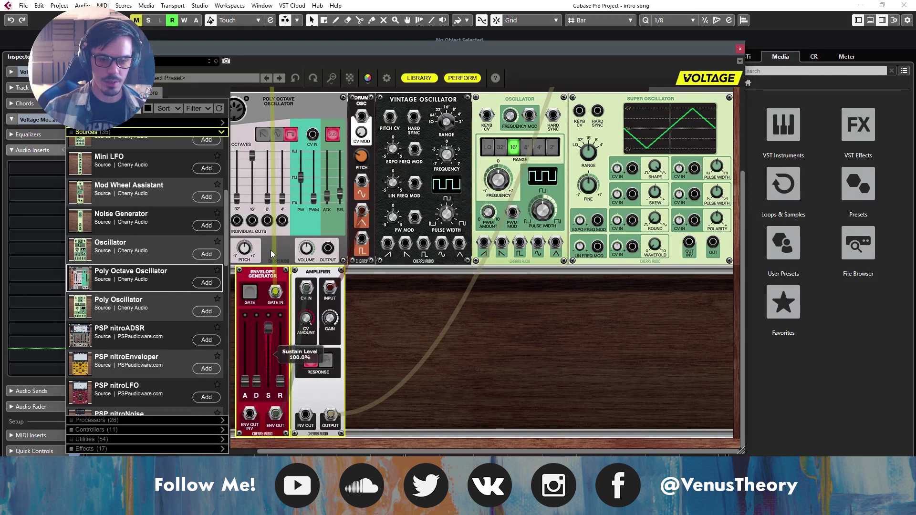
Step: Audition the Drum Oscillator's sine, triangle and square outputs in turn through the Amplifier input
{"action": "left_click_drag", "start_coordinate": [330, 287], "coordinate": [365, 185]}
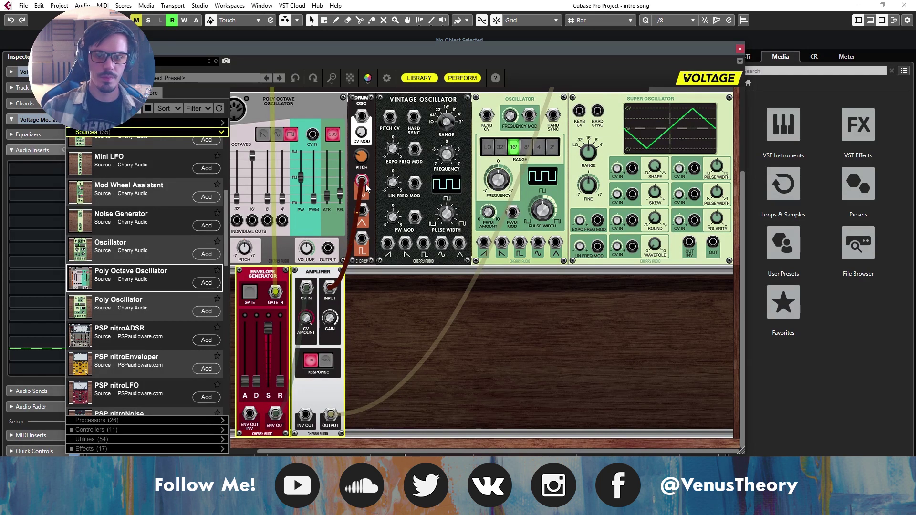
{"action": "left_click_drag", "start_coordinate": [365, 186], "coordinate": [363, 210]}
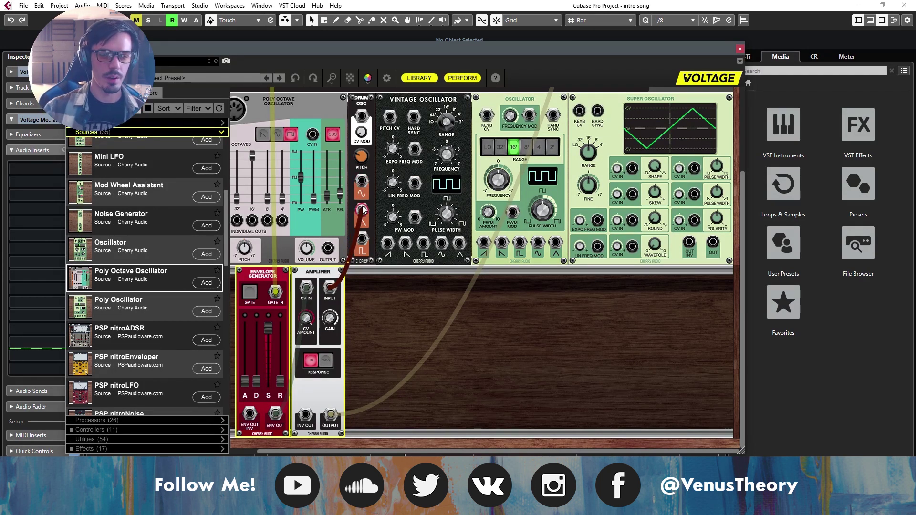
{"action": "left_click_drag", "start_coordinate": [363, 210], "coordinate": [362, 240]}
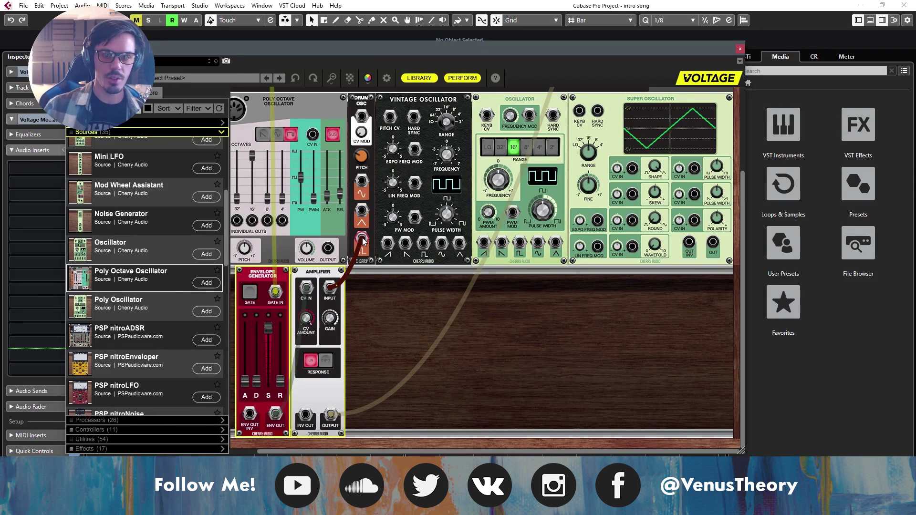
Step: Move the Amplifier's input cable to the Vintage Oscillator's waveform outputs and patch the host pitch to its Pitch CV input
{"action": "left_click_drag", "start_coordinate": [362, 239], "coordinate": [388, 244]}
{"action": "scroll", "coordinate": [391, 122], "scroll_direction": "up", "scroll_amount": 3}
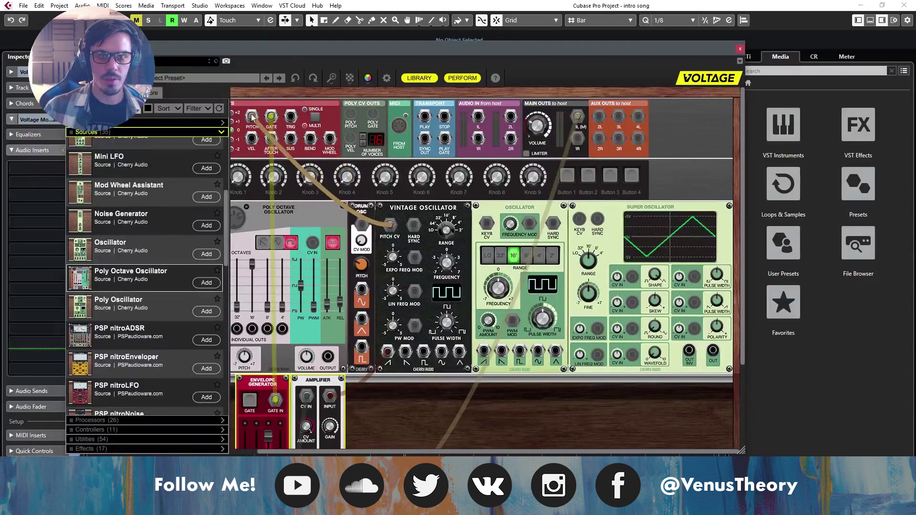
{"action": "scroll", "coordinate": [400, 256], "scroll_direction": "down", "scroll_amount": 3}
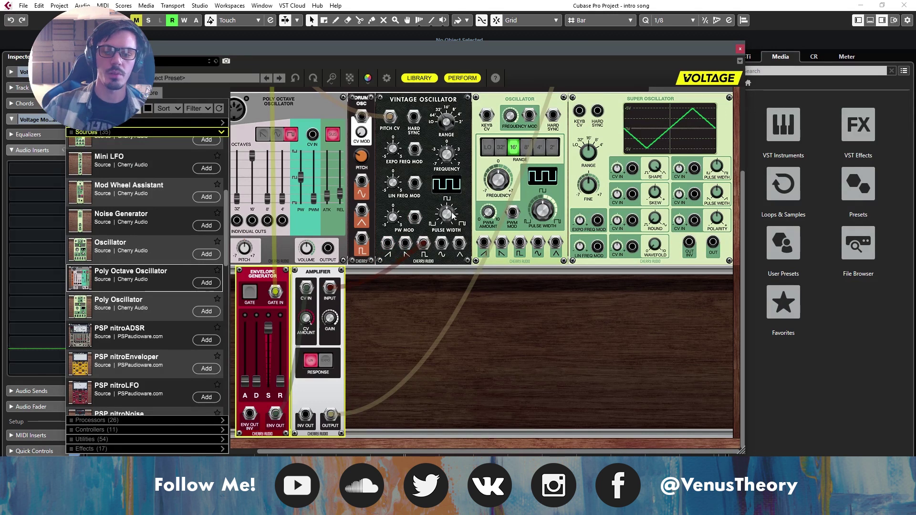
Step: Sweep the Vintage Oscillator's pulse width up and down, ending on a very narrow pulse
{"action": "mouse_move", "coordinate": [453, 215]}
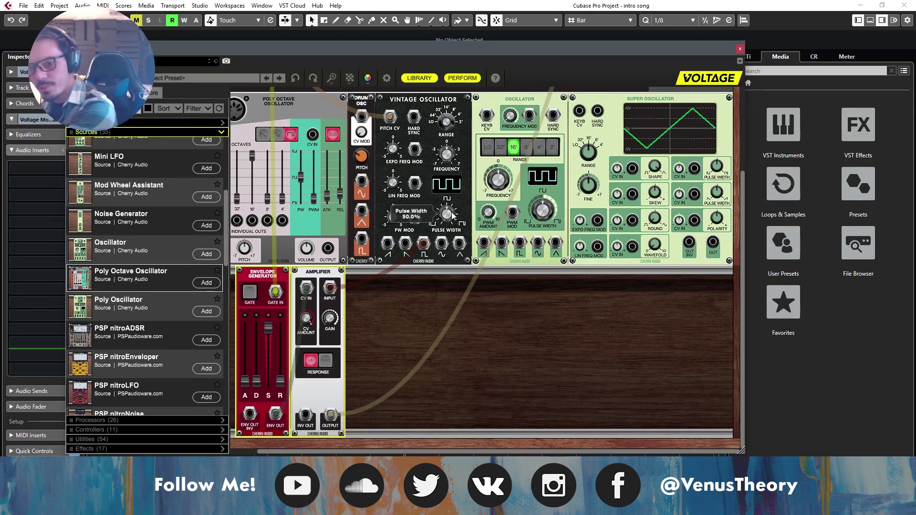
{"action": "mouse_move", "coordinate": [450, 198]}
{"action": "left_mouse_down"}
{"action": "mouse_move", "coordinate": [452, 167]}
{"action": "mouse_move", "coordinate": [453, 199]}
{"action": "left_mouse_up"}
{"action": "left_click_drag", "start_coordinate": [452, 262], "coordinate": [452, 193]}
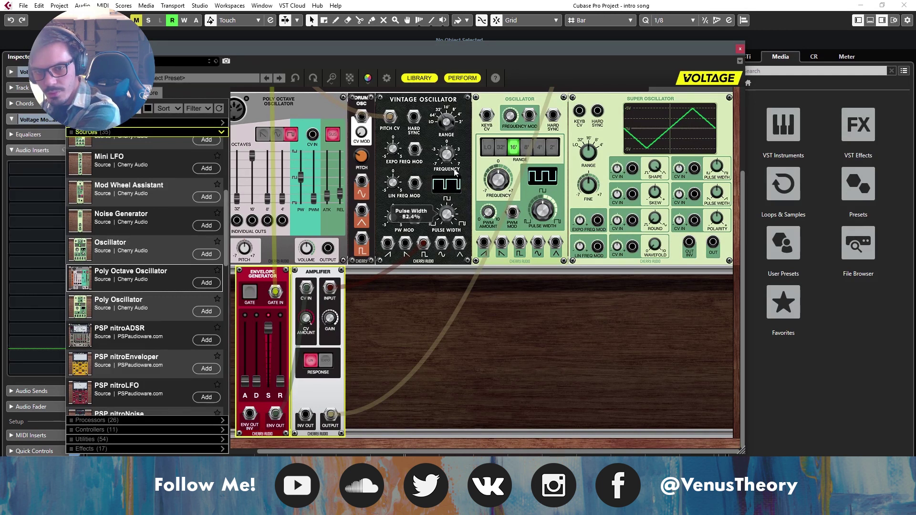
{"action": "left_click_drag", "start_coordinate": [461, 228], "coordinate": [462, 270]}
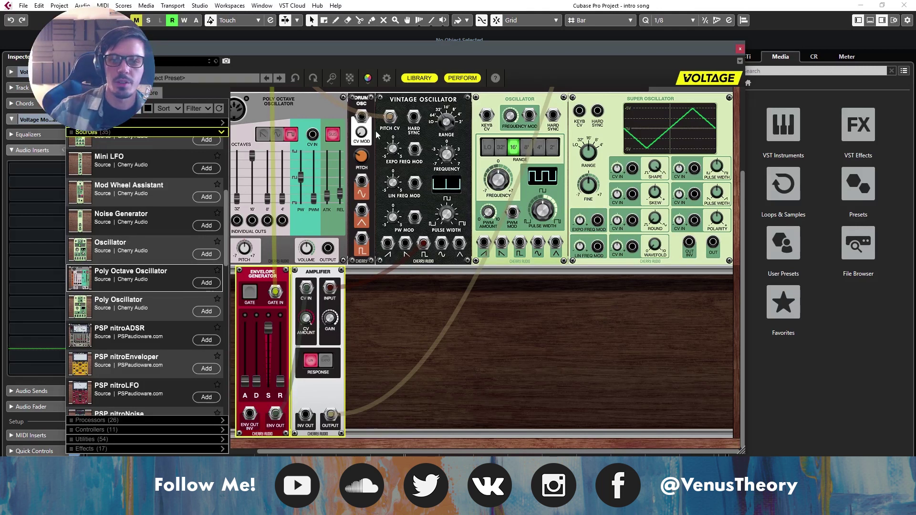
Step: Move the audio cable to the Vintage Oscillator's sine output, trying the pitch cable on the Oscillator before returning it
{"action": "left_click_drag", "start_coordinate": [389, 118], "coordinate": [486, 115]}
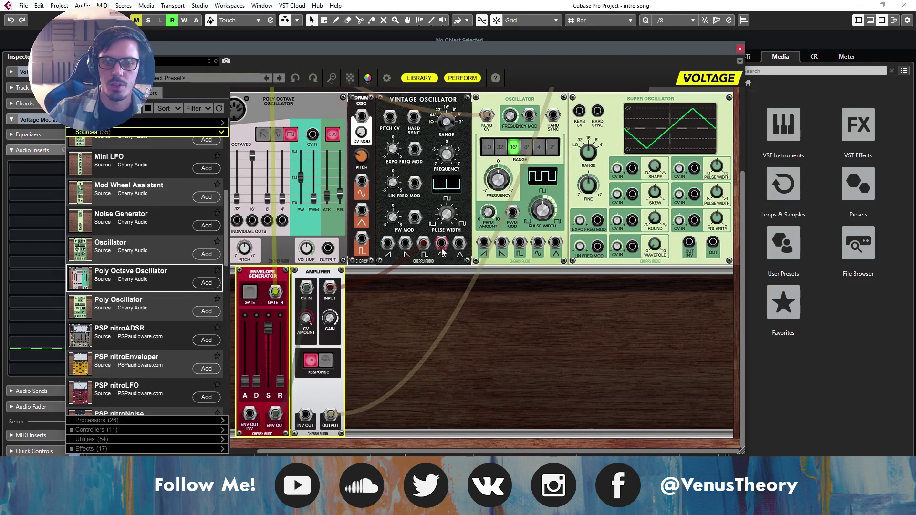
{"action": "mouse_move", "coordinate": [423, 243]}
{"action": "left_mouse_down"}
{"action": "mouse_move", "coordinate": [482, 243]}
{"action": "mouse_move", "coordinate": [442, 243]}
{"action": "left_mouse_up"}
{"action": "left_click_drag", "start_coordinate": [487, 114], "coordinate": [389, 116]}
{"action": "mouse_move", "coordinate": [448, 152]}
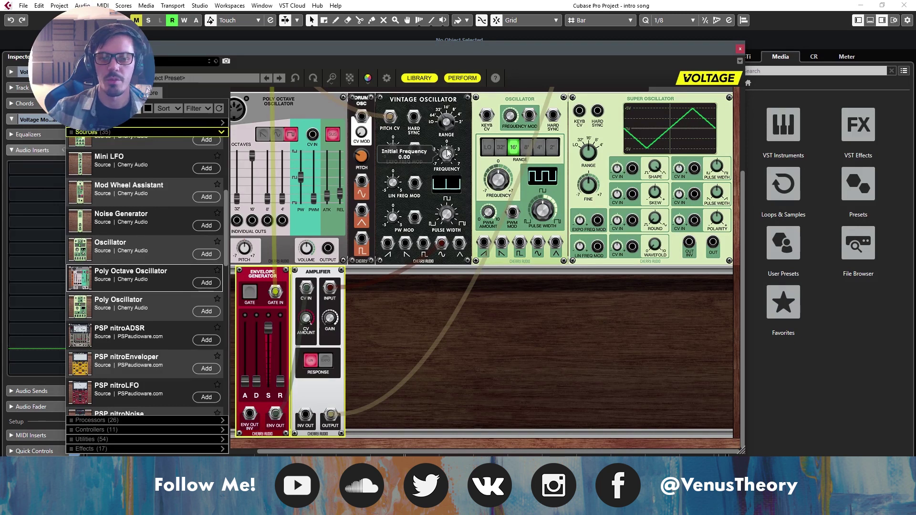
Step: Move the pitch cable to the Oscillator's keyboard CV input and the audio cable to its first sawtooth output, and set its range to 32'
{"action": "left_click_drag", "start_coordinate": [390, 117], "coordinate": [486, 114]}
{"action": "left_click_drag", "start_coordinate": [441, 243], "coordinate": [484, 242]}
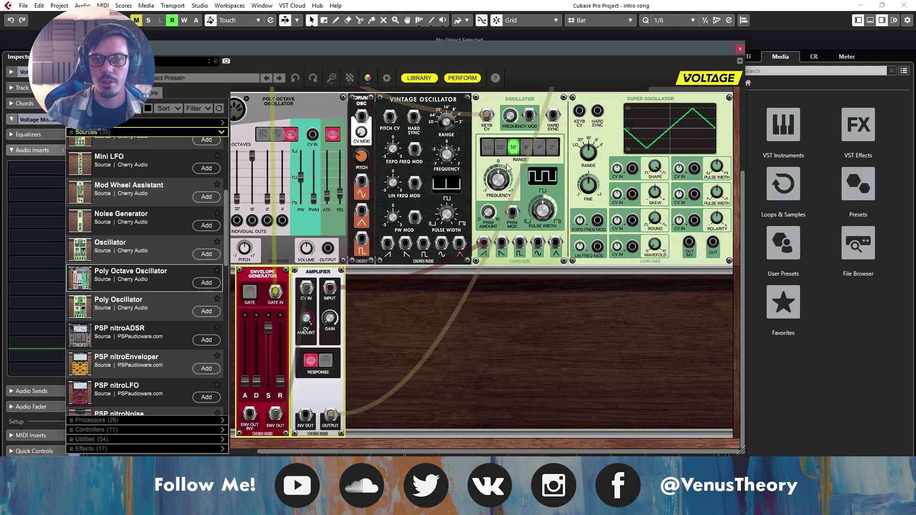
{"action": "mouse_move", "coordinate": [506, 164]}
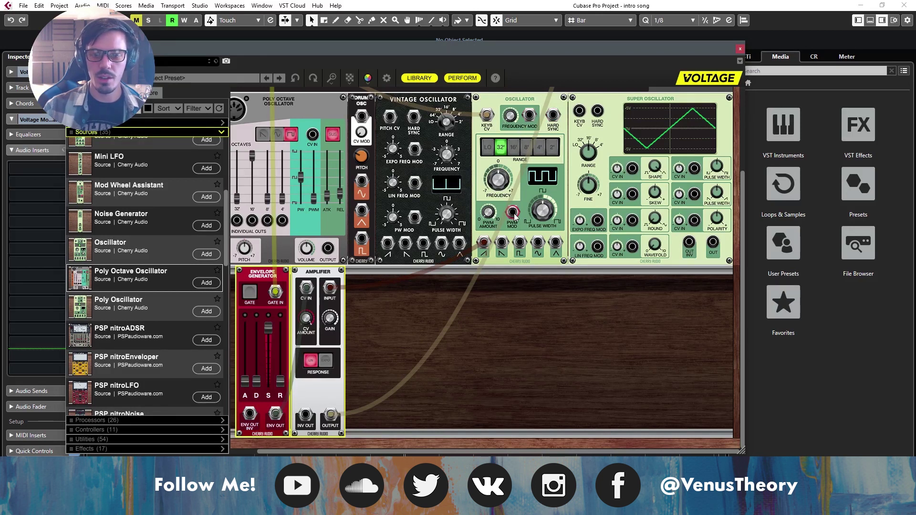
Step: Move the audio cable to the Oscillator's pulse output and vary its pulse width
{"action": "left_click_drag", "start_coordinate": [485, 243], "coordinate": [520, 243]}
{"action": "mouse_move", "coordinate": [543, 215]}
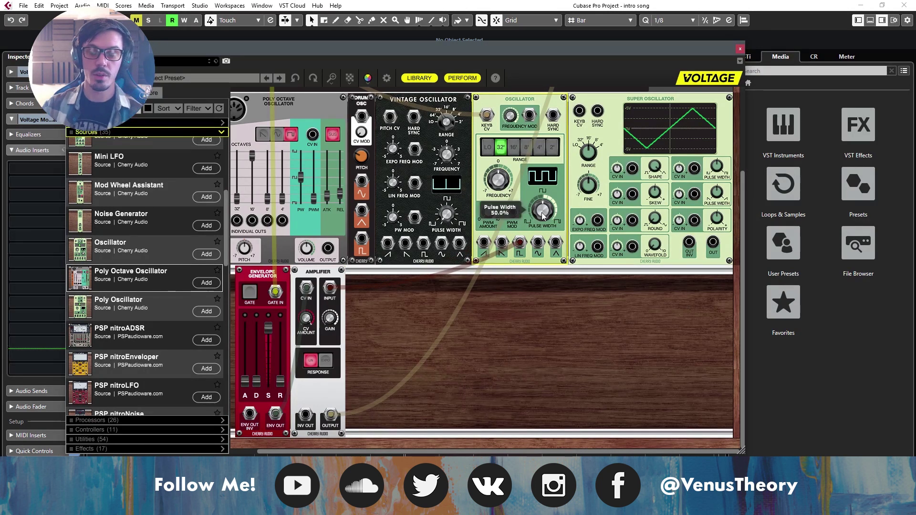
{"action": "mouse_move", "coordinate": [543, 216]}
{"action": "left_mouse_down"}
{"action": "mouse_move", "coordinate": [545, 262]}
{"action": "mouse_move", "coordinate": [546, 165]}
{"action": "mouse_move", "coordinate": [553, 221]}
{"action": "left_mouse_up"}
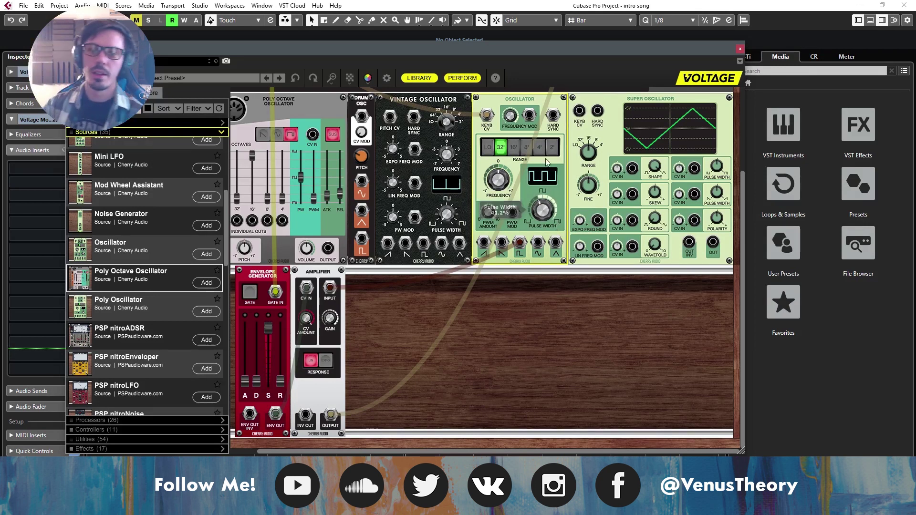
Step: Move the pitch cable to the Super Oscillator's keyboard CV input and the audio cable to its main output
{"action": "scroll", "coordinate": [513, 209], "scroll_direction": "up", "scroll_amount": 2}
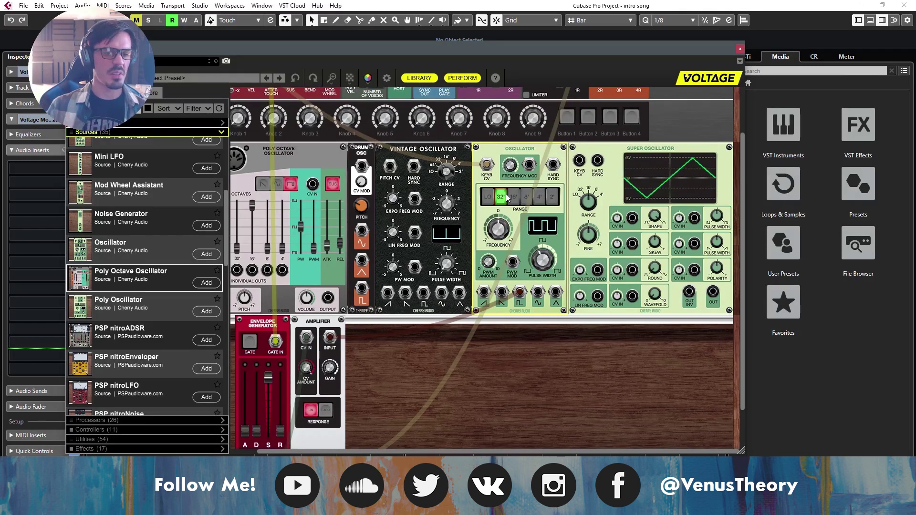
{"action": "left_click_drag", "start_coordinate": [501, 174], "coordinate": [580, 161]}
{"action": "left_click_drag", "start_coordinate": [519, 292], "coordinate": [713, 292]}
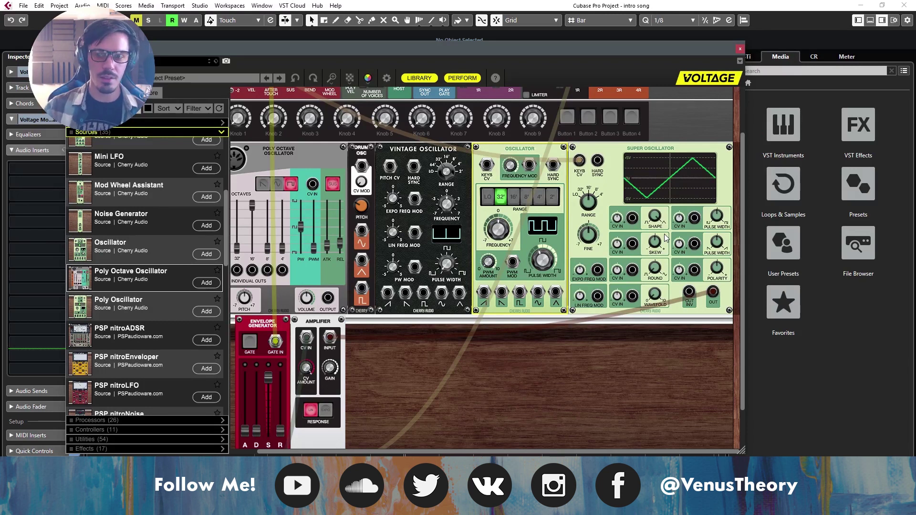
Step: Sweep the Super Oscillator's shape and skew, and reset both so the waveform is a symmetrical triangle
{"action": "left_click_drag", "start_coordinate": [657, 221], "coordinate": [659, 167]}
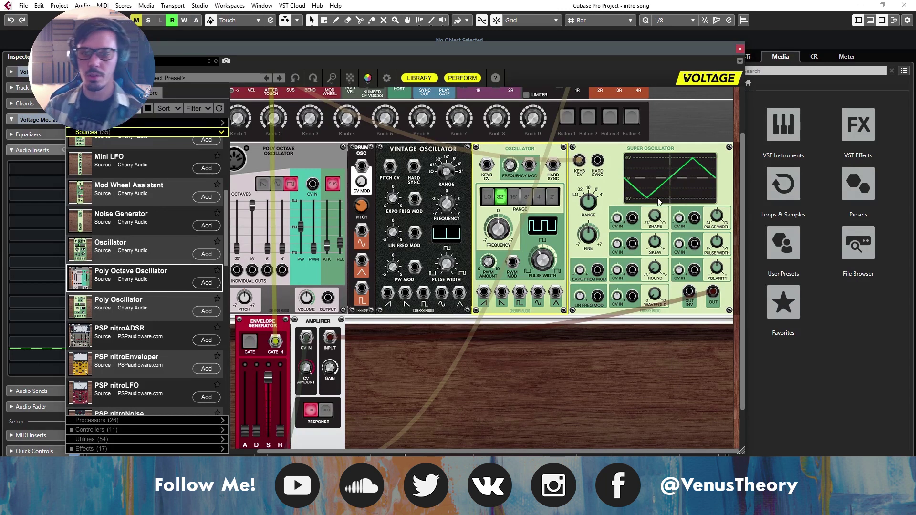
{"action": "left_click_drag", "start_coordinate": [660, 217], "coordinate": [658, 179]}
{"action": "left_click_drag", "start_coordinate": [658, 244], "coordinate": [660, 201]}
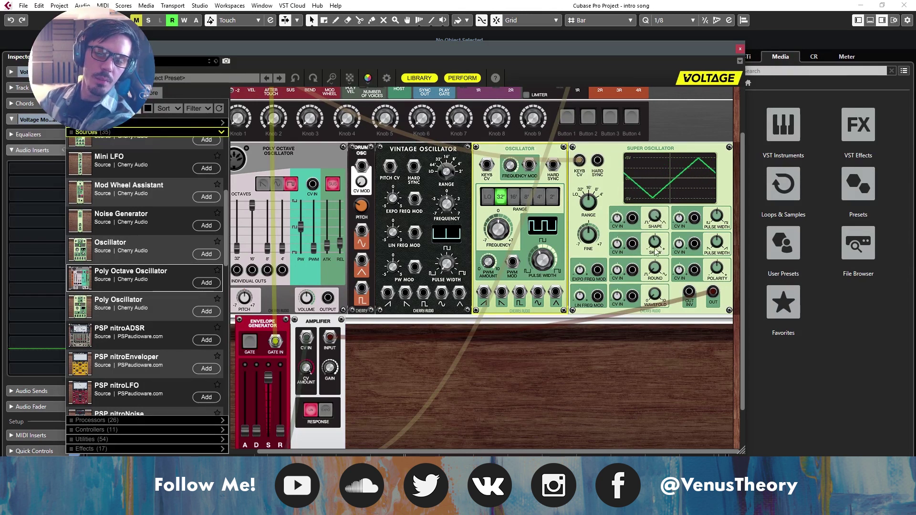
{"action": "mouse_move", "coordinate": [655, 246]}
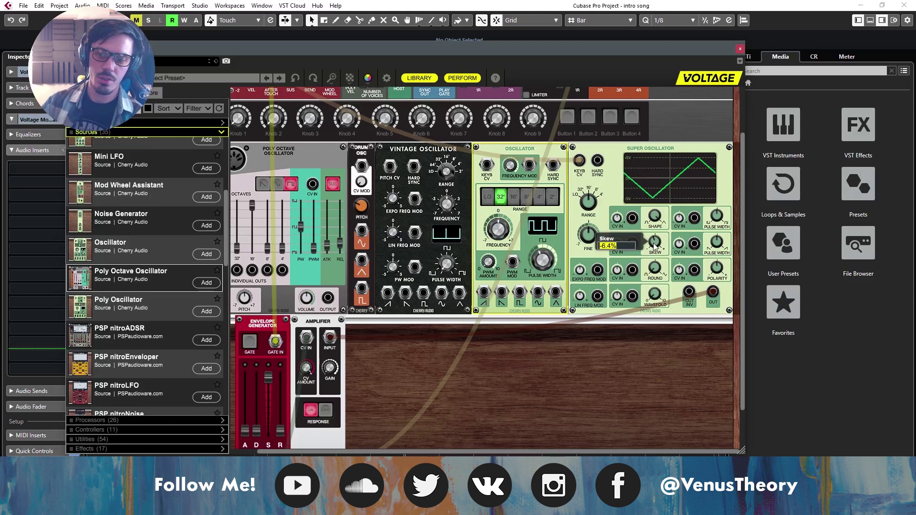
{"action": "key", "text": "Return"}
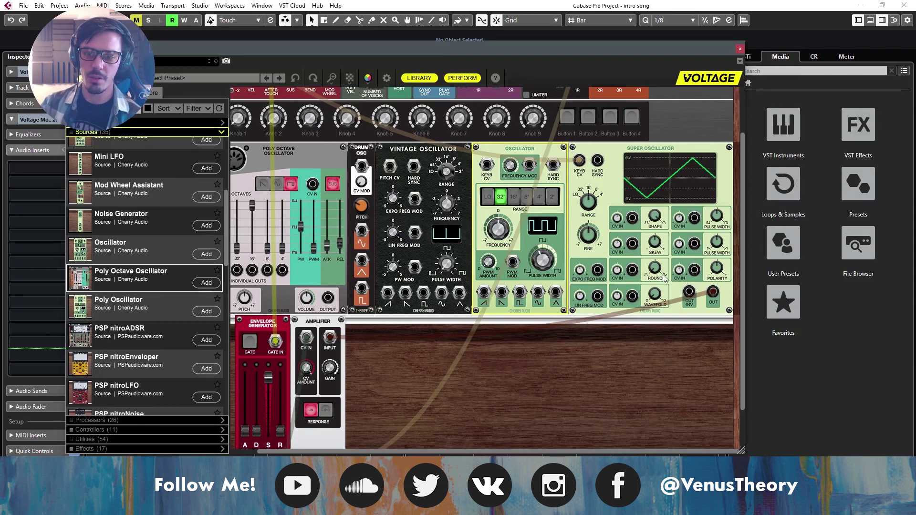
Step: Sweep the Super Oscillator's round and wavefold controls to demonstrate their effect on the waveform
{"action": "mouse_move", "coordinate": [655, 271]}
{"action": "left_click_drag", "start_coordinate": [656, 271], "coordinate": [675, 124]}
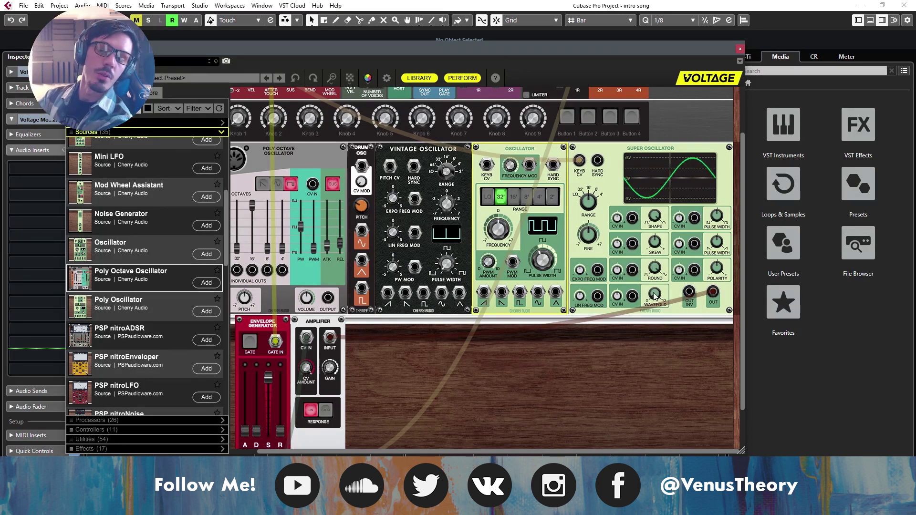
{"action": "left_click_drag", "start_coordinate": [656, 297], "coordinate": [675, 310]}
{"action": "left_click_drag", "start_coordinate": [655, 269], "coordinate": [702, 328]}
Step: Sweep the Super Oscillator's pulse width and polarity, and reset the polarity to 0%
{"action": "left_click_drag", "start_coordinate": [717, 244], "coordinate": [712, 168]}
{"action": "mouse_move", "coordinate": [716, 243]}
{"action": "left_mouse_down"}
{"action": "mouse_move", "coordinate": [751, 390]}
{"action": "mouse_move", "coordinate": [722, 234]}
{"action": "left_mouse_up"}
{"action": "left_click_drag", "start_coordinate": [718, 268], "coordinate": [715, 413]}
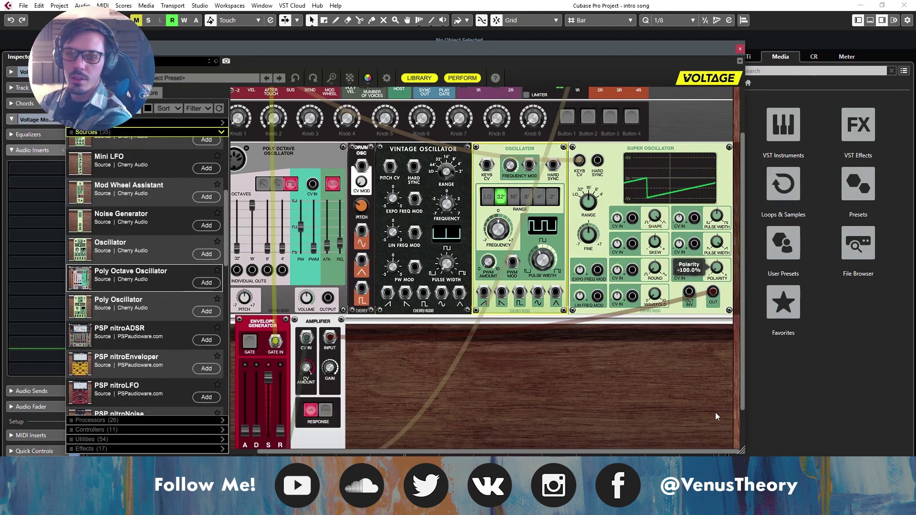
{"action": "double_click", "coordinate": [716, 270]}
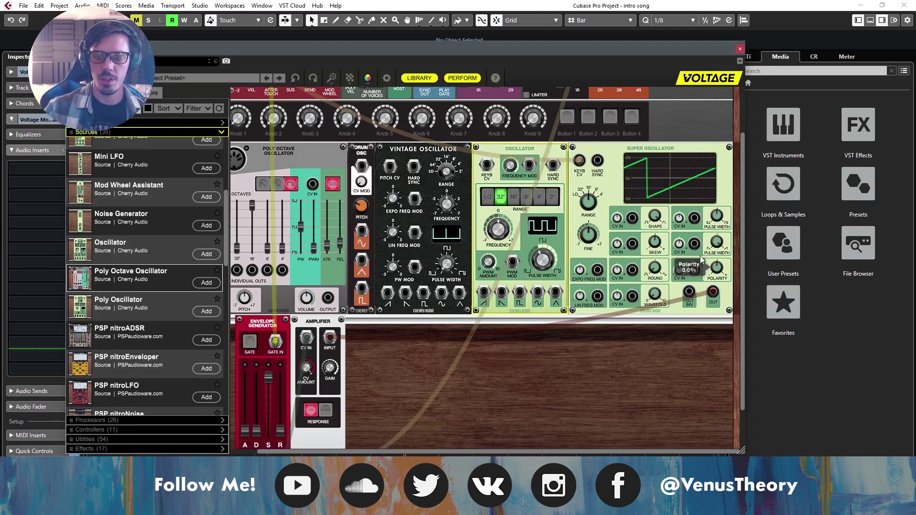
Step: Reshape the Super Oscillator's waveform by adjusting its shape, round, wavefold, pulse width and polarity
{"action": "mouse_move", "coordinate": [658, 213]}
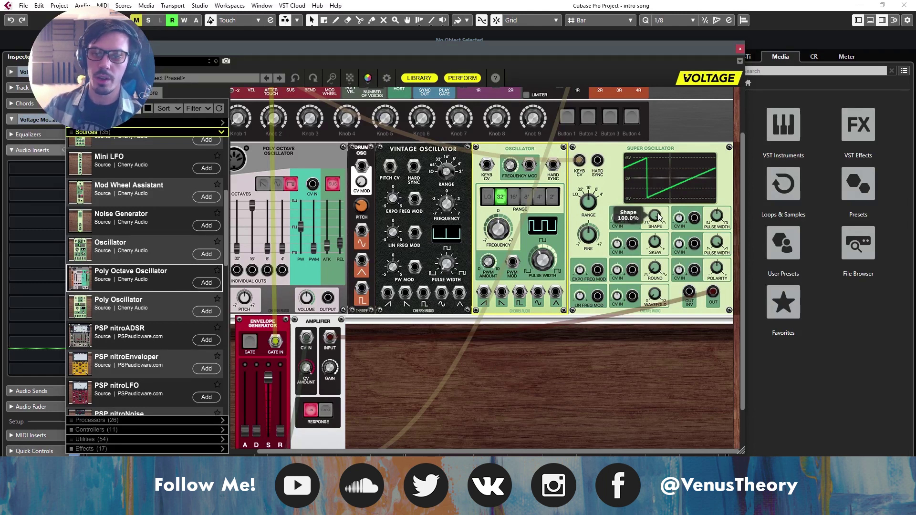
{"action": "mouse_move", "coordinate": [658, 217]}
{"action": "left_mouse_down"}
{"action": "mouse_move", "coordinate": [654, 256]}
{"action": "mouse_move", "coordinate": [656, 233]}
{"action": "left_mouse_up"}
{"action": "left_click_drag", "start_coordinate": [656, 271], "coordinate": [654, 250]}
{"action": "left_click_drag", "start_coordinate": [654, 290], "coordinate": [653, 256]}
{"action": "mouse_move", "coordinate": [717, 244]}
{"action": "left_mouse_down"}
{"action": "mouse_move", "coordinate": [720, 257]}
{"action": "mouse_move", "coordinate": [721, 249]}
{"action": "left_mouse_up"}
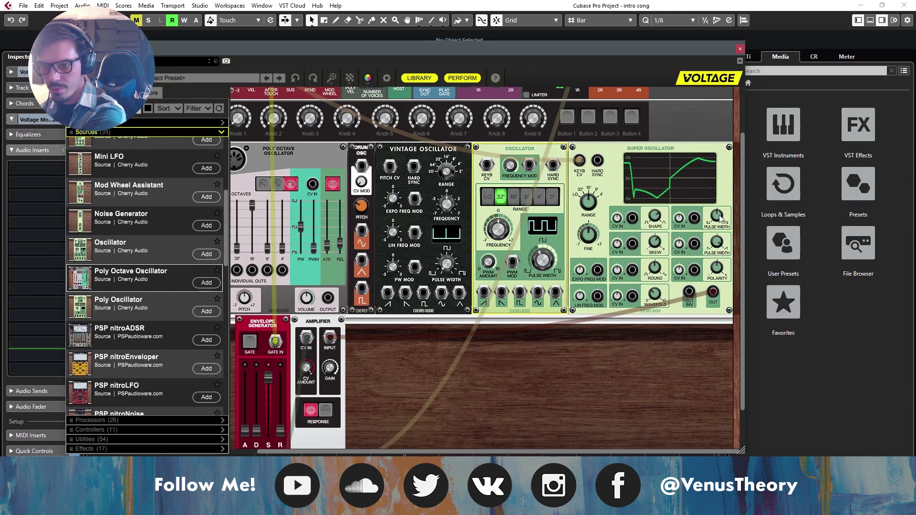
{"action": "left_click_drag", "start_coordinate": [719, 216], "coordinate": [720, 231]}
{"action": "mouse_move", "coordinate": [718, 267]}
{"action": "left_mouse_down"}
{"action": "mouse_move", "coordinate": [717, 253]}
{"action": "mouse_move", "coordinate": [720, 273]}
{"action": "left_mouse_up"}
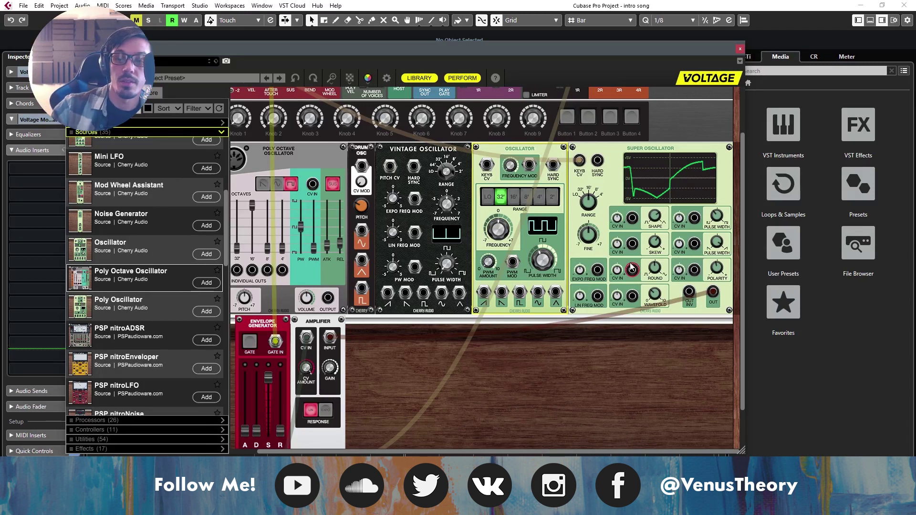
Step: Add two Mini LFOs before the Super Oscillator, patch them to its shape, skew, round and pulse width CV inputs, and adjust the CV amounts
{"action": "left_click_drag", "start_coordinate": [112, 161], "coordinate": [660, 218]}
{"action": "left_click_drag", "start_coordinate": [143, 165], "coordinate": [609, 272]}
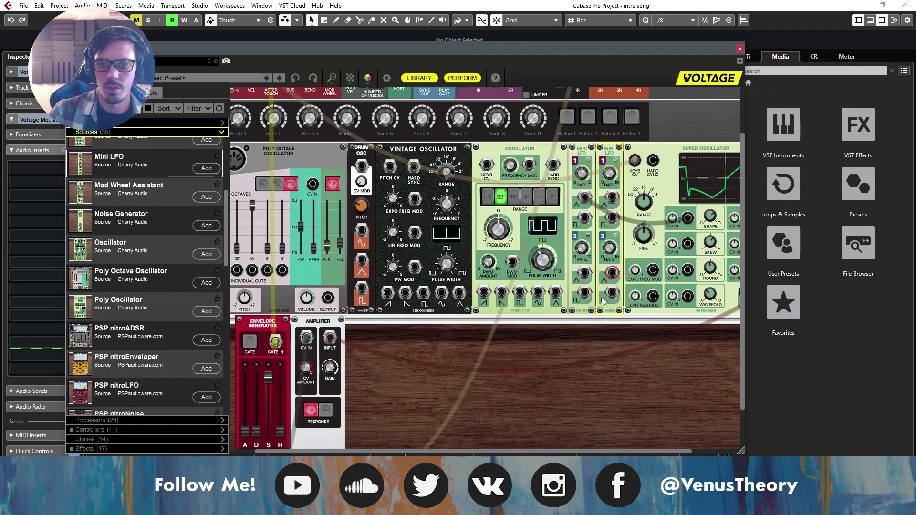
{"action": "left_click_drag", "start_coordinate": [518, 453], "coordinate": [566, 453]}
{"action": "left_click_drag", "start_coordinate": [557, 197], "coordinate": [633, 244]}
{"action": "left_click_drag", "start_coordinate": [557, 272], "coordinate": [633, 270]}
{"action": "left_click_drag", "start_coordinate": [529, 273], "coordinate": [694, 244]}
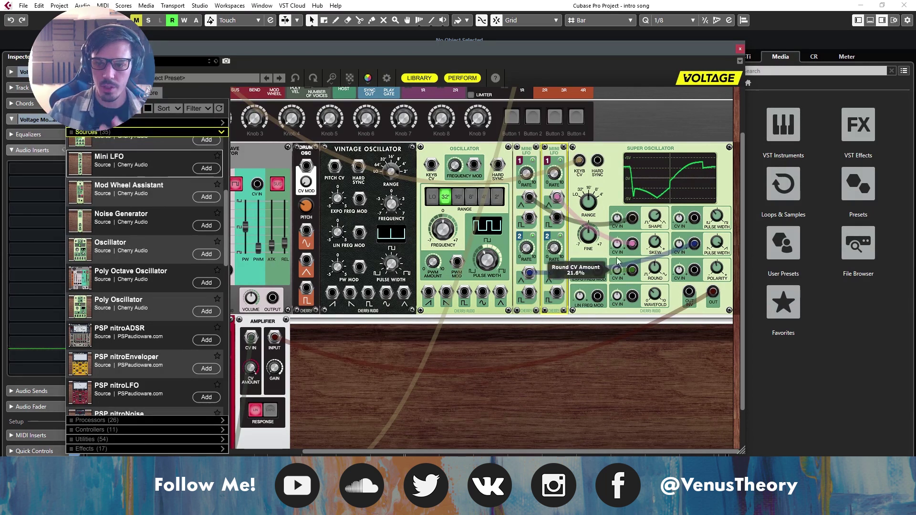
{"action": "left_click", "coordinate": [619, 223]}
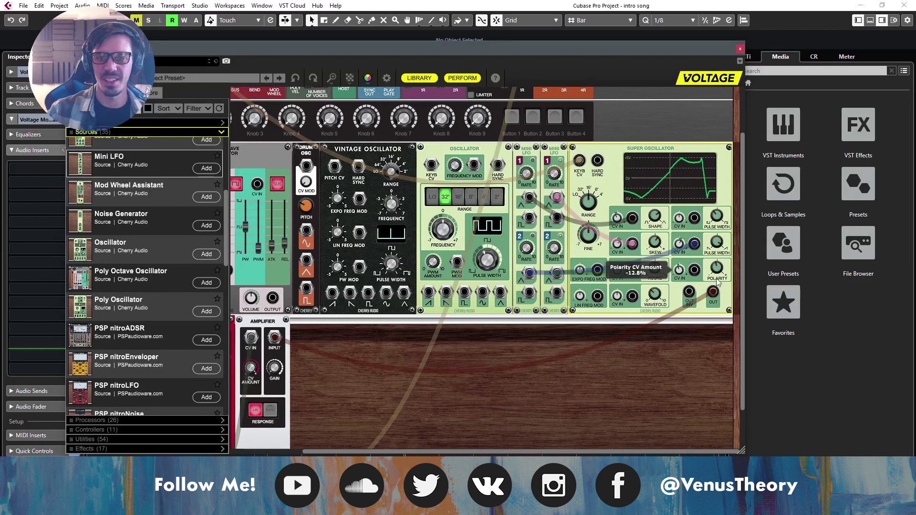
Step: Delete both Mini LFO modules
{"action": "left_click", "coordinate": [554, 149]}
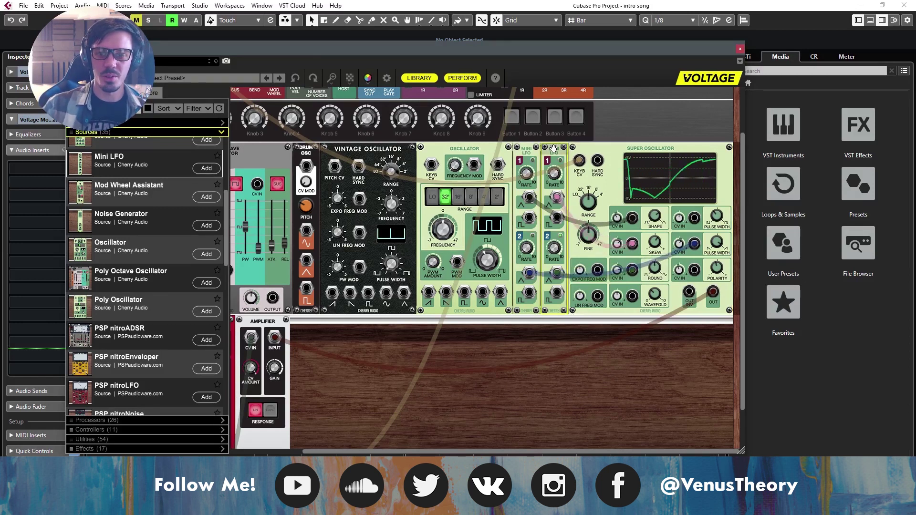
{"action": "key", "text": "Delete"}
{"action": "left_click", "coordinate": [528, 149]}
{"action": "key", "text": "Delete"}
Step: Patch host MIDI and pitch CV into the Poly Octave Oscillator, and its output to the Amplifier's input
{"action": "left_click_drag", "start_coordinate": [458, 450], "coordinate": [386, 451]}
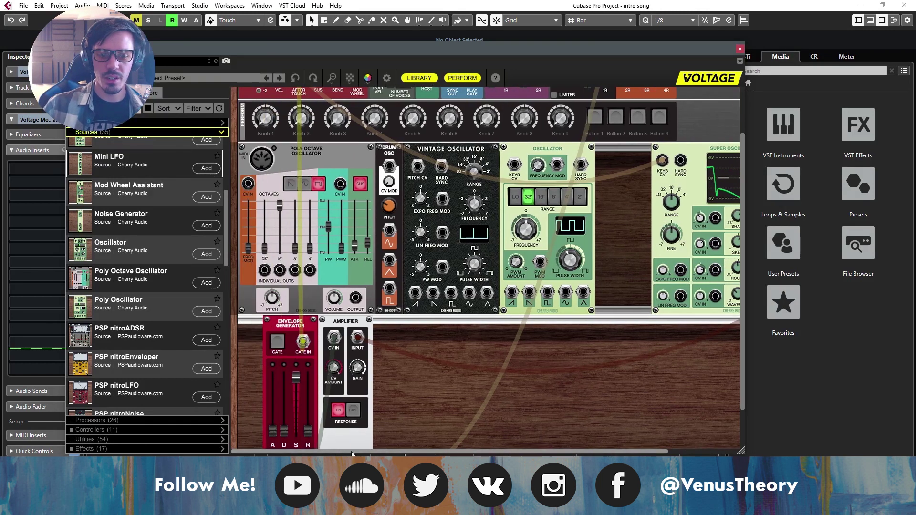
{"action": "scroll", "coordinate": [332, 226], "scroll_direction": "up", "scroll_amount": 3}
{"action": "left_click_drag", "start_coordinate": [262, 218], "coordinate": [427, 126]}
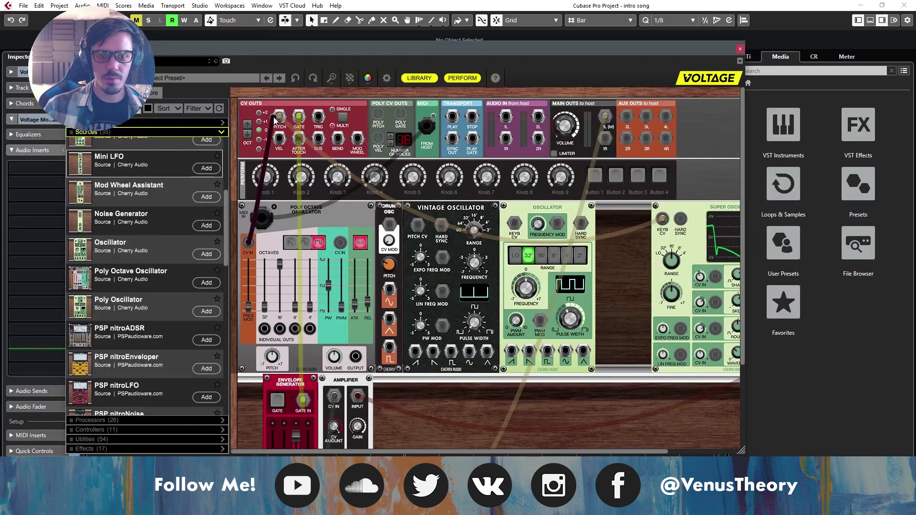
{"action": "left_click_drag", "start_coordinate": [355, 357], "coordinate": [358, 396]}
{"action": "scroll", "coordinate": [411, 391], "scroll_direction": "down", "scroll_amount": 3}
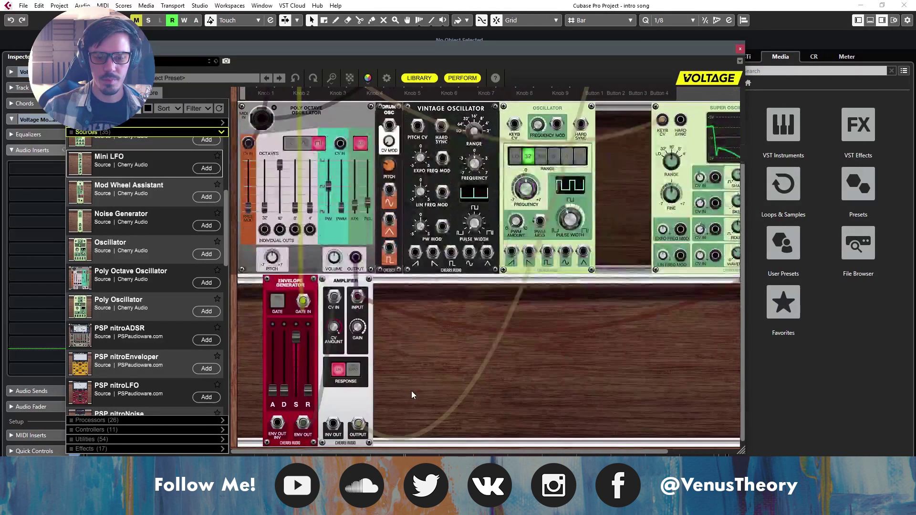
{"action": "scroll", "coordinate": [502, 389], "scroll_direction": "up", "scroll_amount": 3}
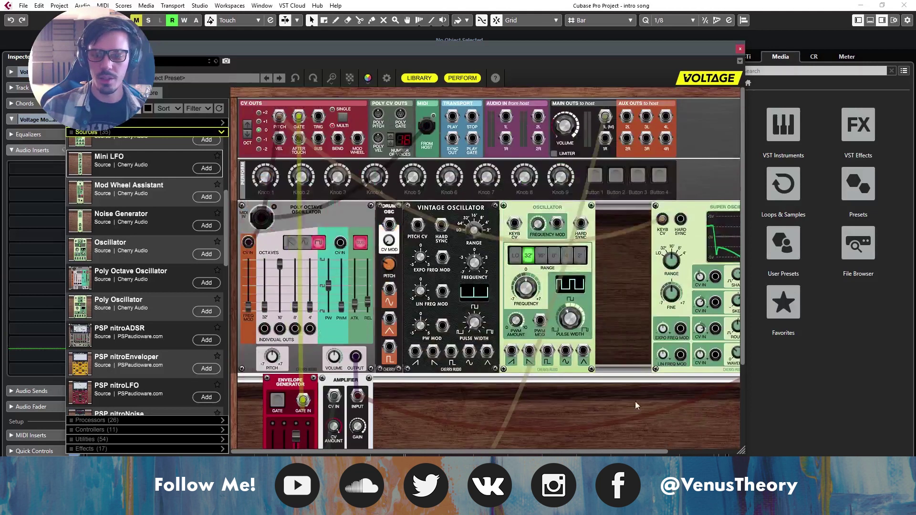
{"action": "scroll", "coordinate": [715, 376], "scroll_direction": "right", "scroll_amount": 3}
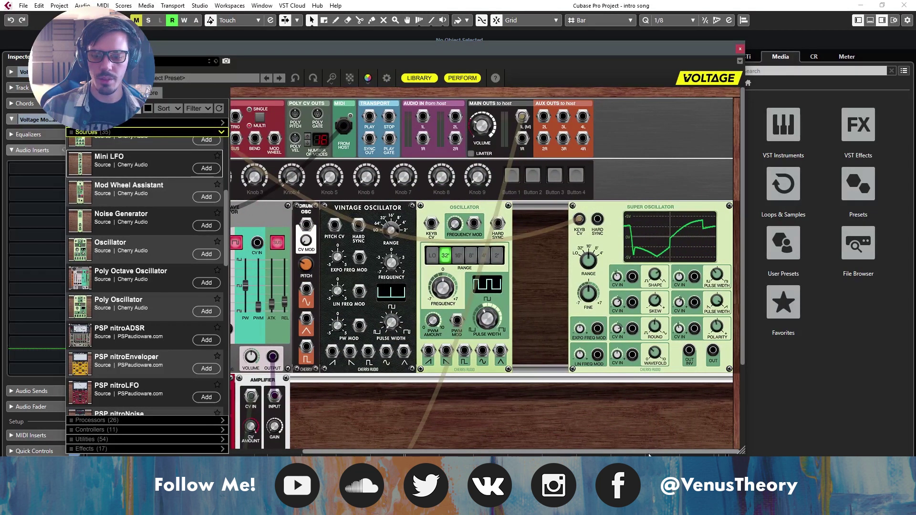
{"action": "scroll", "coordinate": [430, 446], "scroll_direction": "left", "scroll_amount": 3}
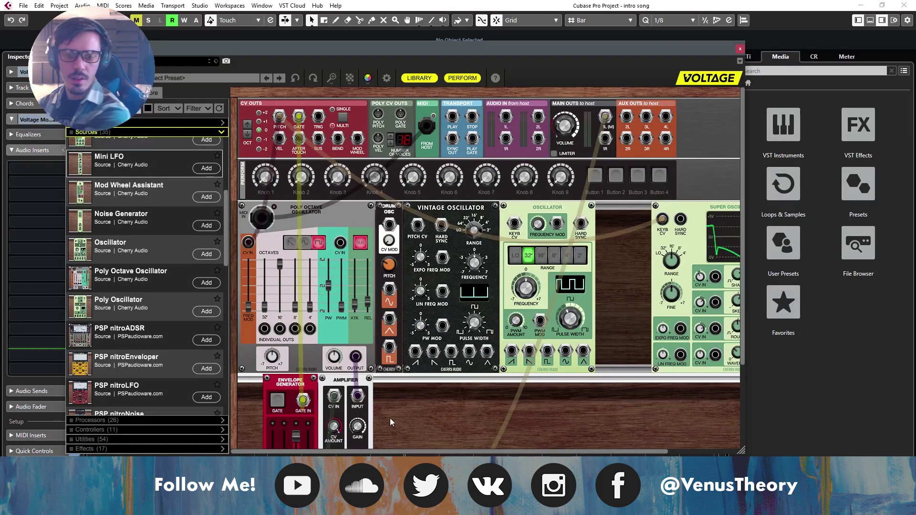
Step: Adjust the Poly Octave Oscillator's octave levels, pulse width, PWM, attack and release, with the 4' level at 20.4%
{"action": "left_click_drag", "start_coordinate": [295, 305], "coordinate": [309, 264]}
{"action": "left_click_drag", "start_coordinate": [341, 305], "coordinate": [367, 282]}
{"action": "left_click_drag", "start_coordinate": [248, 306], "coordinate": [279, 307]}
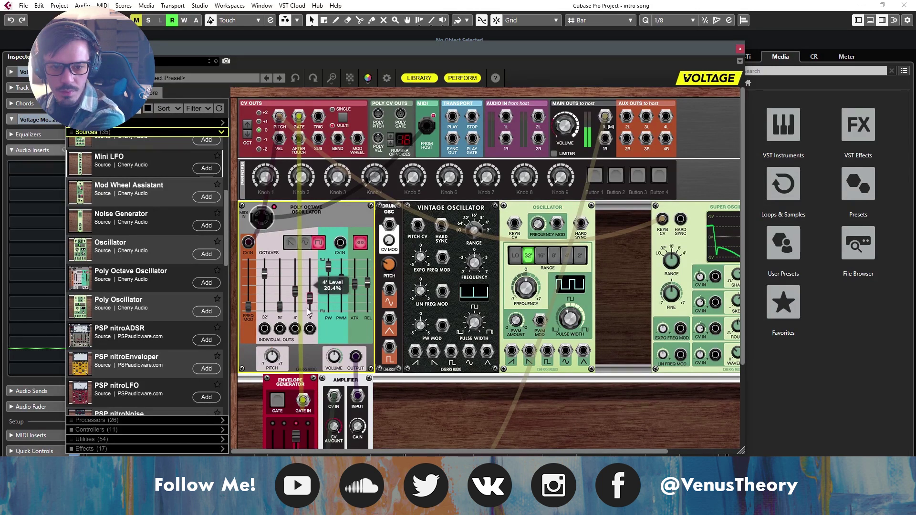
Step: Vary the Poly Octave Oscillator's pitch, reset it to 0, and lower its attack and release
{"action": "left_click_drag", "start_coordinate": [273, 358], "coordinate": [275, 337]}
{"action": "left_click_drag", "start_coordinate": [283, 387], "coordinate": [283, 396]}
{"action": "double_click", "coordinate": [274, 362]}
{"action": "type", "text": "0"}
{"action": "key", "text": "Return"}
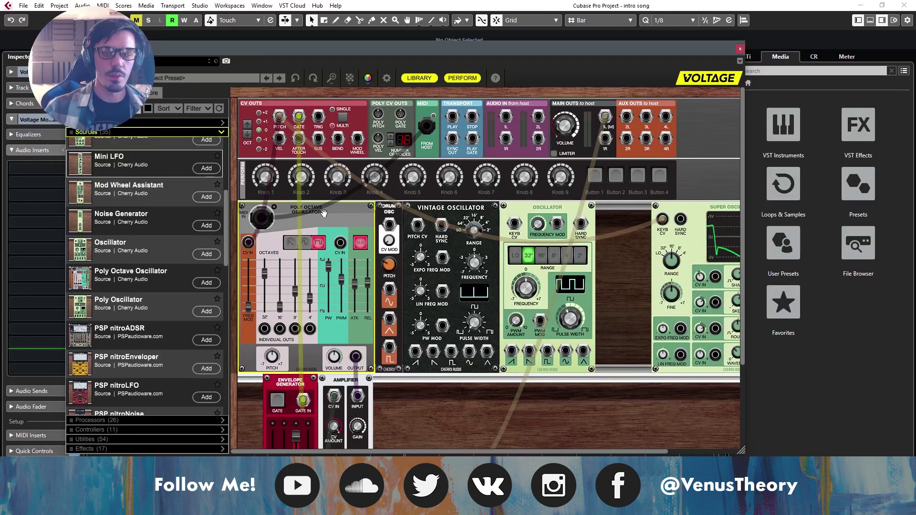
{"action": "left_click_drag", "start_coordinate": [367, 290], "coordinate": [367, 330]}
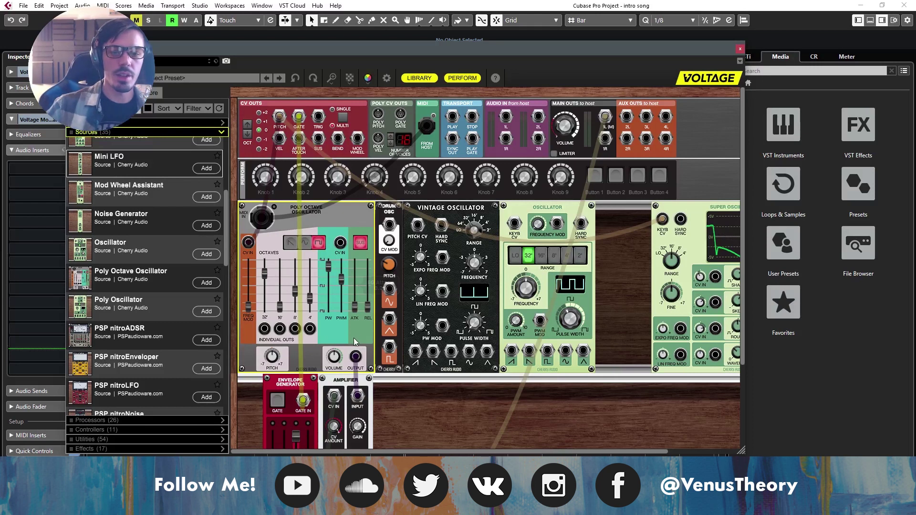
Step: Delete all modules from the cabinet
{"action": "left_click", "coordinate": [717, 434]}
{"action": "left_click_drag", "start_coordinate": [717, 434], "coordinate": [240, 200]}
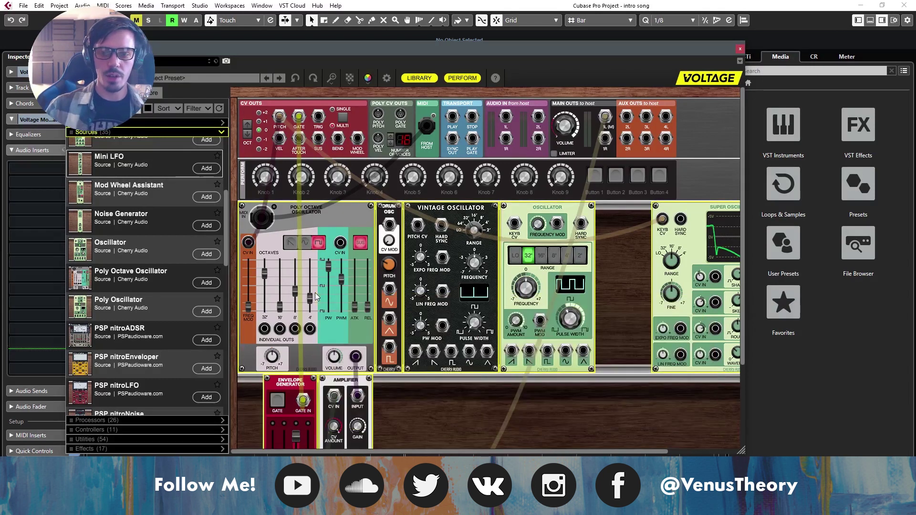
{"action": "key", "text": "Delete"}
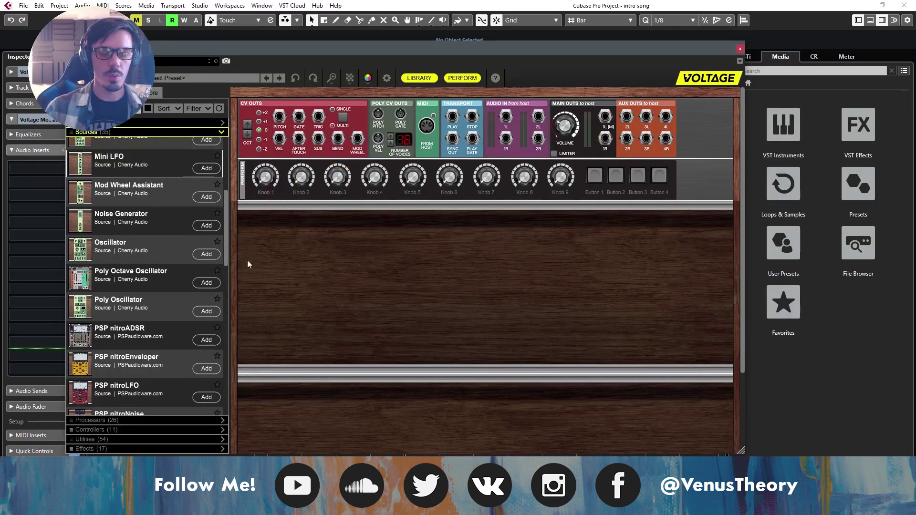
Step: Search the module library for "psp", clear the search, and look through the modules in the Effects category
{"action": "type", "text": "psp"}
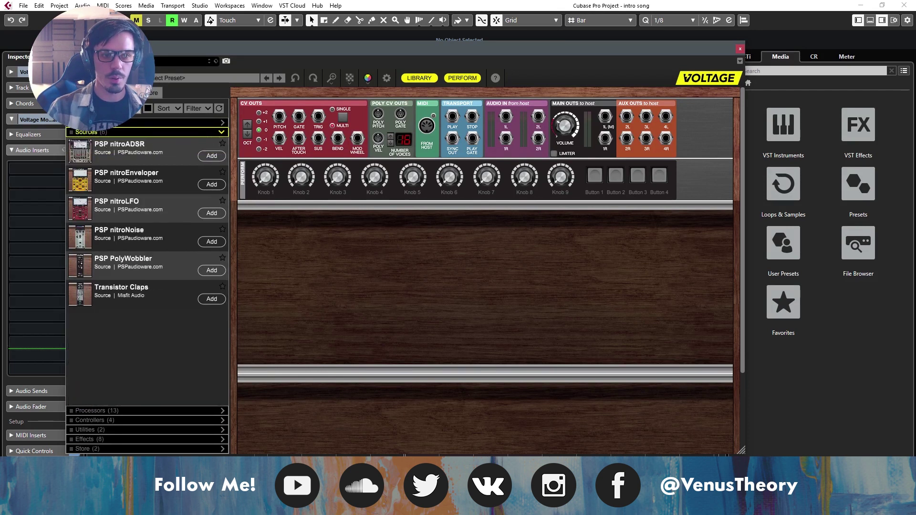
{"action": "left_click", "coordinate": [125, 122]}
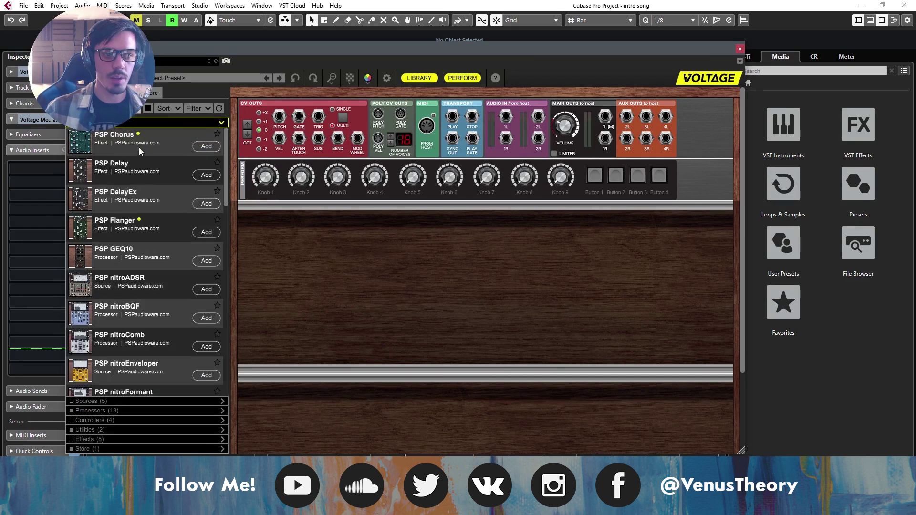
{"action": "left_click", "coordinate": [137, 109]}
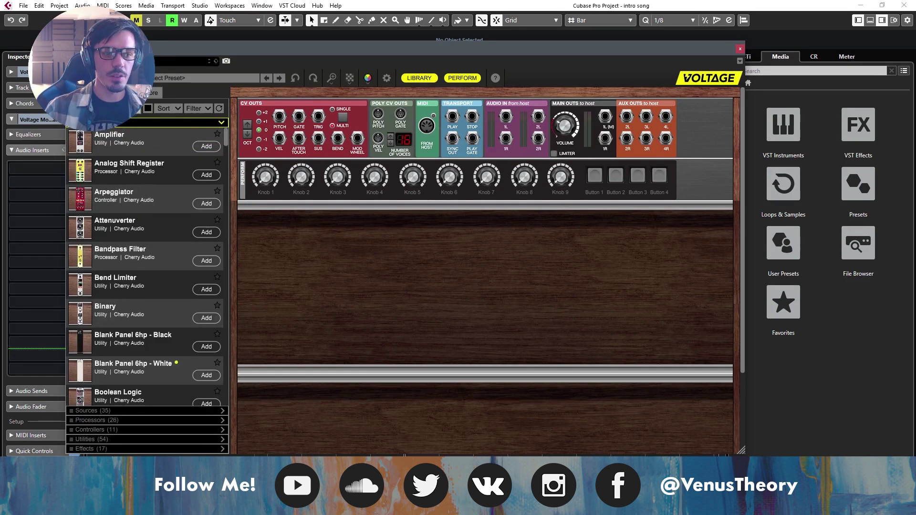
{"action": "left_click", "coordinate": [103, 449]}
{"action": "scroll", "coordinate": [128, 291], "scroll_direction": "down", "scroll_amount": 3}
{"action": "scroll", "coordinate": [127, 284], "scroll_direction": "up", "scroll_amount": 3}
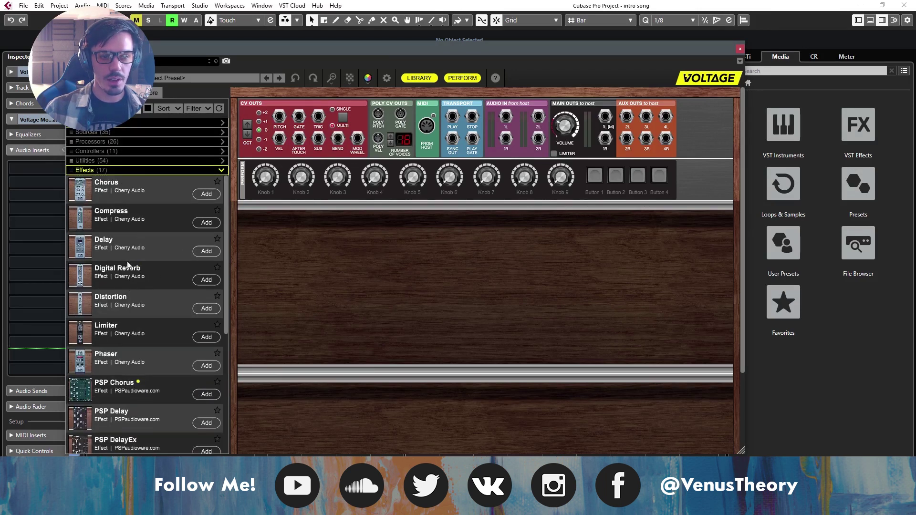
{"action": "scroll", "coordinate": [126, 253], "scroll_direction": "down", "scroll_amount": 5}
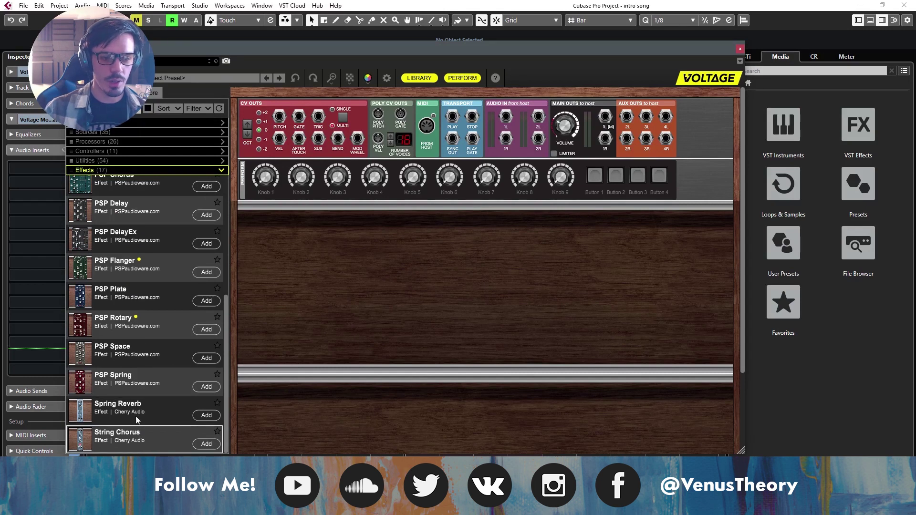
{"action": "scroll", "coordinate": [134, 411], "scroll_direction": "up", "scroll_amount": 4}
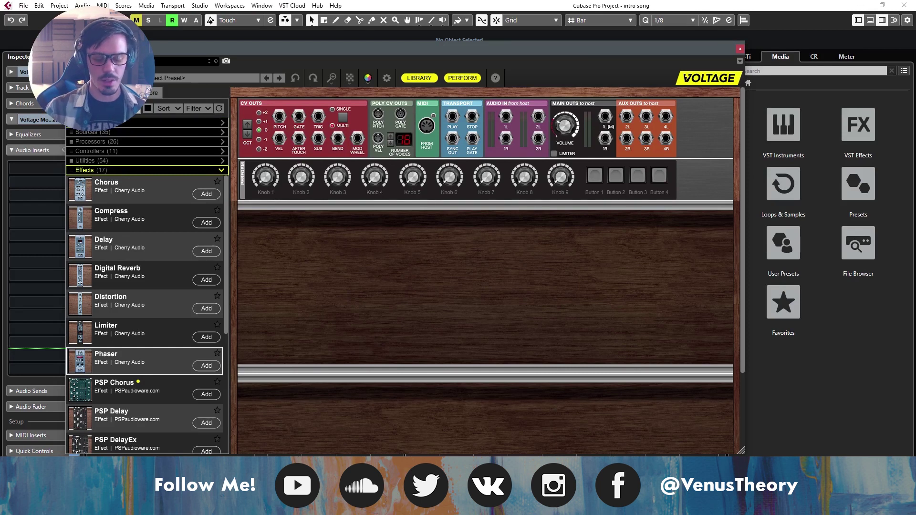
Step: Add an Amplifier and an Envelope Generator, patching the gate output to the envelope's gate input and its output to the Amplifier's CV input
{"action": "type", "text": "amp"}
{"action": "left_click_drag", "start_coordinate": [109, 141], "coordinate": [253, 283]}
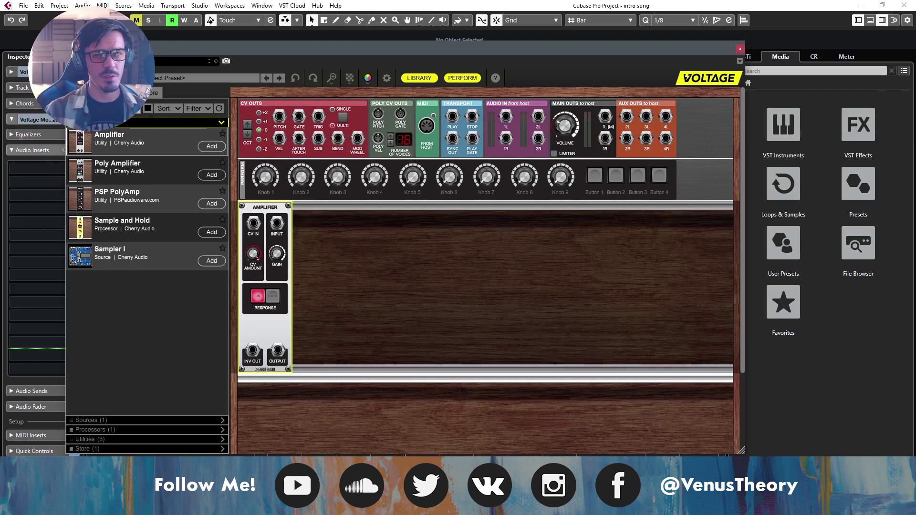
{"action": "type", "text": "env"}
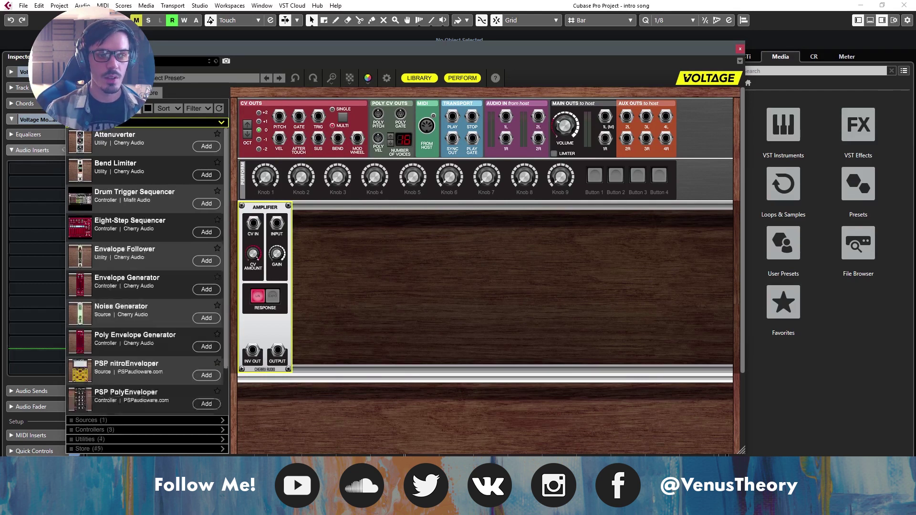
{"action": "left_click_drag", "start_coordinate": [119, 164], "coordinate": [299, 117]}
{"action": "left_click_drag", "start_coordinate": [308, 223], "coordinate": [278, 349]}
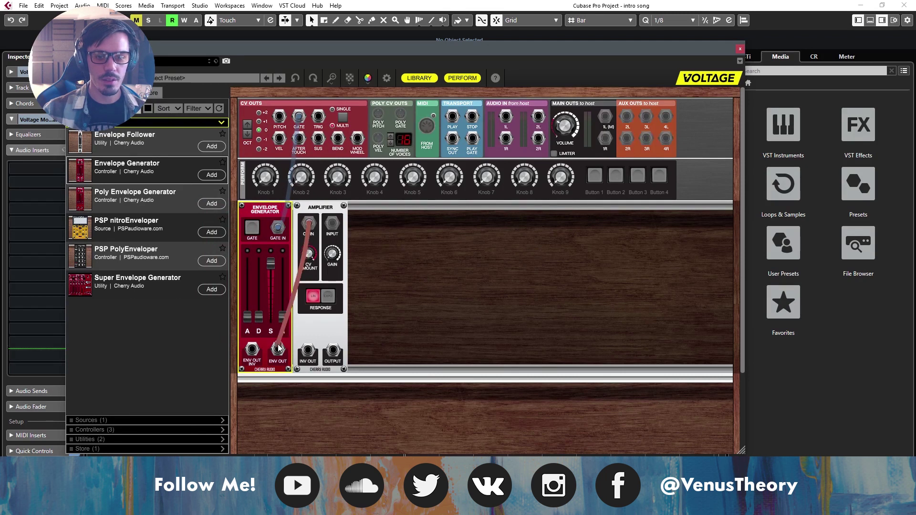
Step: Add three Vintage Oscillators ahead of the Envelope Generator
{"action": "type", "text": "vin"}
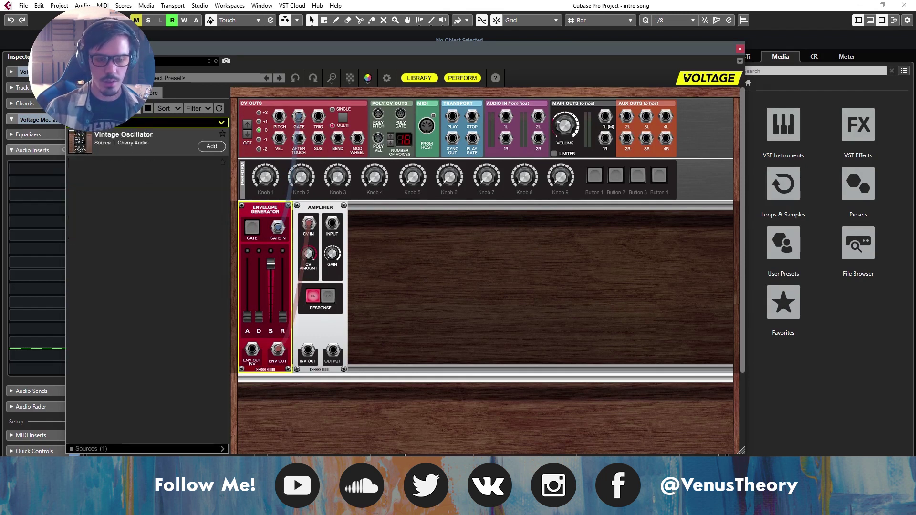
{"action": "left_click_drag", "start_coordinate": [119, 141], "coordinate": [381, 210]}
{"action": "left_click_drag", "start_coordinate": [151, 150], "coordinate": [296, 200]}
{"action": "left_click_drag", "start_coordinate": [349, 225], "coordinate": [279, 117]}
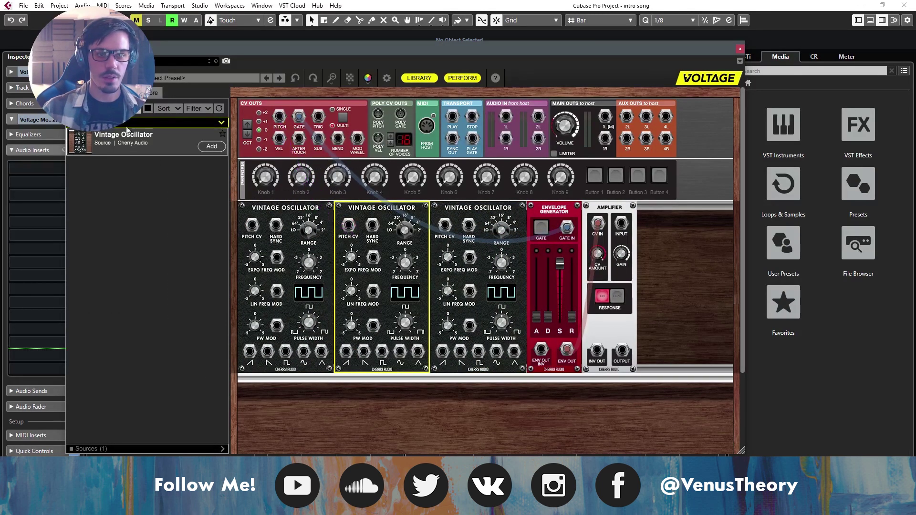
Step: Add a Glide module before the oscillators, feed it the pitch CV, and patch its output to the oscillators' pitch CV inputs
{"action": "type", "text": "glide"}
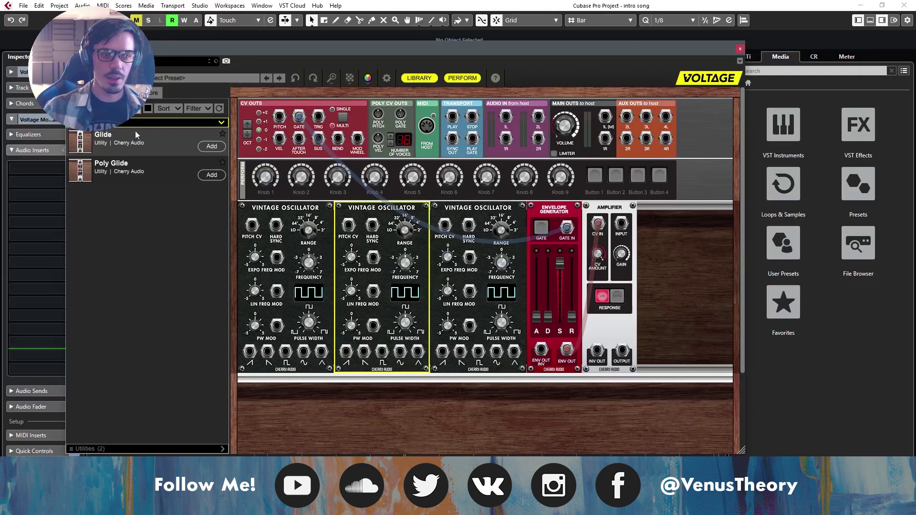
{"action": "left_click_drag", "start_coordinate": [137, 135], "coordinate": [258, 351]}
{"action": "left_click_drag", "start_coordinate": [390, 226], "coordinate": [258, 351]}
Step: Patch the first sawtooth output of each Vintage Oscillator to the Amplifier's input
{"action": "left_click_drag", "start_coordinate": [486, 224], "coordinate": [662, 222]}
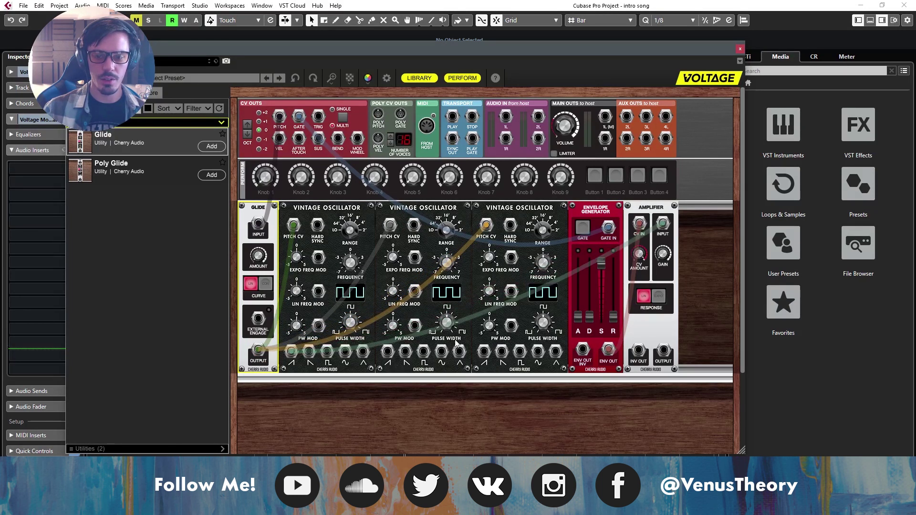
{"action": "left_click_drag", "start_coordinate": [388, 351], "coordinate": [663, 223]}
{"action": "left_click_drag", "start_coordinate": [499, 353], "coordinate": [662, 223]}
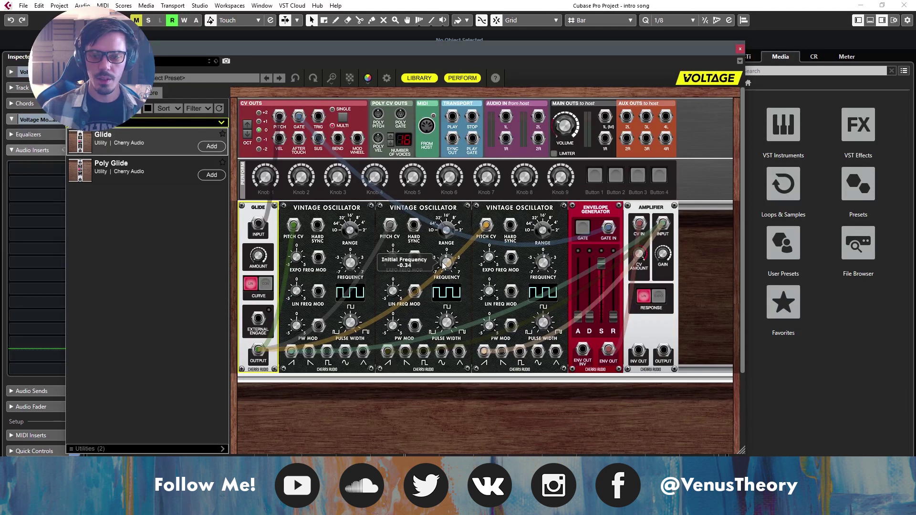
Step: Patch the Amplifier's output to main output 1L (M)
{"action": "left_click_drag", "start_coordinate": [664, 351], "coordinate": [605, 118]}
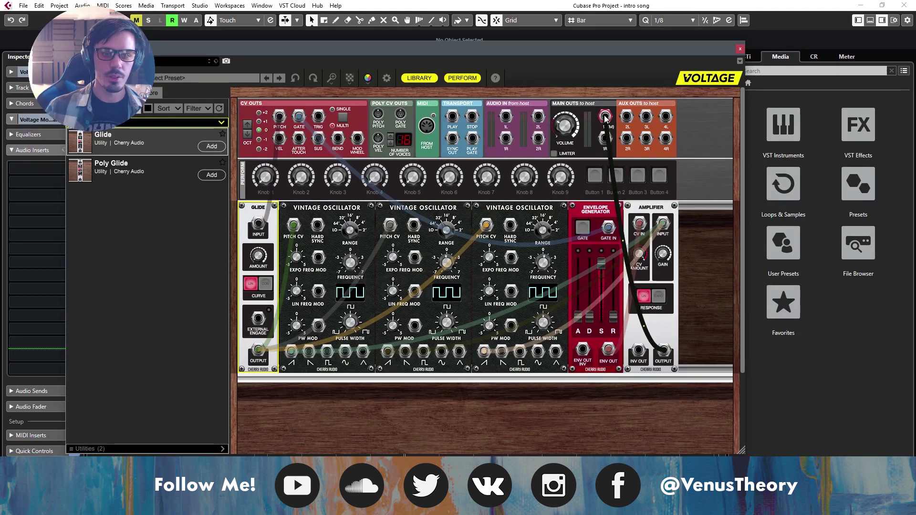
Step: Search the module library for "psp" and add a PSP Chorus after the Amplifier
{"action": "left_click", "coordinate": [137, 108]}
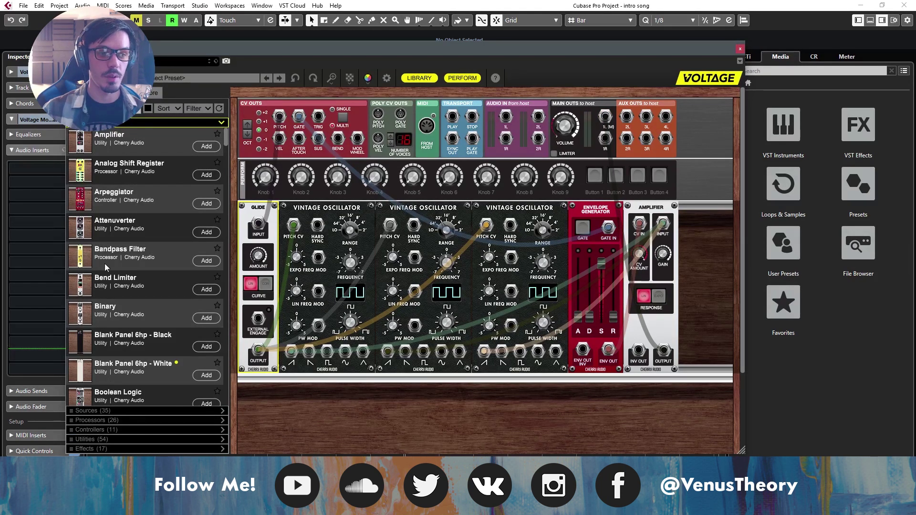
{"action": "type", "text": "psp"}
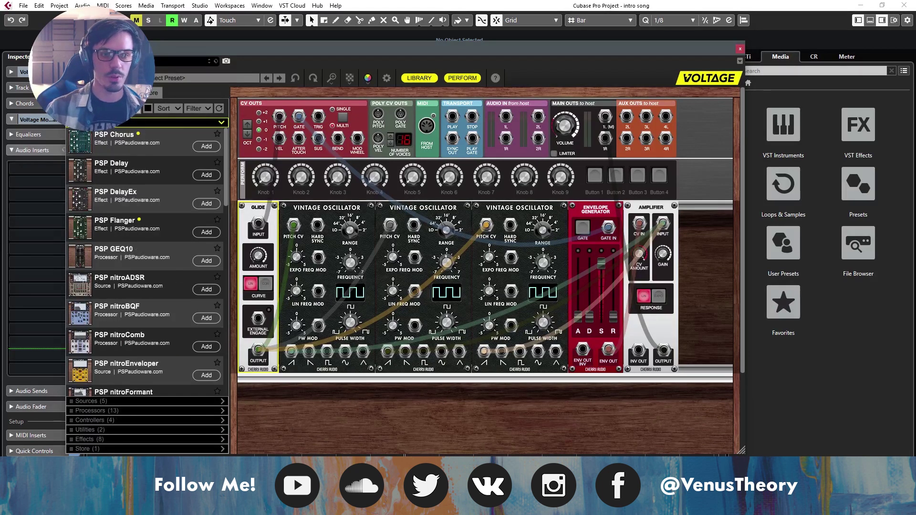
{"action": "left_click_drag", "start_coordinate": [121, 149], "coordinate": [654, 232]}
{"action": "scroll", "coordinate": [601, 447], "scroll_direction": "down", "scroll_amount": 3}
{"action": "left_click_drag", "start_coordinate": [632, 451], "coordinate": [720, 451]}
{"action": "scroll", "coordinate": [688, 406], "scroll_direction": "up", "scroll_amount": 3}
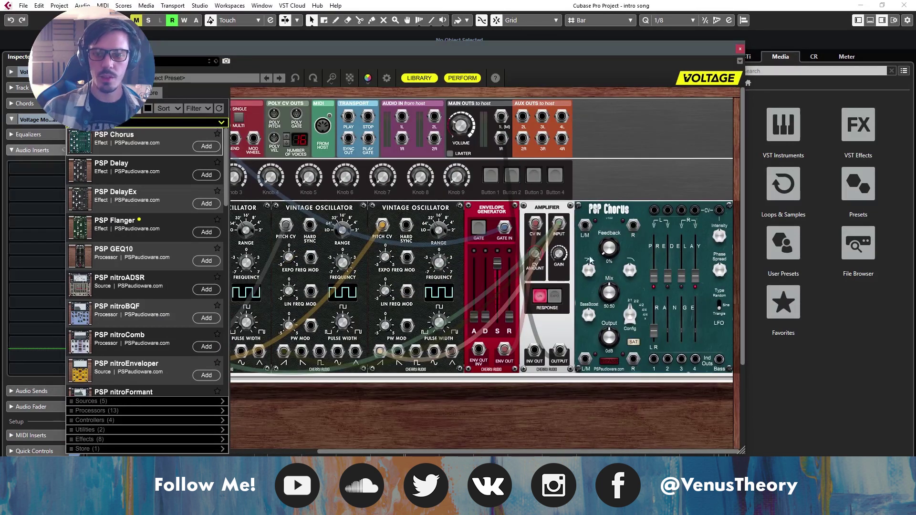
Step: Patch the Amplifier's output to both PSP Chorus inputs and the Chorus outputs to main outputs 1L (M) and 1R
{"action": "left_click_drag", "start_coordinate": [559, 351], "coordinate": [568, 372]}
{"action": "mouse_move", "coordinate": [560, 350]}
{"action": "left_mouse_down"}
{"action": "mouse_move", "coordinate": [584, 234]}
{"action": "mouse_move", "coordinate": [605, 291]}
{"action": "mouse_move", "coordinate": [559, 352]}
{"action": "left_mouse_up"}
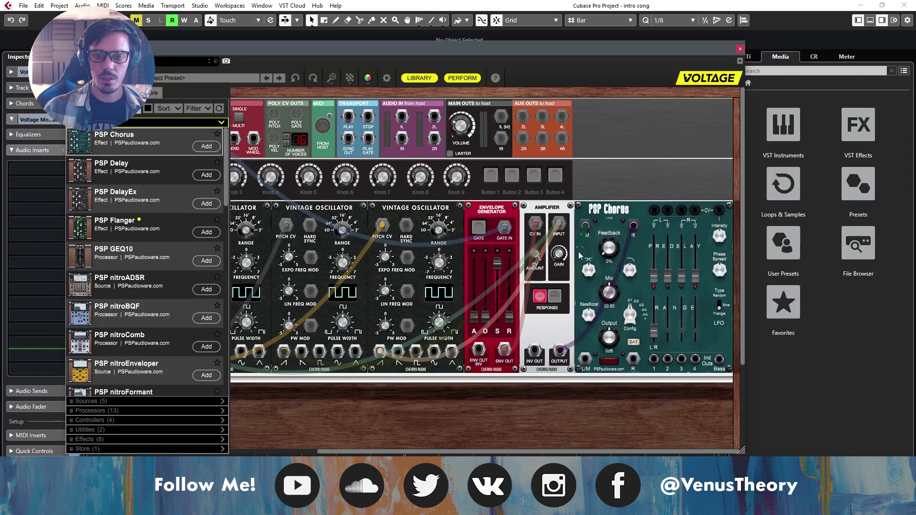
{"action": "left_click_drag", "start_coordinate": [586, 227], "coordinate": [560, 351]}
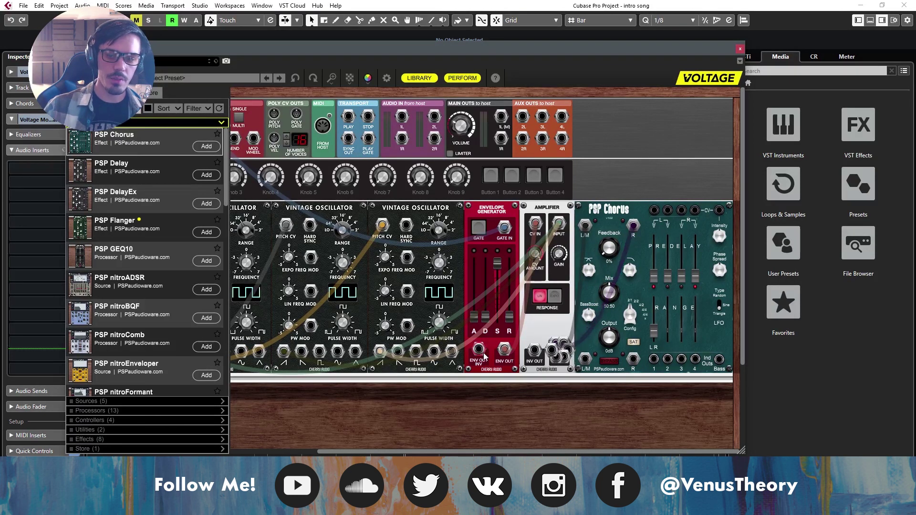
{"action": "left_click_drag", "start_coordinate": [481, 356], "coordinate": [481, 356]}
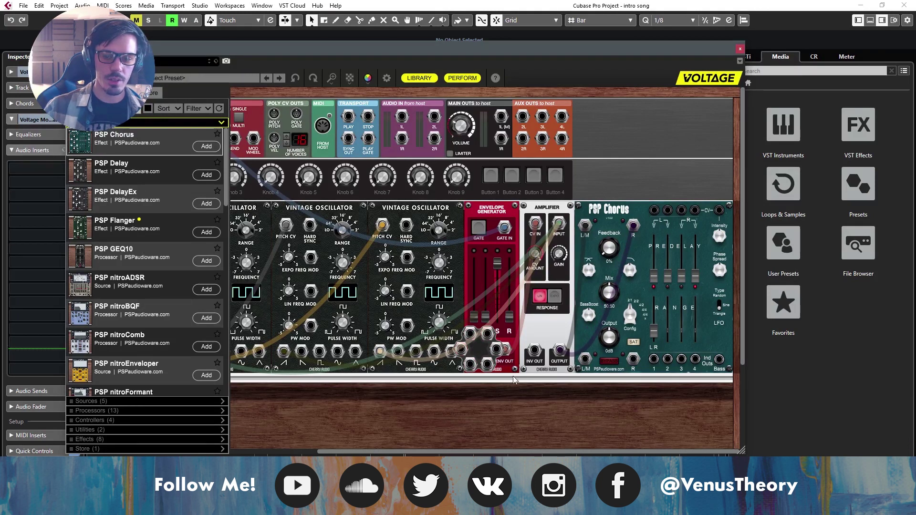
{"action": "left_click_drag", "start_coordinate": [509, 374], "coordinate": [516, 379]}
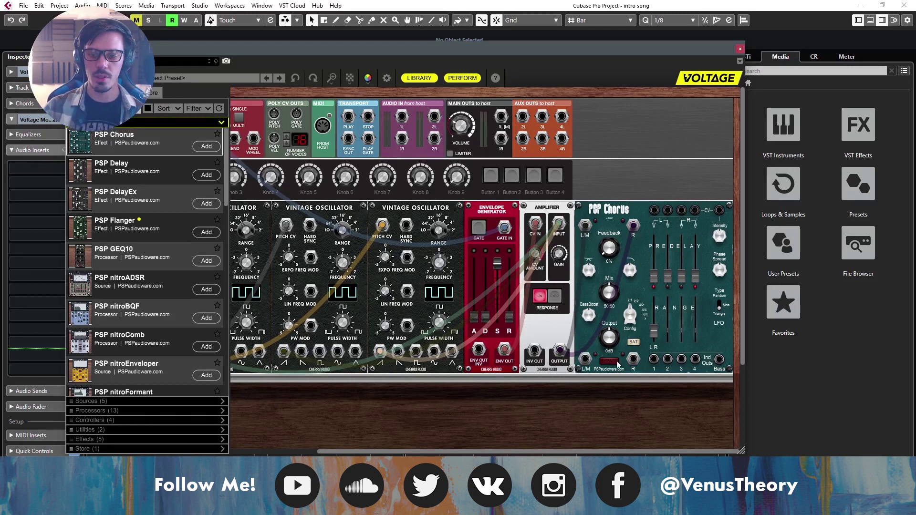
{"action": "left_click_drag", "start_coordinate": [586, 359], "coordinate": [501, 117]}
{"action": "left_click_drag", "start_coordinate": [634, 360], "coordinate": [509, 181]}
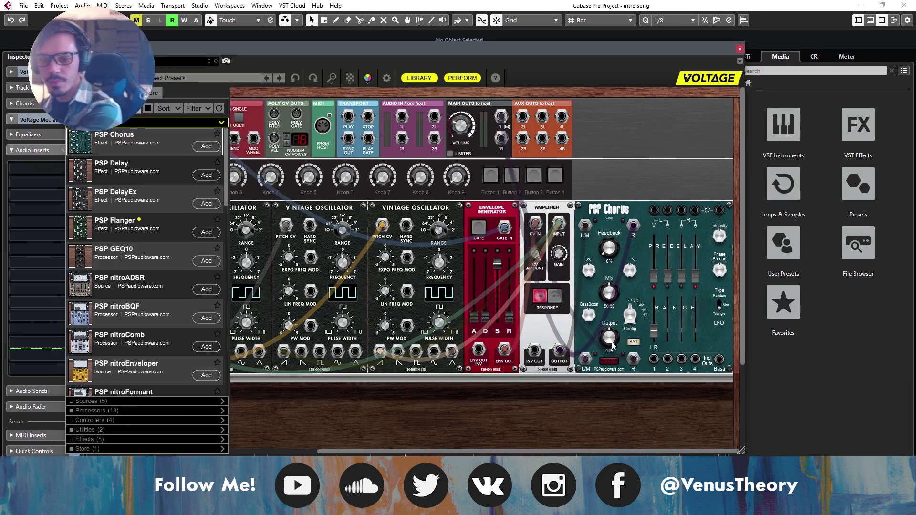
Step: Vary the PSP Chorus dry/wet mix, raise its feedback to 44%, and adjust its low-pass filter while playing
{"action": "left_click_drag", "start_coordinate": [606, 295], "coordinate": [628, 403]}
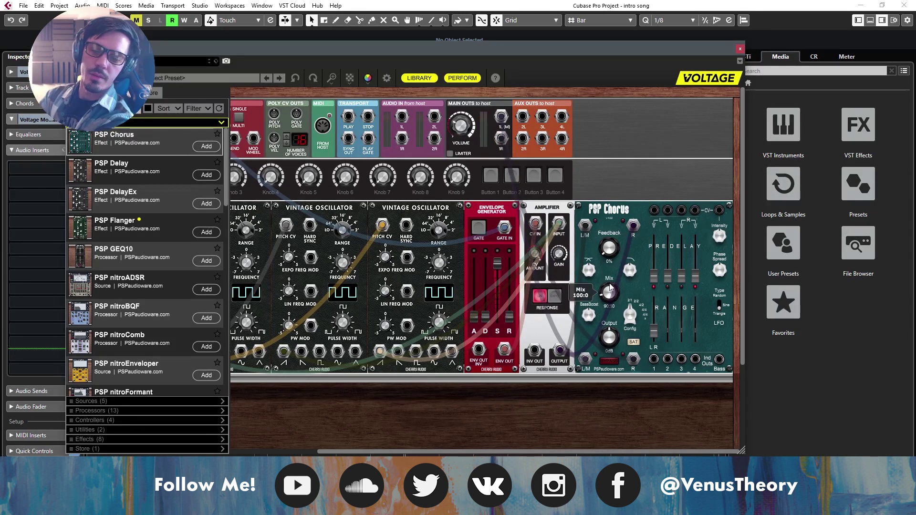
{"action": "left_click_drag", "start_coordinate": [614, 297], "coordinate": [603, 243]}
{"action": "left_click_drag", "start_coordinate": [592, 181], "coordinate": [598, 236]}
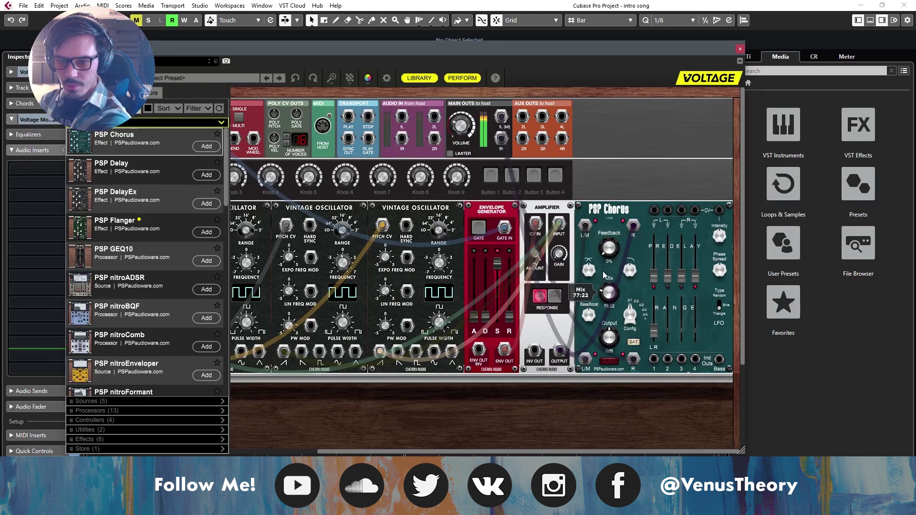
{"action": "left_click_drag", "start_coordinate": [607, 291], "coordinate": [607, 230]}
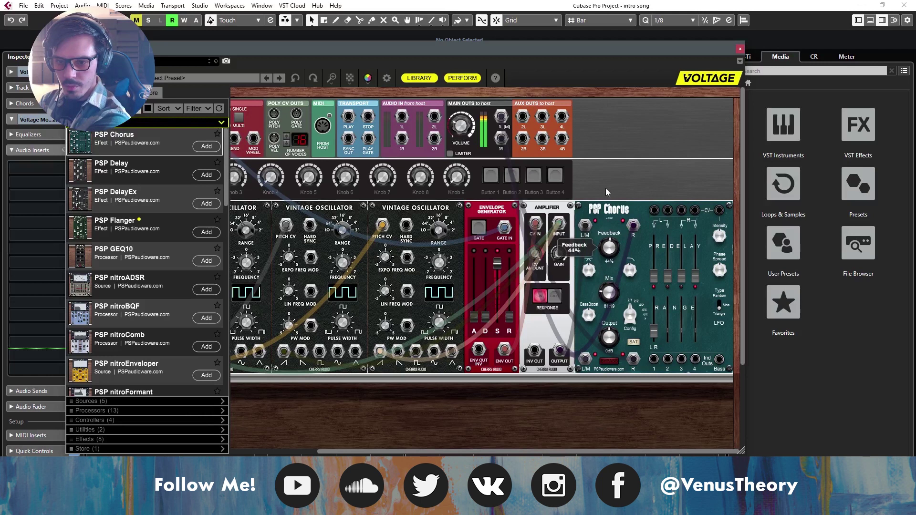
{"action": "mouse_move", "coordinate": [631, 263]}
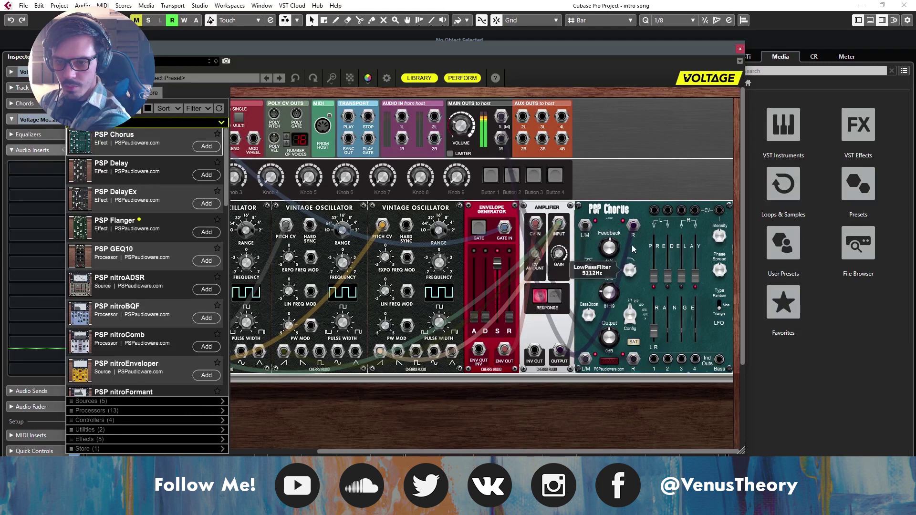
{"action": "left_click_drag", "start_coordinate": [635, 214], "coordinate": [633, 210]}
{"action": "left_click_drag", "start_coordinate": [615, 290], "coordinate": [613, 272]}
{"action": "left_click_drag", "start_coordinate": [611, 336], "coordinate": [612, 329]}
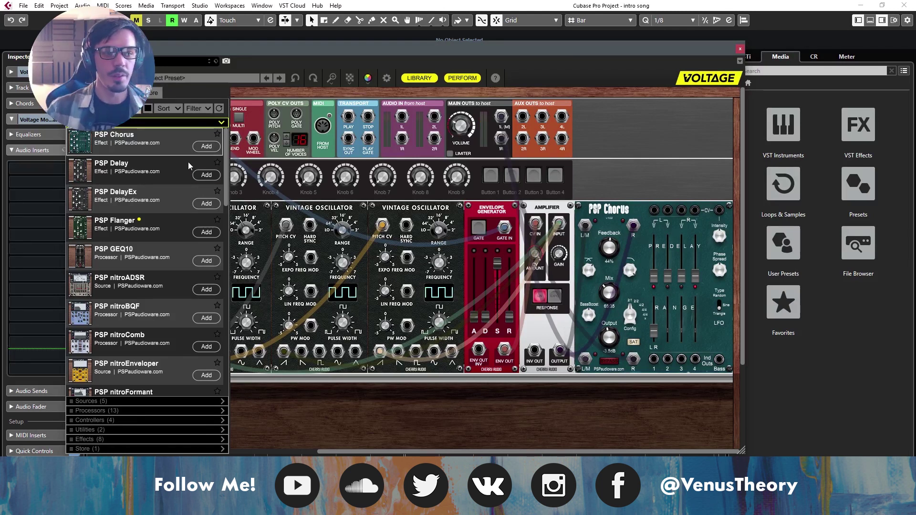
Step: Replace the PSP Chorus with a PSP Flanger, patched from the Amplifier's output into main outputs 1L (M) and 1R
{"action": "double_click", "coordinate": [149, 226]}
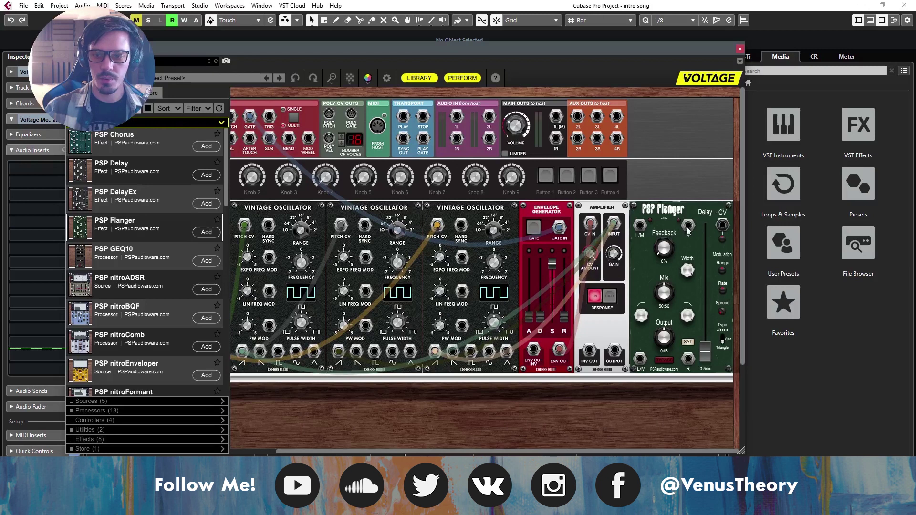
{"action": "left_click_drag", "start_coordinate": [640, 226], "coordinate": [615, 351]}
{"action": "left_click_drag", "start_coordinate": [689, 226], "coordinate": [556, 117]}
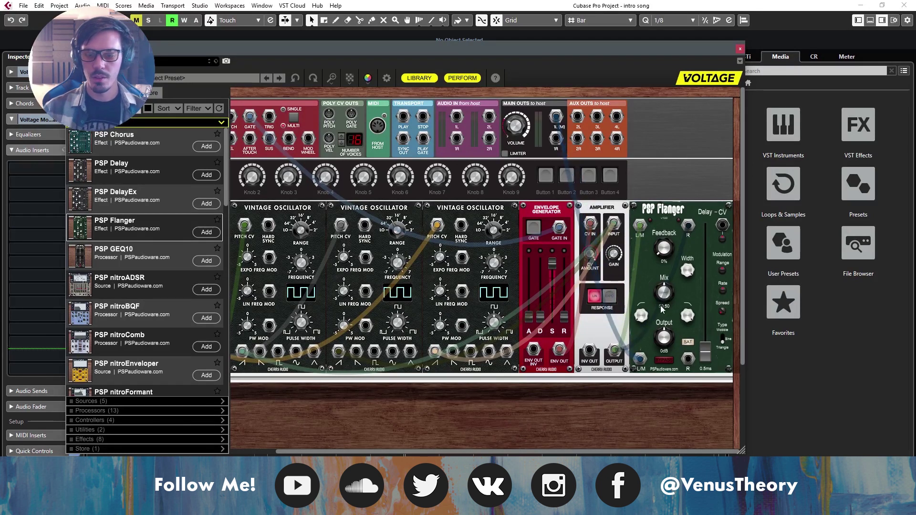
{"action": "left_click_drag", "start_coordinate": [688, 359], "coordinate": [556, 138]}
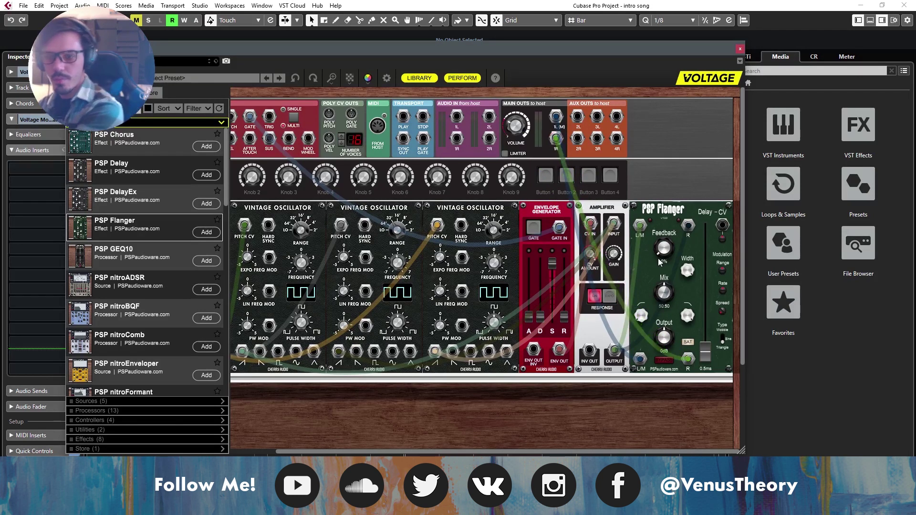
Step: Set the PSP Flanger's mix to 0:100 and delay time to 12.1 ms, and raise its feedback
{"action": "left_click_drag", "start_coordinate": [666, 299], "coordinate": [657, 296]}
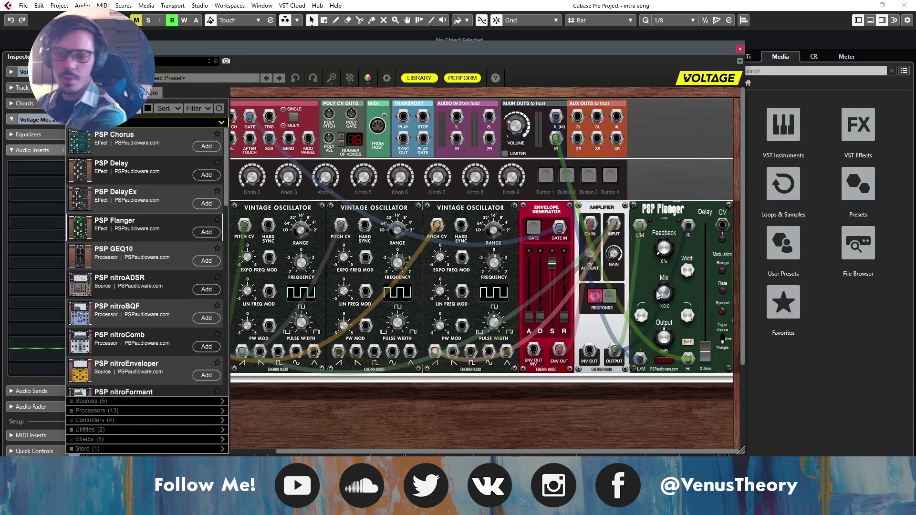
{"action": "mouse_move", "coordinate": [657, 290]}
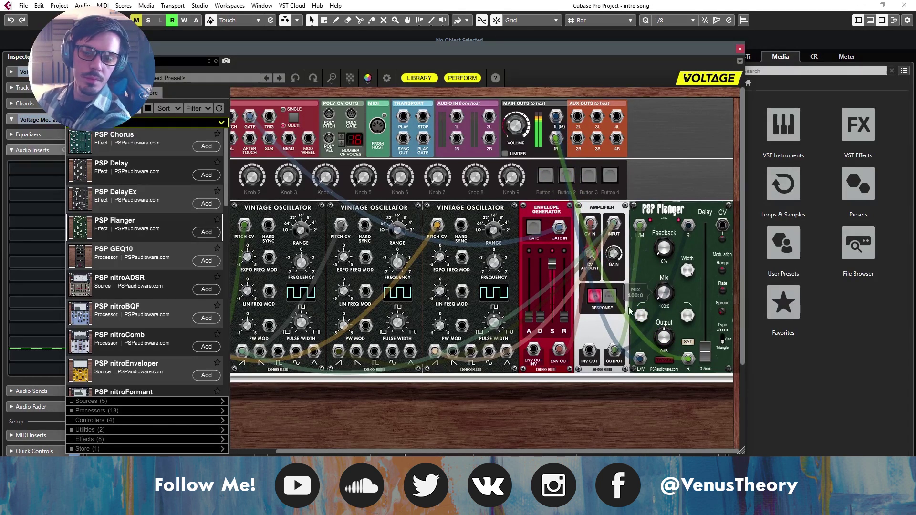
{"action": "left_click_drag", "start_coordinate": [667, 299], "coordinate": [657, 285]}
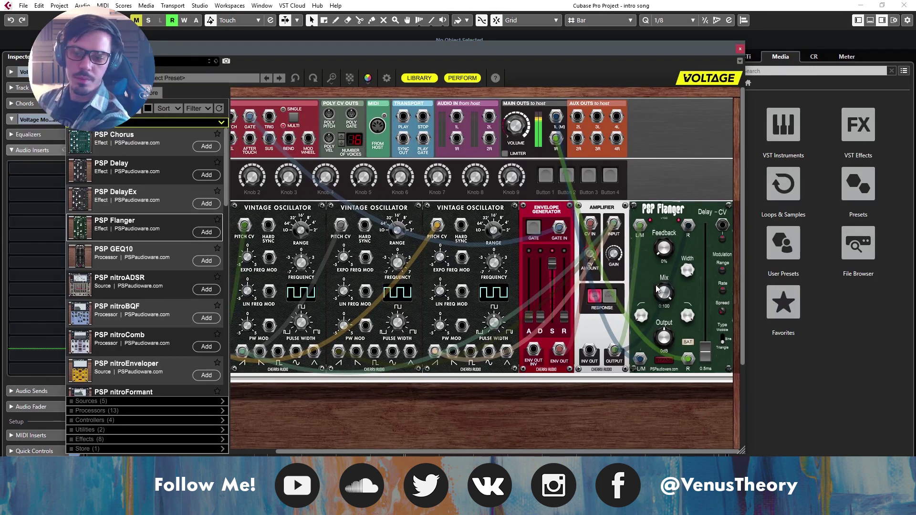
{"action": "left_click_drag", "start_coordinate": [666, 246], "coordinate": [667, 222]}
{"action": "left_click_drag", "start_coordinate": [705, 356], "coordinate": [707, 273]}
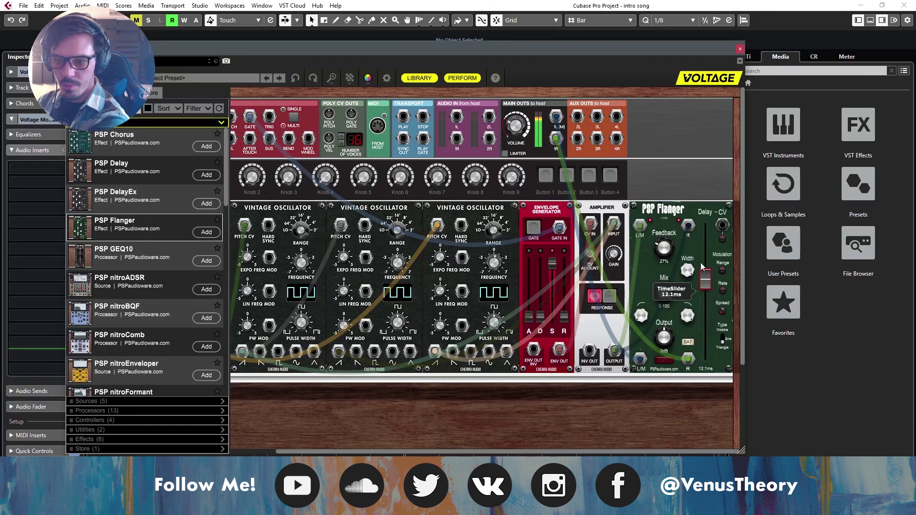
{"action": "left_click_drag", "start_coordinate": [662, 249], "coordinate": [658, 207]}
{"action": "left_click_drag", "start_coordinate": [666, 247], "coordinate": [666, 232]}
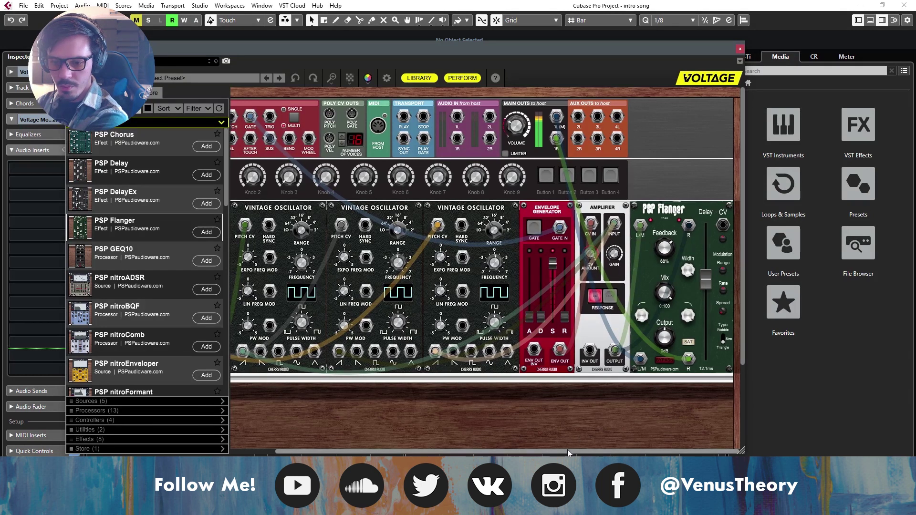
Step: Delete the PSP Flanger and add a PSP nitroBQF after the Amplifier instead
{"action": "left_click_drag", "start_coordinate": [568, 449], "coordinate": [523, 450]}
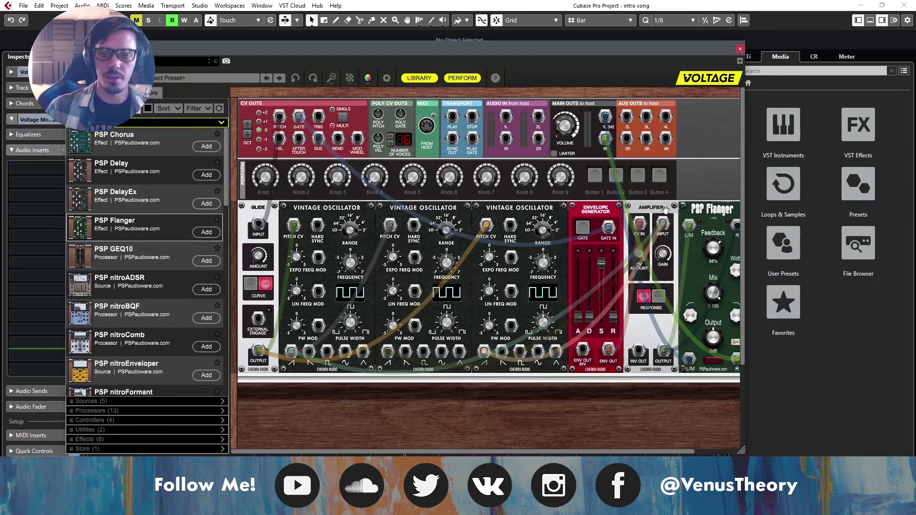
{"action": "left_click", "coordinate": [696, 206]}
{"action": "key", "text": "Delete"}
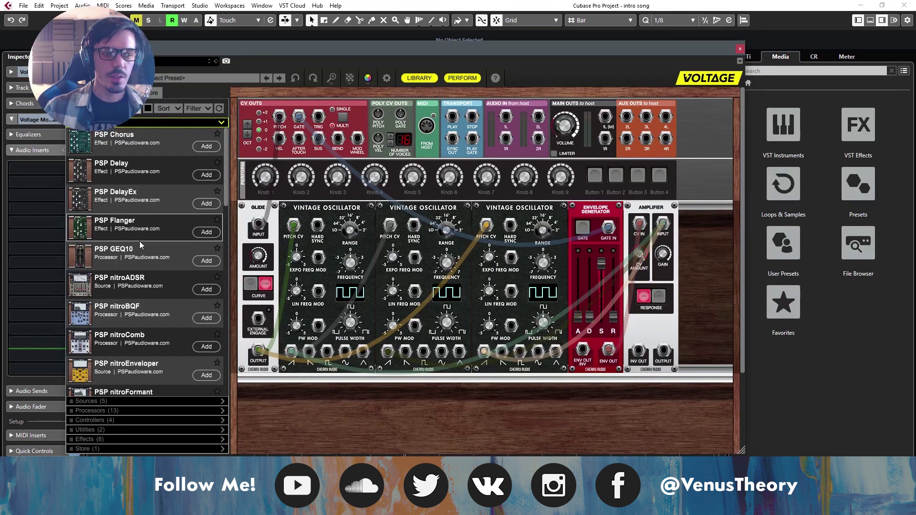
{"action": "scroll", "coordinate": [140, 241], "scroll_direction": "down", "scroll_amount": 3}
{"action": "left_click_drag", "start_coordinate": [131, 219], "coordinate": [670, 241]}
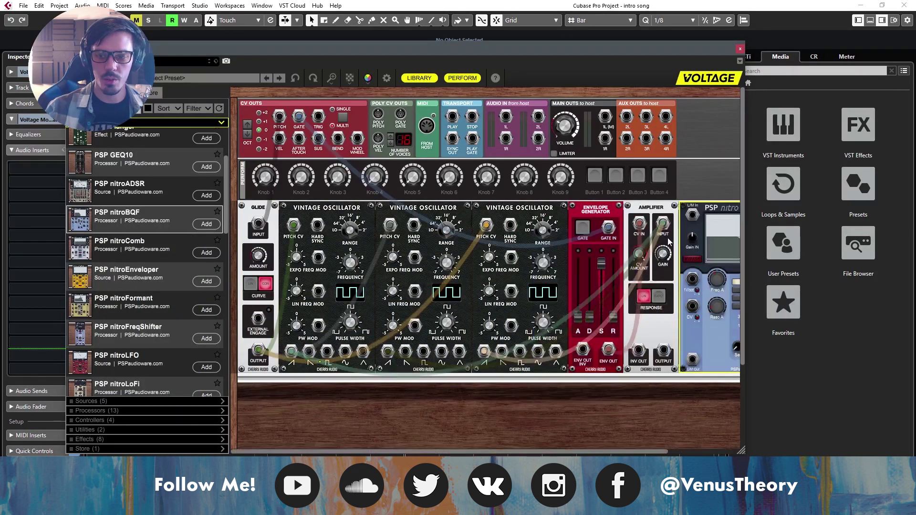
{"action": "left_click_drag", "start_coordinate": [603, 452], "coordinate": [710, 445]}
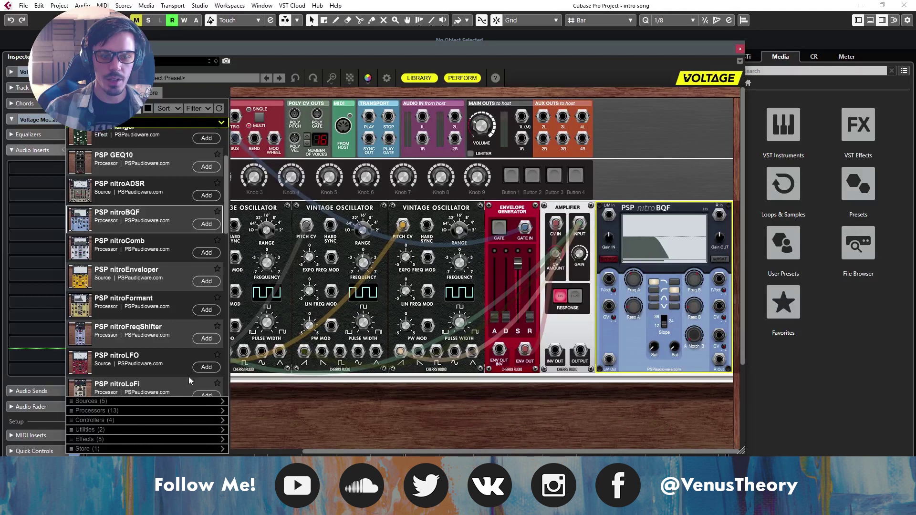
Step: Browse the remaining PSP modules, and patch the Amplifier's output to both left and right inputs of the PSP nitroBQF
{"action": "scroll", "coordinate": [123, 245], "scroll_direction": "down", "scroll_amount": 9}
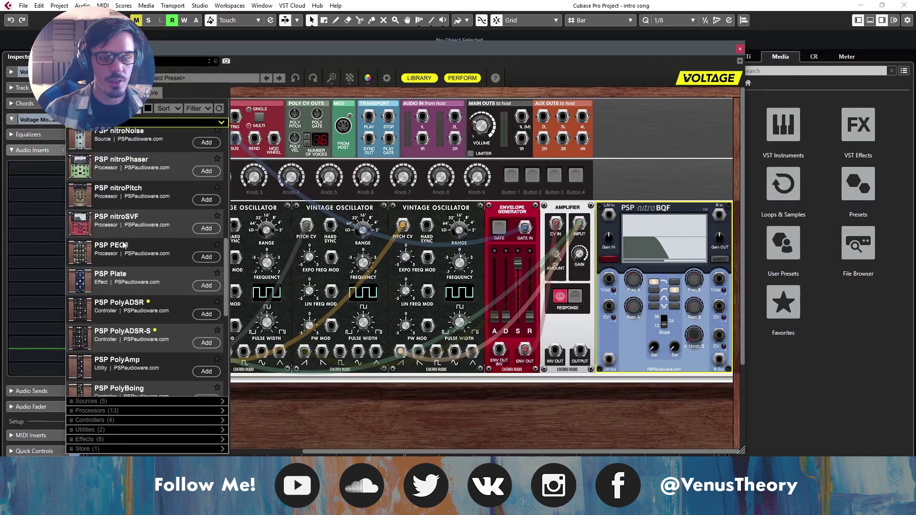
{"action": "scroll", "coordinate": [127, 224], "scroll_direction": "up", "scroll_amount": 3}
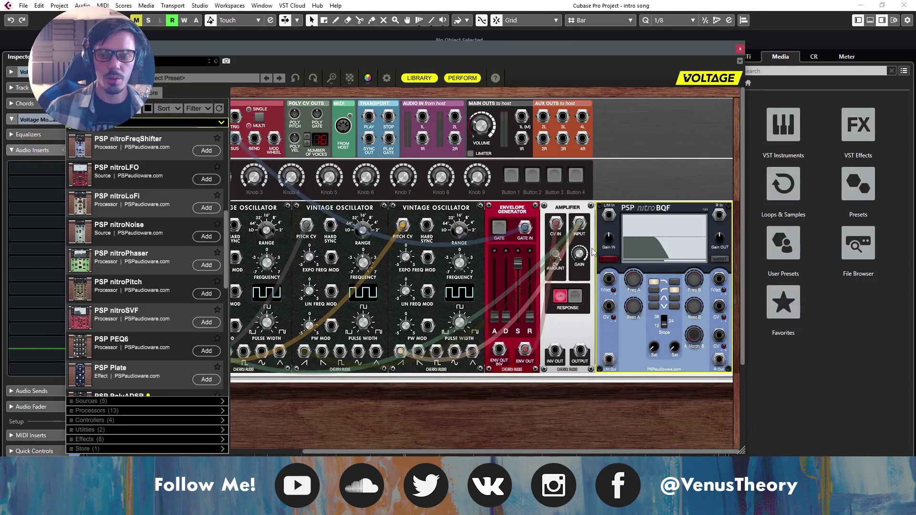
{"action": "left_click_drag", "start_coordinate": [610, 216], "coordinate": [581, 351]}
{"action": "left_click_drag", "start_coordinate": [719, 215], "coordinate": [582, 352]}
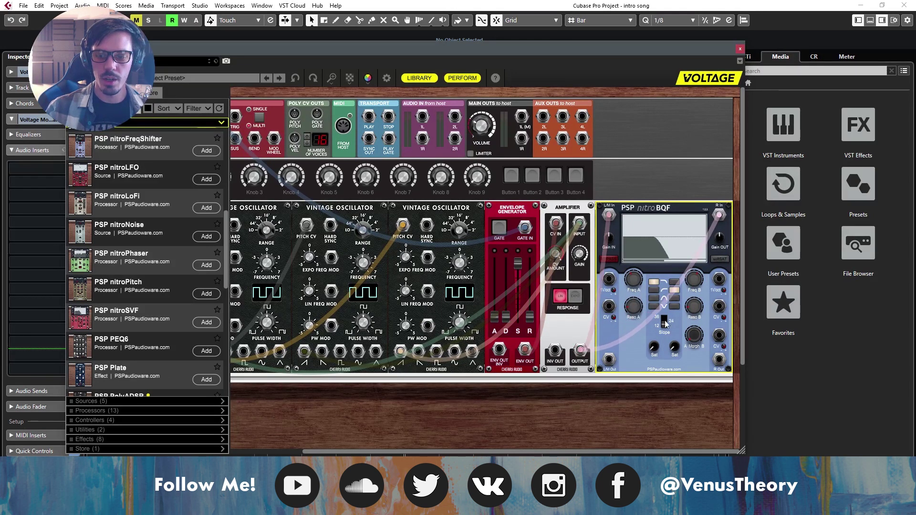
Step: Sweep the PSP nitroBQF's filter morphing, switch Filter B's type, and set Filter A's cutoff to about 507 Hz
{"action": "left_click_drag", "start_coordinate": [691, 326], "coordinate": [707, 221]}
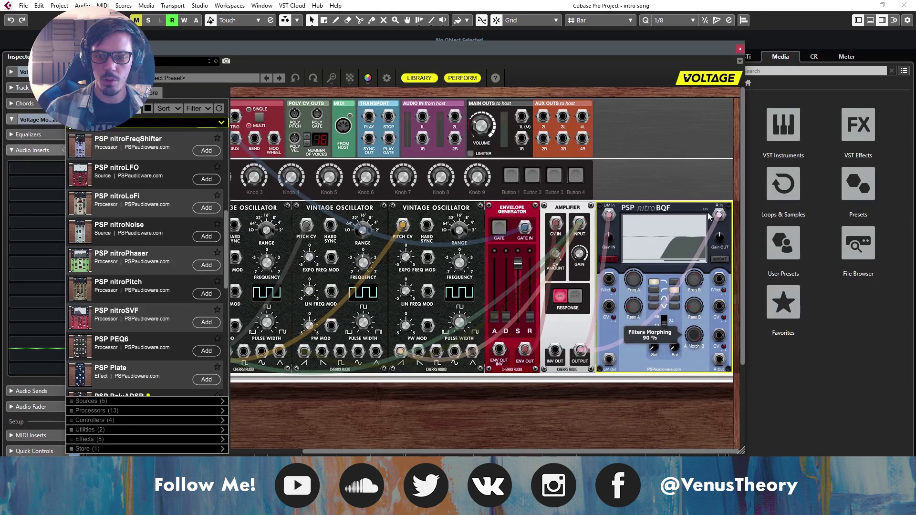
{"action": "left_click", "coordinate": [673, 298]}
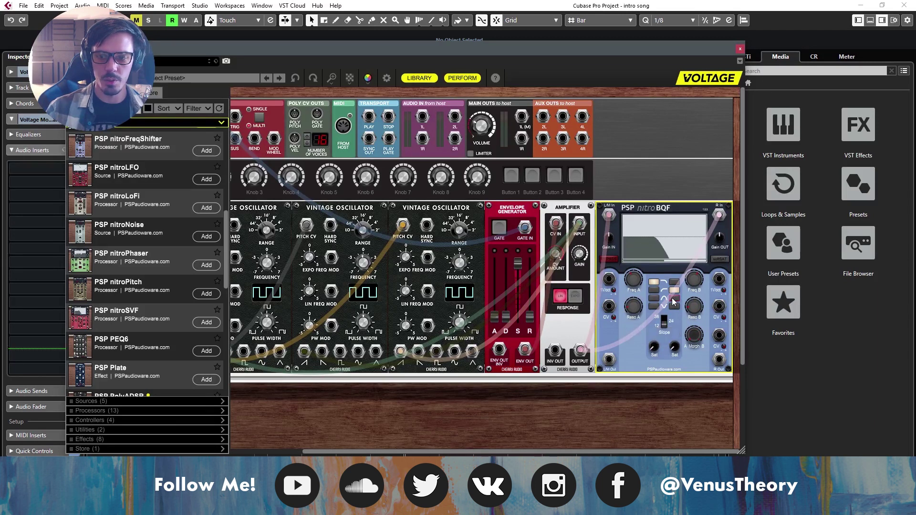
{"action": "left_click_drag", "start_coordinate": [696, 341], "coordinate": [694, 197]}
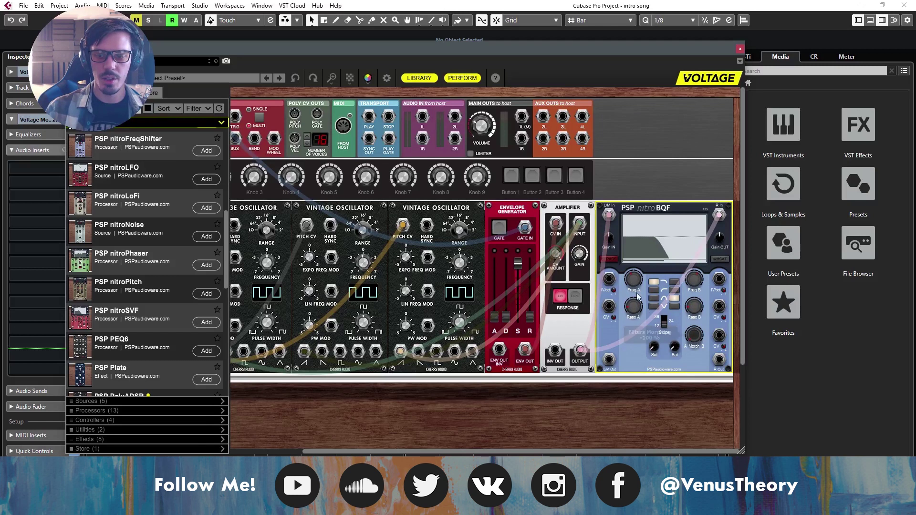
{"action": "mouse_move", "coordinate": [634, 282]}
{"action": "left_click_drag", "start_coordinate": [633, 282], "coordinate": [635, 280]}
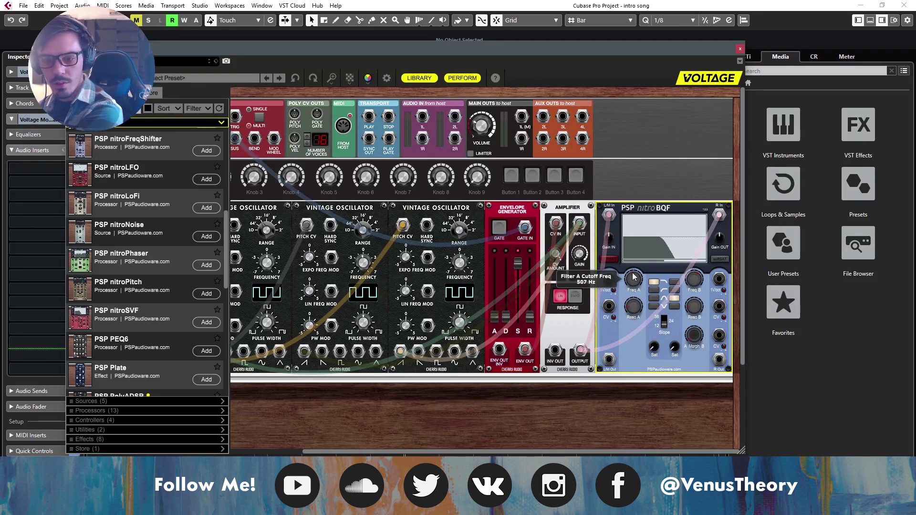
Step: Patch the PSP nitroBQF's left and right outputs to main outputs 1L (M) and 1R
{"action": "left_click_drag", "start_coordinate": [609, 359], "coordinate": [525, 111]}
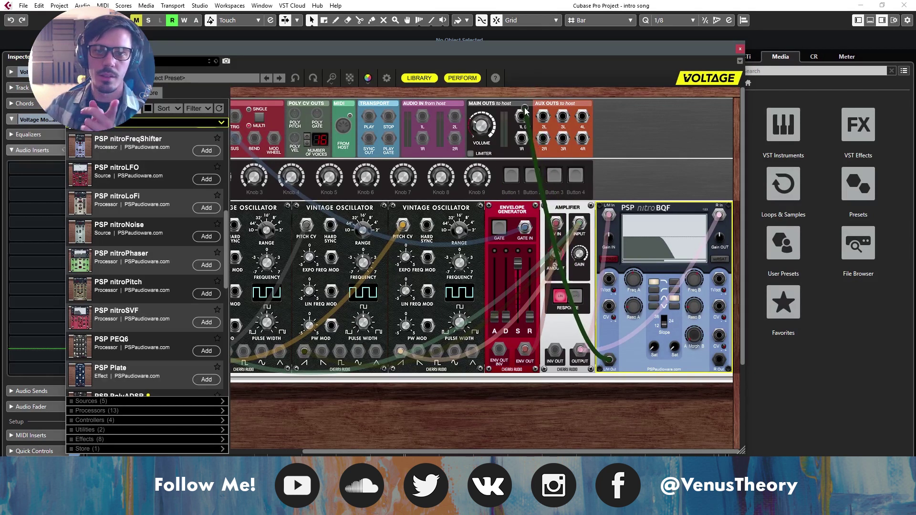
{"action": "left_click_drag", "start_coordinate": [720, 359], "coordinate": [522, 143]}
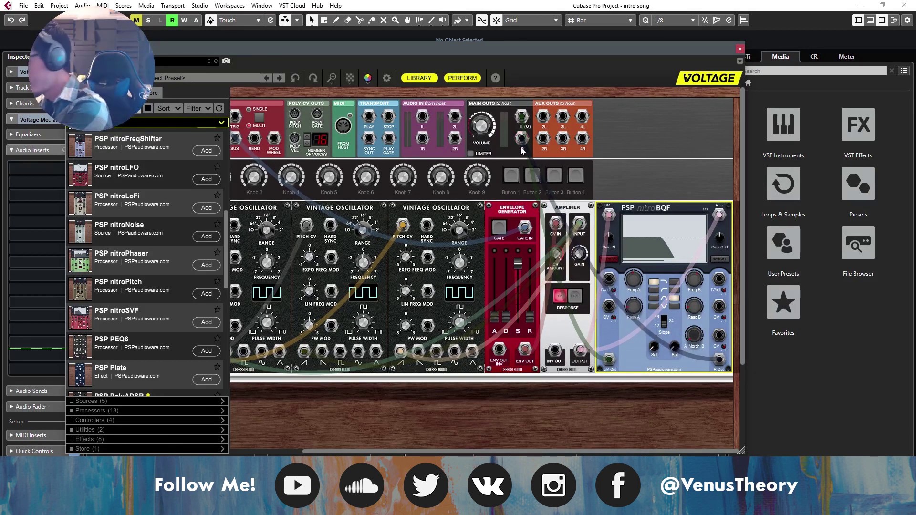
Step: Sweep the PSP nitroBQF's Freq A, Freq B and A Morph B settings to reshape the filter response
{"action": "mouse_move", "coordinate": [634, 282]}
{"action": "left_mouse_down"}
{"action": "mouse_move", "coordinate": [650, 315]}
{"action": "mouse_move", "coordinate": [648, 270]}
{"action": "left_mouse_up"}
{"action": "left_click_drag", "start_coordinate": [691, 333], "coordinate": [698, 225]}
{"action": "left_click_drag", "start_coordinate": [696, 283], "coordinate": [703, 380]}
{"action": "left_click_drag", "start_coordinate": [694, 336], "coordinate": [694, 341]}
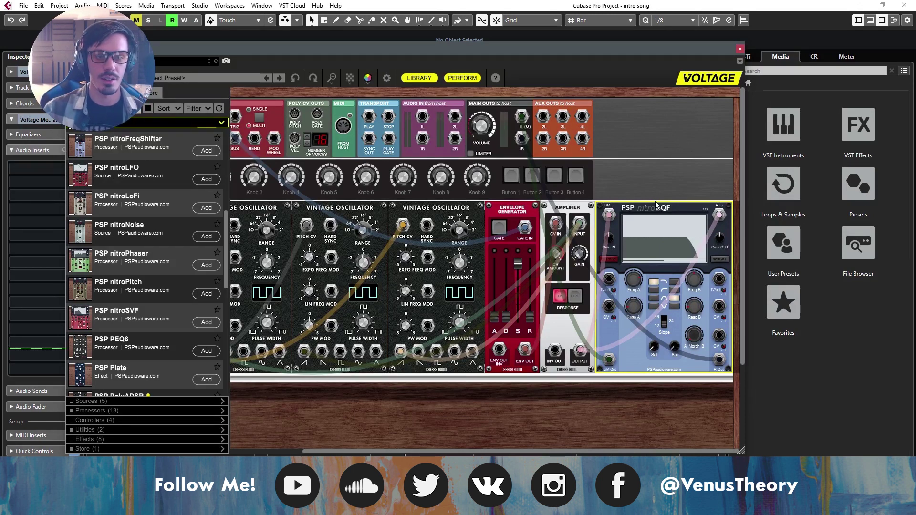
Step: Delete the PSP nitroBQF and add a PSP nitroPhaser after the Amplifier instead
{"action": "key", "text": "Delete"}
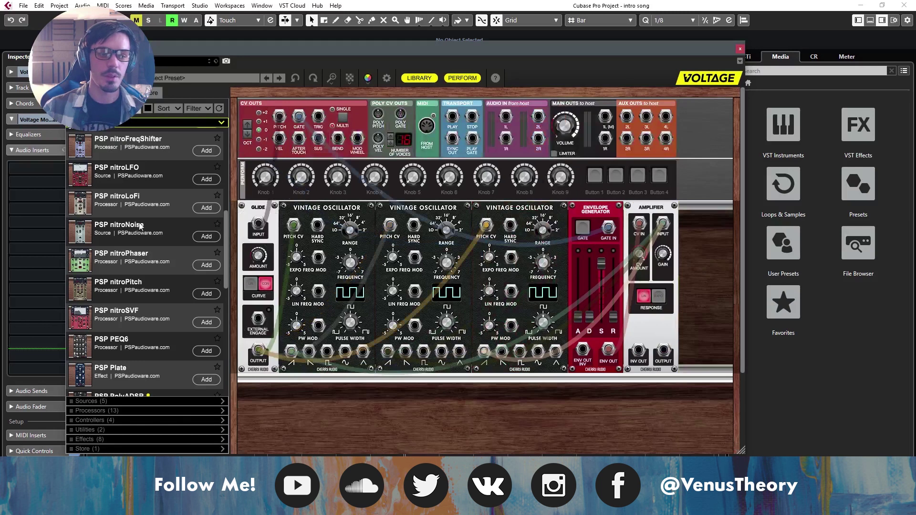
{"action": "left_click_drag", "start_coordinate": [142, 257], "coordinate": [701, 255]}
{"action": "scroll", "coordinate": [190, 226], "scroll_direction": "up", "scroll_amount": 6}
{"action": "scroll", "coordinate": [190, 225], "scroll_direction": "down", "scroll_amount": 2}
{"action": "scroll", "coordinate": [190, 225], "scroll_direction": "down", "scroll_amount": 6}
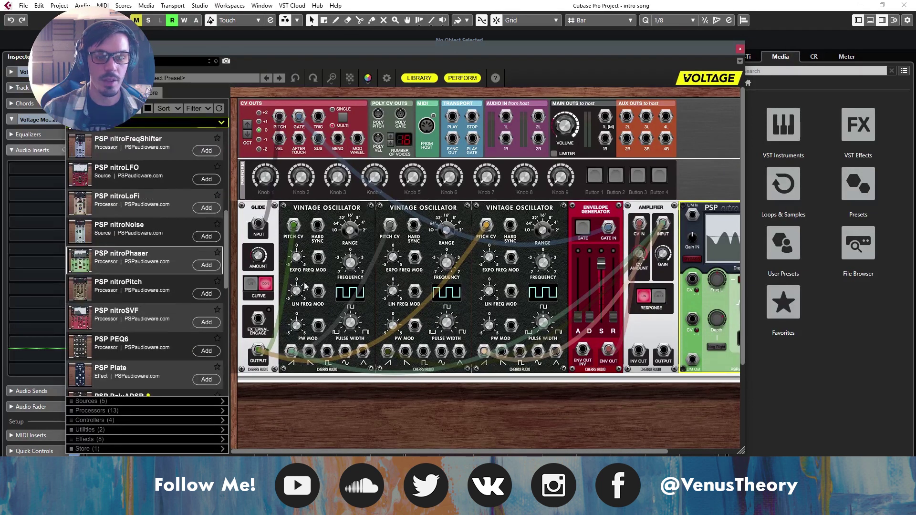
Step: Patch the PSP nitroPhaser between the Amplifier's output and main output 1L (M), and sweep its left filter frequency
{"action": "left_click_drag", "start_coordinate": [664, 352], "coordinate": [692, 215]}
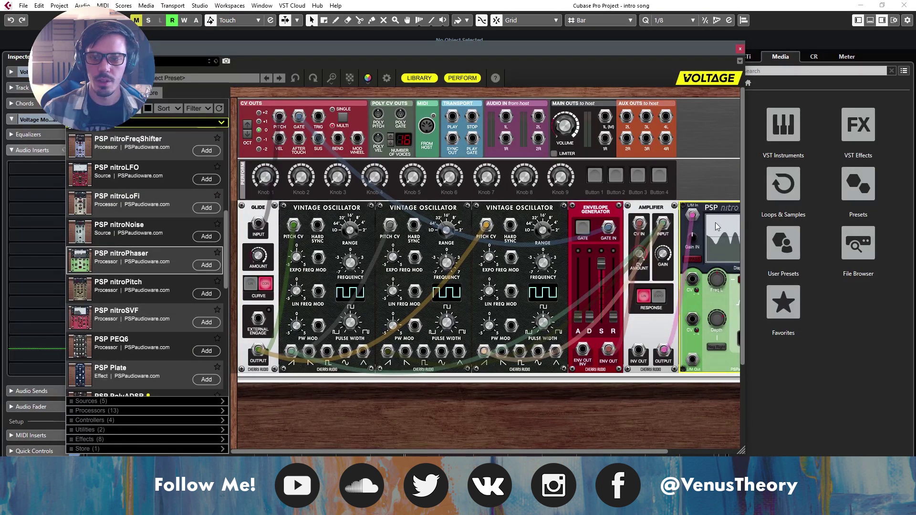
{"action": "left_click_drag", "start_coordinate": [692, 359], "coordinate": [605, 117]}
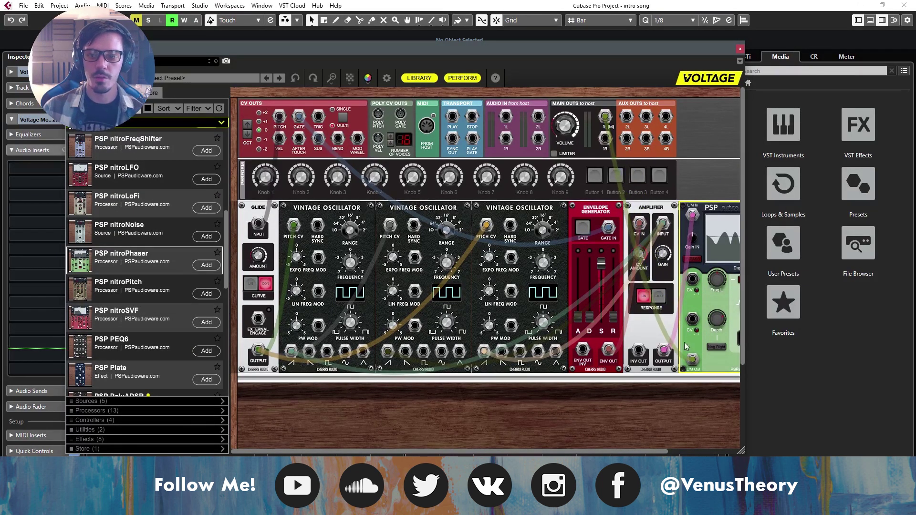
{"action": "scroll", "coordinate": [637, 449], "scroll_direction": "right", "scroll_amount": 3}
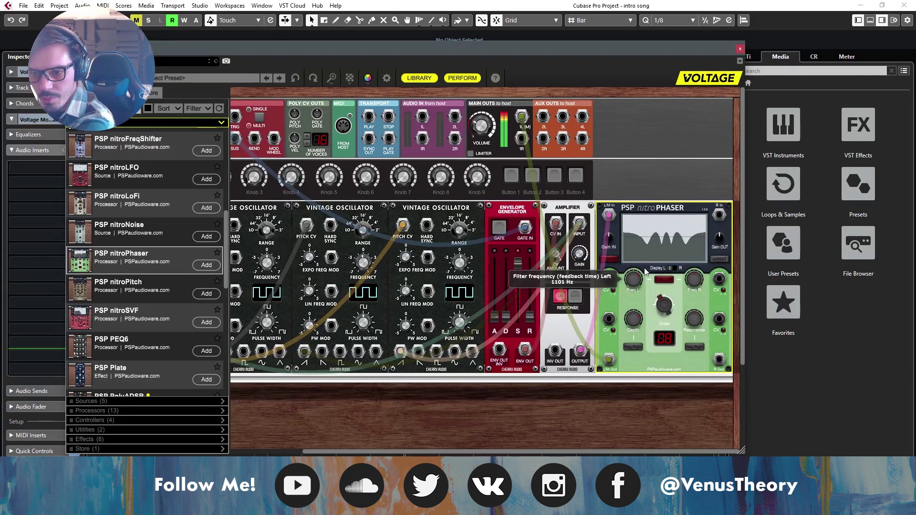
{"action": "left_click_drag", "start_coordinate": [646, 285], "coordinate": [644, 309]}
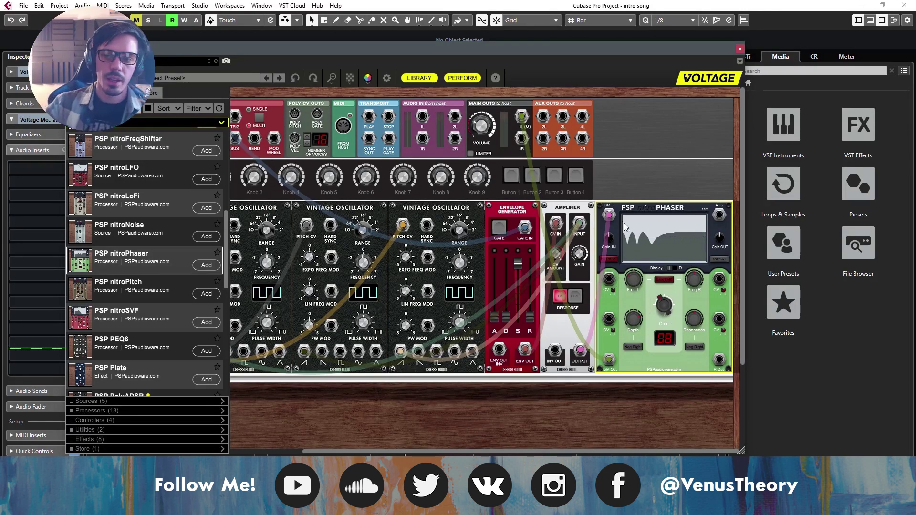
Step: Delete the PSP nitroPhaser and move the oscillators' output cables to the fifth waveform jack on the first two and the fourth on the third
{"action": "key", "text": "Delete"}
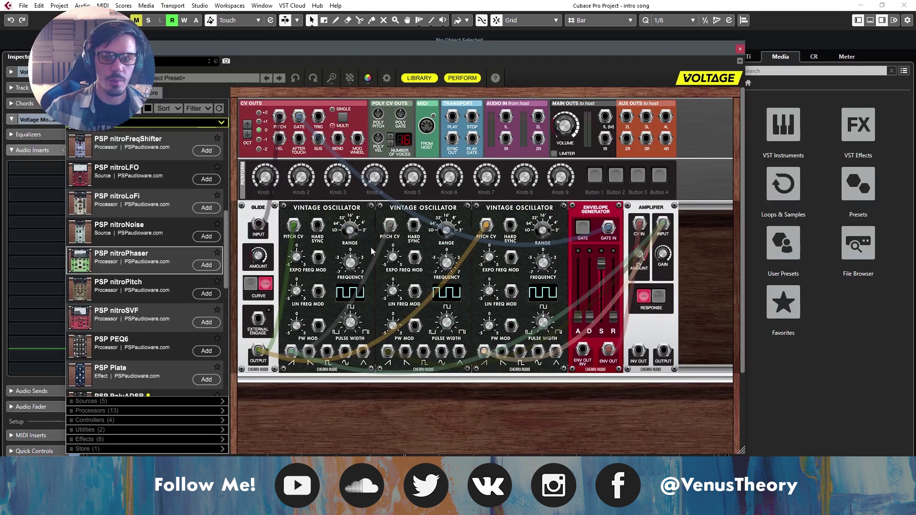
{"action": "left_click_drag", "start_coordinate": [485, 353], "coordinate": [538, 352]}
{"action": "left_click_drag", "start_coordinate": [388, 352], "coordinate": [460, 352]}
{"action": "left_click_drag", "start_coordinate": [293, 353], "coordinate": [362, 351]}
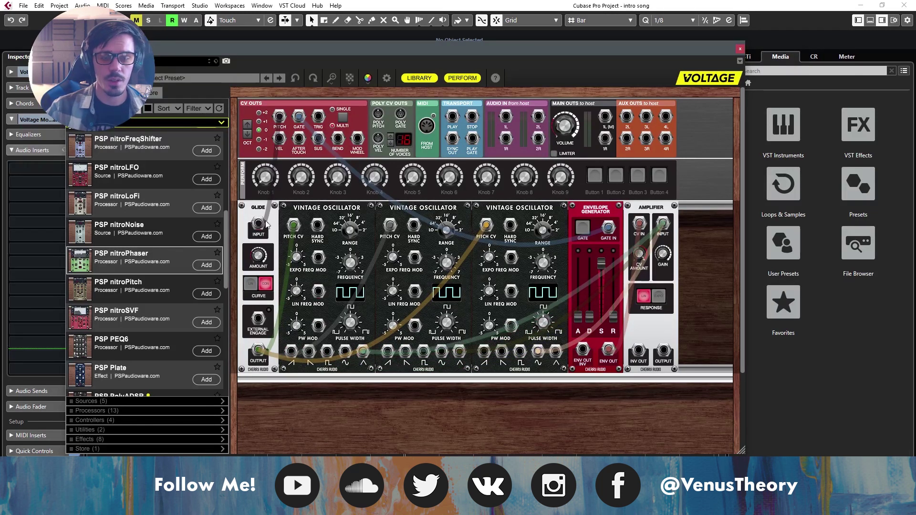
Step: Add a PSP Plate after the Amplifier, and patch it between the Amplifier's output and main output 1L (M)
{"action": "scroll", "coordinate": [169, 260], "scroll_direction": "down", "scroll_amount": 2}
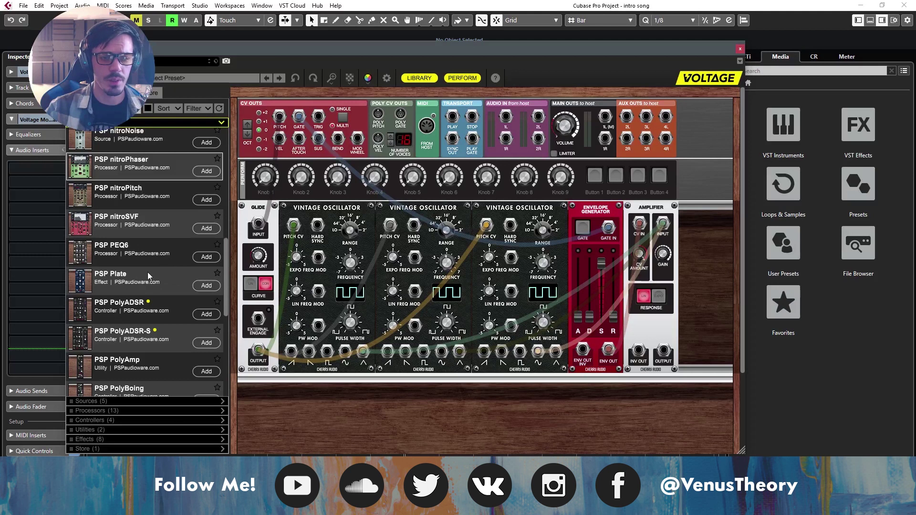
{"action": "left_click_drag", "start_coordinate": [137, 276], "coordinate": [691, 232]}
{"action": "left_click_drag", "start_coordinate": [689, 359], "coordinate": [606, 120]}
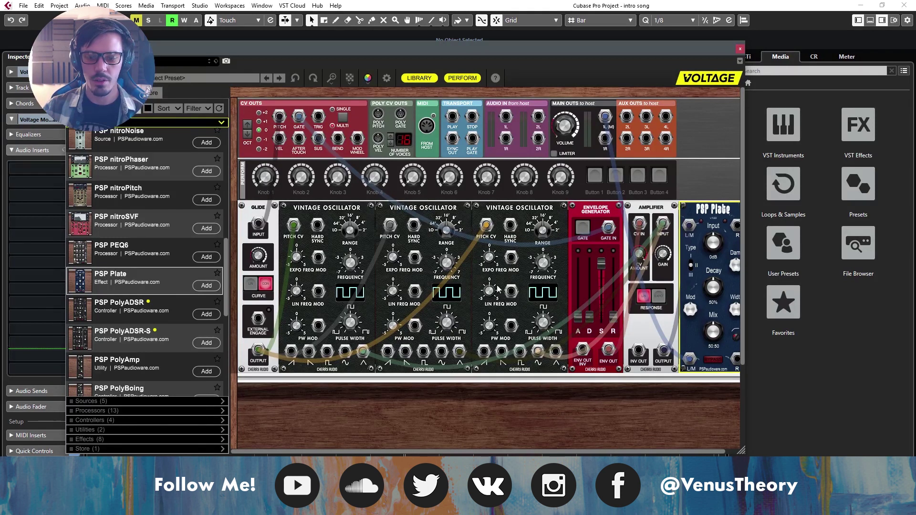
Step: Raise the Envelope Generator's decay and lower its sustain
{"action": "left_click_drag", "start_coordinate": [563, 448], "coordinate": [640, 452]}
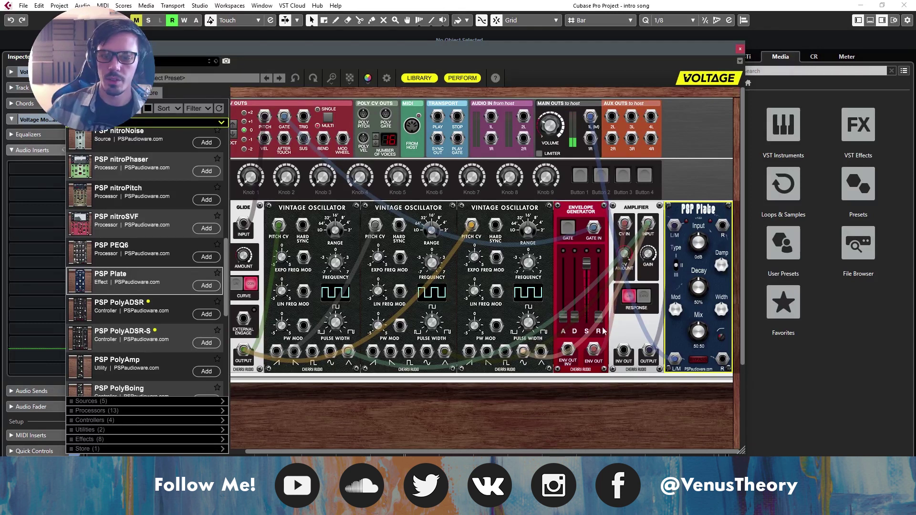
{"action": "left_click_drag", "start_coordinate": [576, 316], "coordinate": [576, 296]}
{"action": "left_click_drag", "start_coordinate": [587, 265], "coordinate": [598, 301]}
Step: Insert a PSP nitroSVF between the Amplifier and the PSP Plate
{"action": "scroll", "coordinate": [138, 173], "scroll_direction": "up", "scroll_amount": 3}
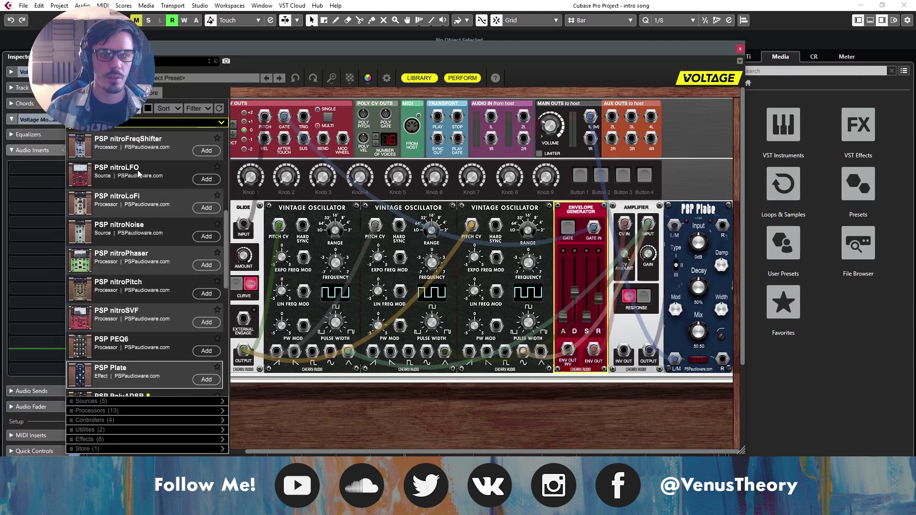
{"action": "left_click_drag", "start_coordinate": [125, 315], "coordinate": [540, 409]}
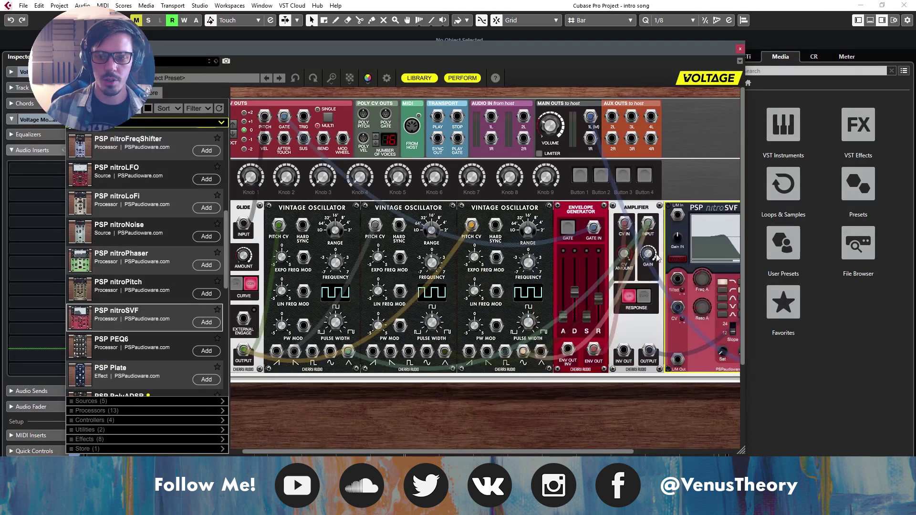
{"action": "left_click_drag", "start_coordinate": [626, 452], "coordinate": [735, 451]}
Step: Patch the PSP nitroSVF between the Amplifier's output and the PSP Plate's left input, and the Envelope Generator's output to its Filter A V/oct input
{"action": "left_click_drag", "start_coordinate": [539, 215], "coordinate": [512, 351]}
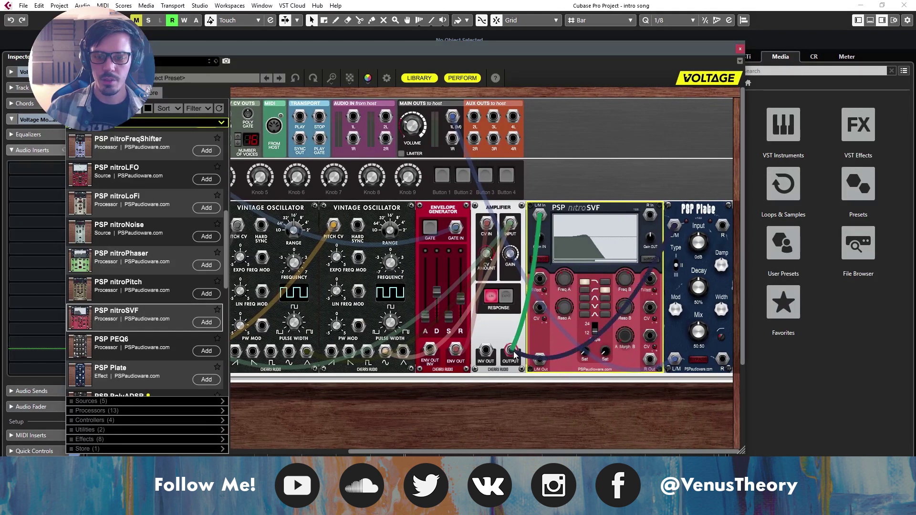
{"action": "left_click_drag", "start_coordinate": [650, 279], "coordinate": [674, 225]}
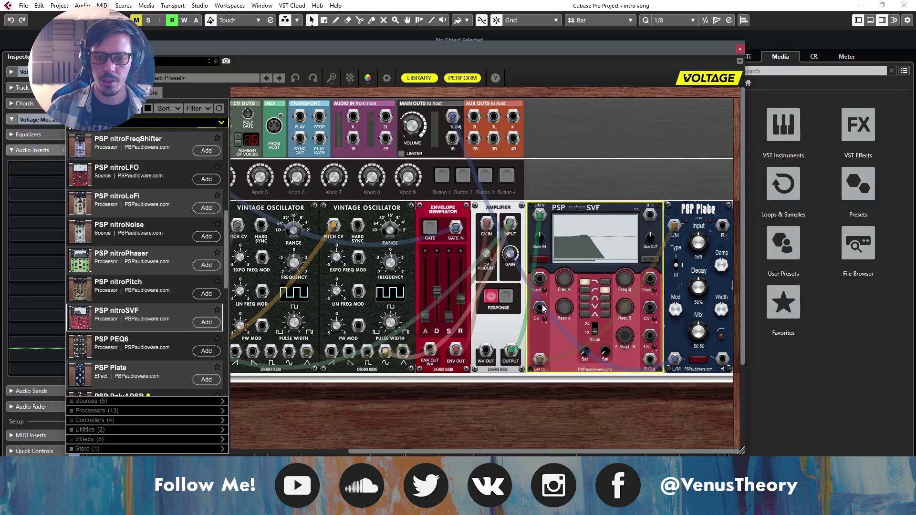
{"action": "left_click_drag", "start_coordinate": [540, 282], "coordinate": [455, 351]}
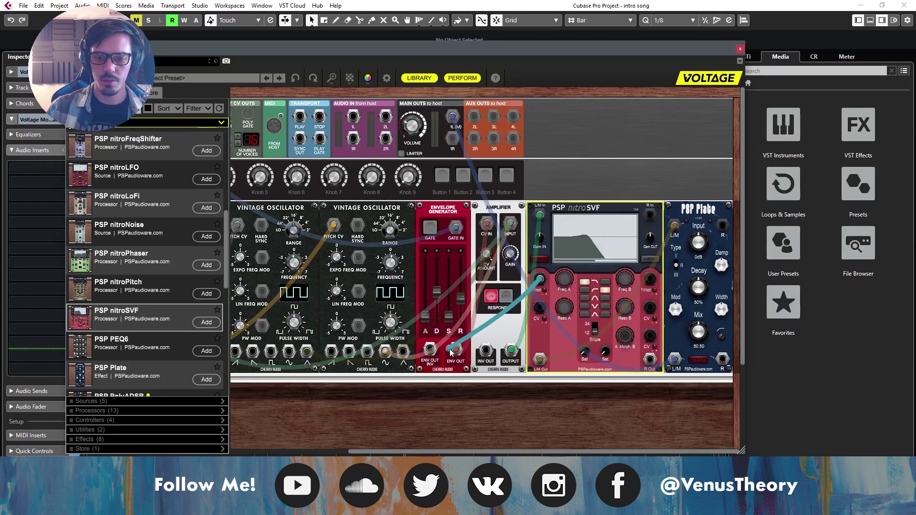
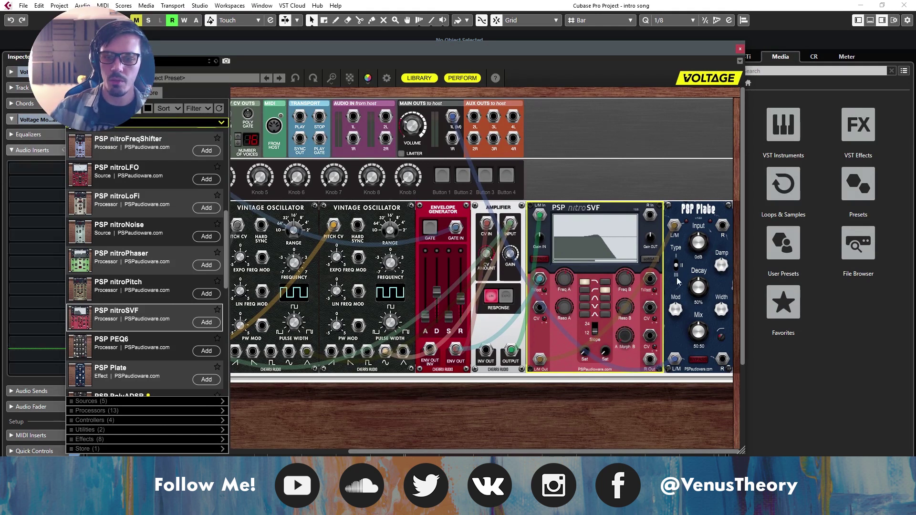
Step: Replace the PSP Plate with a PSP Space, patched between the nitroSVF's L/M output and main output 1L (M)
{"action": "mouse_move", "coordinate": [593, 452]}
{"action": "left_mouse_down"}
{"action": "mouse_move", "coordinate": [473, 453]}
{"action": "mouse_move", "coordinate": [583, 454]}
{"action": "left_mouse_up"}
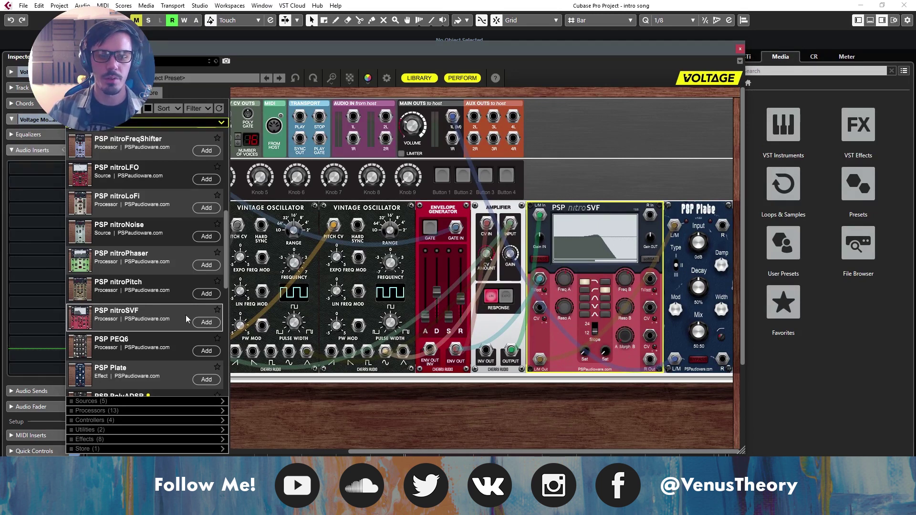
{"action": "scroll", "coordinate": [130, 378], "scroll_direction": "down", "scroll_amount": 6}
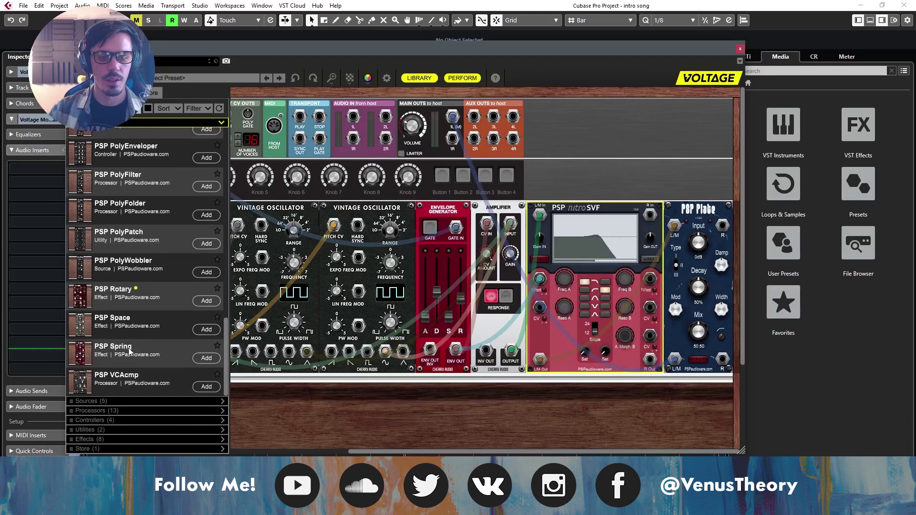
{"action": "left_click_drag", "start_coordinate": [141, 309], "coordinate": [711, 209]}
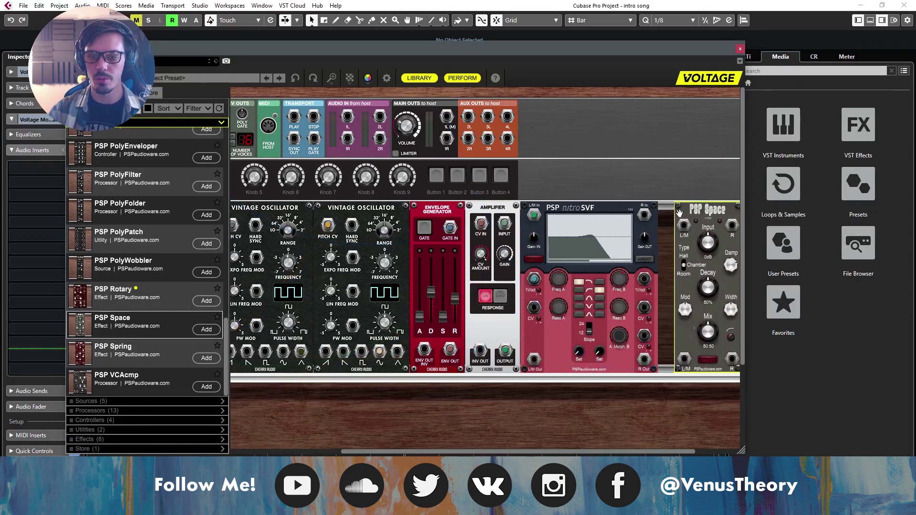
{"action": "left_click_drag", "start_coordinate": [678, 225], "coordinate": [534, 360]}
{"action": "left_click_drag", "start_coordinate": [678, 359], "coordinate": [446, 115]}
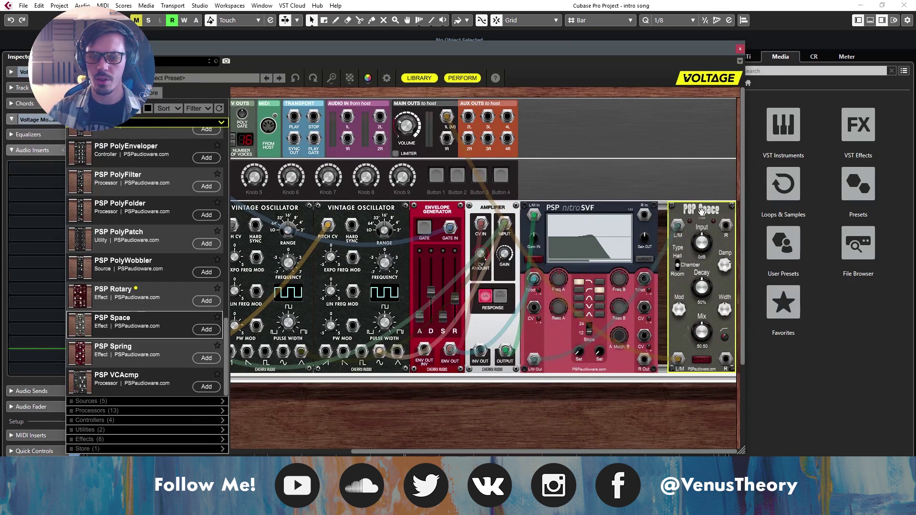
{"action": "left_click_drag", "start_coordinate": [699, 207], "coordinate": [684, 204]}
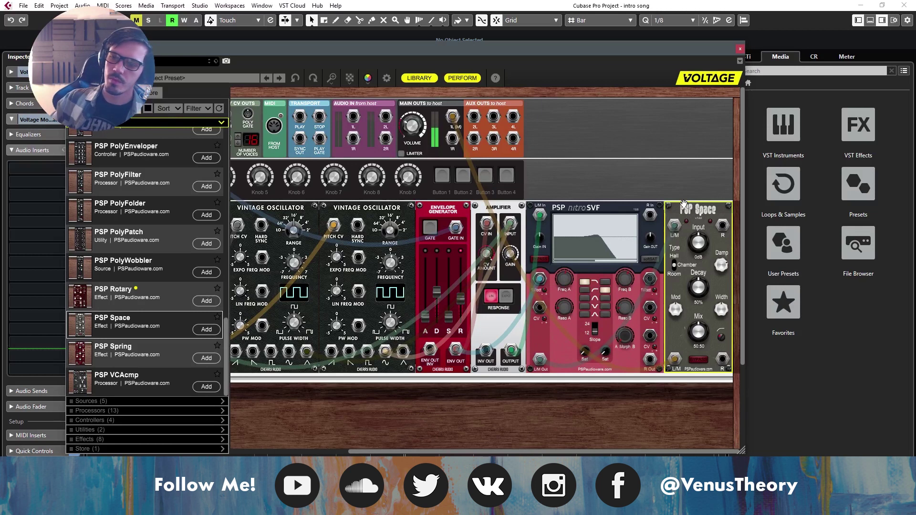
Step: Insert a PSP Spring between the nitroSVF and the PSP Space, and move the Space's left input and output cables to it
{"action": "left_click_drag", "start_coordinate": [154, 359], "coordinate": [695, 288]}
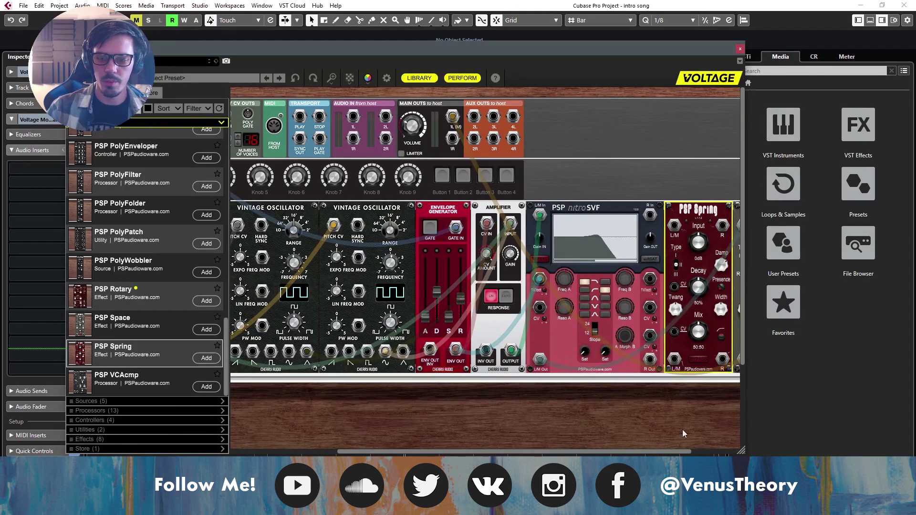
{"action": "left_click_drag", "start_coordinate": [666, 452], "coordinate": [714, 453]}
{"action": "left_click_drag", "start_coordinate": [674, 226], "coordinate": [607, 228]}
{"action": "left_click_drag", "start_coordinate": [675, 359], "coordinate": [606, 360]}
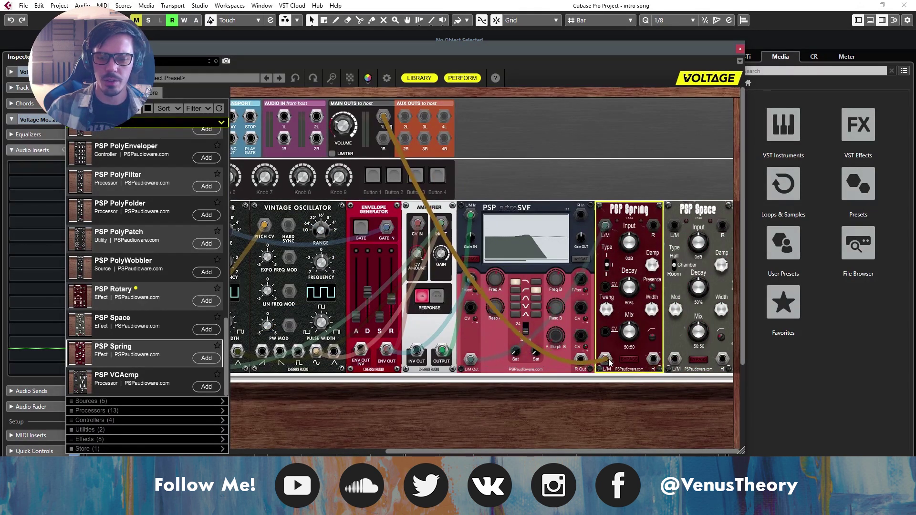
{"action": "mouse_move", "coordinate": [674, 316]}
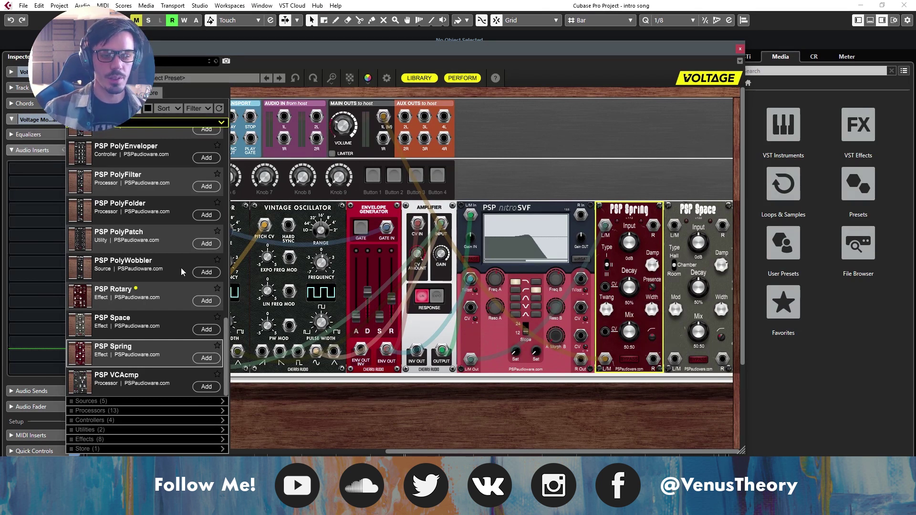
Step: Insert a PSP nitroComb after the Amplifier, and search the library for lfo to add a Mini LFO between them
{"action": "scroll", "coordinate": [157, 334], "scroll_direction": "up", "scroll_amount": 5}
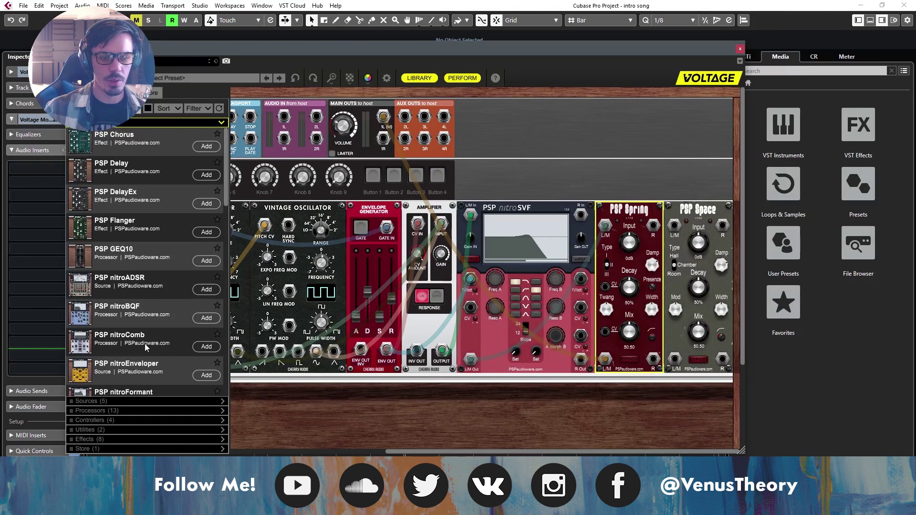
{"action": "double_click", "coordinate": [145, 343]}
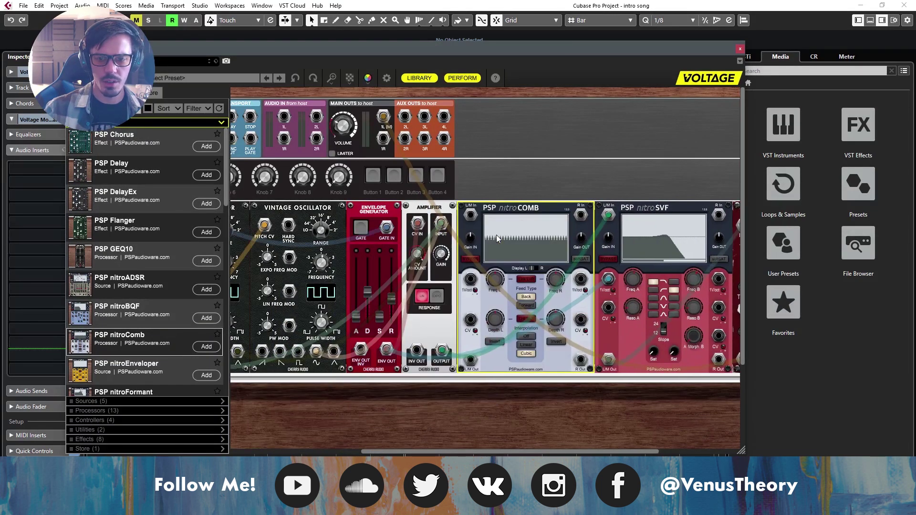
{"action": "type", "text": "lfo"}
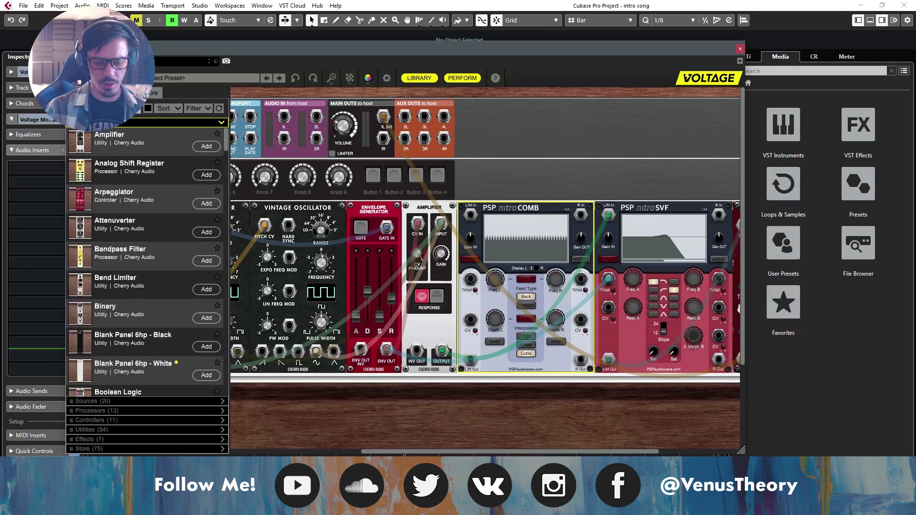
{"action": "double_click", "coordinate": [120, 175]}
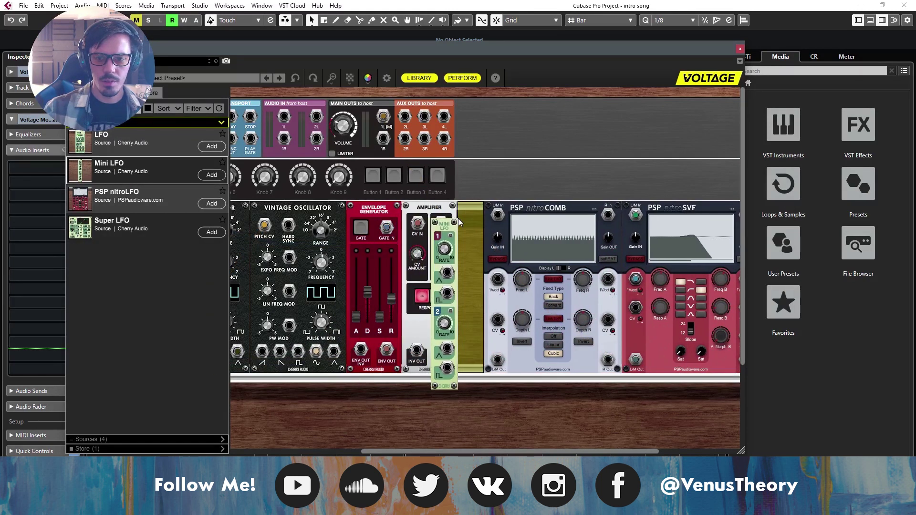
Step: Patch the nitroComb between the Amplifier and nitroSVF, and modulate its left V/oct input from Mini LFO 1's triangle output, adjusting Rate 1
{"action": "left_click_drag", "start_coordinate": [610, 217], "coordinate": [498, 215]}
{"action": "left_click_drag", "start_coordinate": [498, 360], "coordinate": [637, 215]}
{"action": "left_click_drag", "start_coordinate": [497, 280], "coordinate": [472, 256]}
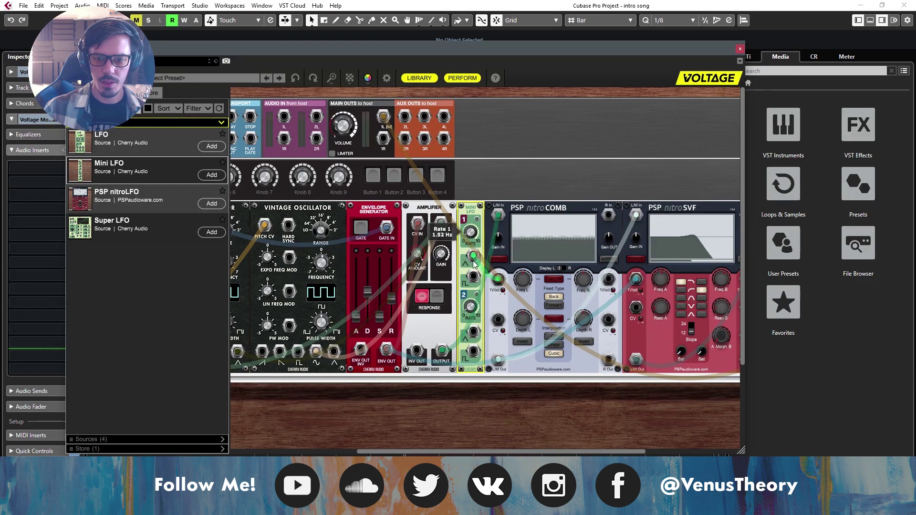
{"action": "left_click_drag", "start_coordinate": [527, 349], "coordinate": [525, 348]}
{"action": "left_click_drag", "start_coordinate": [466, 234], "coordinate": [466, 237]}
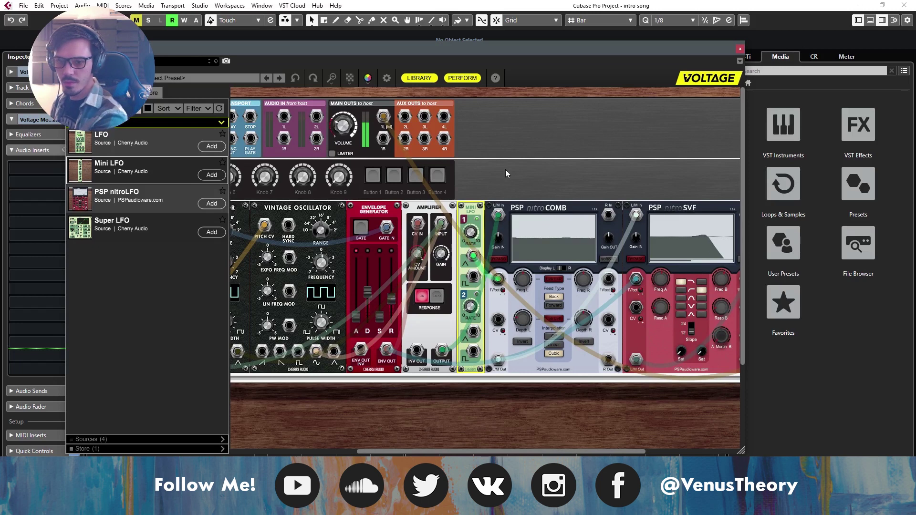
Step: Adjust the nitroComb's left depth with Invert on and Linear interpolation, and sweep its left frequency and V/oct amount
{"action": "left_click_drag", "start_coordinate": [525, 325], "coordinate": [522, 264]}
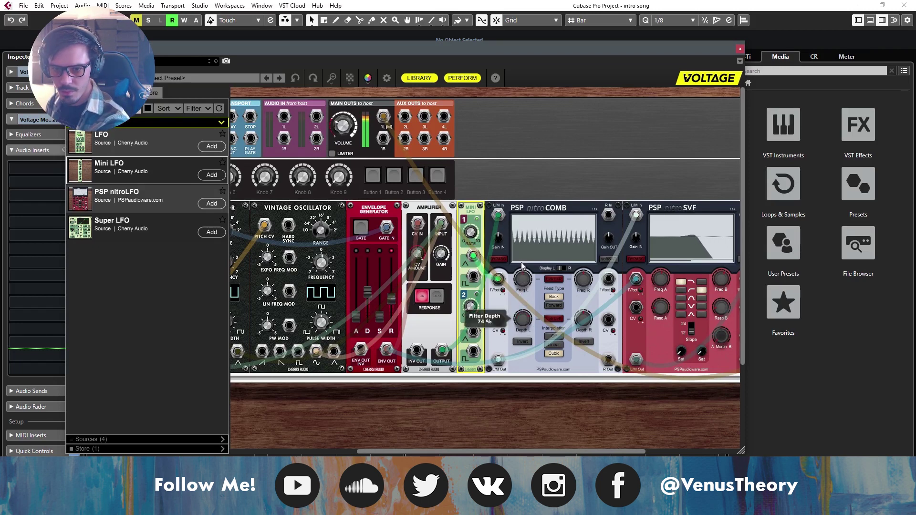
{"action": "left_click", "coordinate": [530, 343]}
{"action": "left_click", "coordinate": [553, 345]}
{"action": "left_click_drag", "start_coordinate": [524, 319], "coordinate": [526, 341]}
{"action": "left_click_drag", "start_coordinate": [522, 280], "coordinate": [539, 328]}
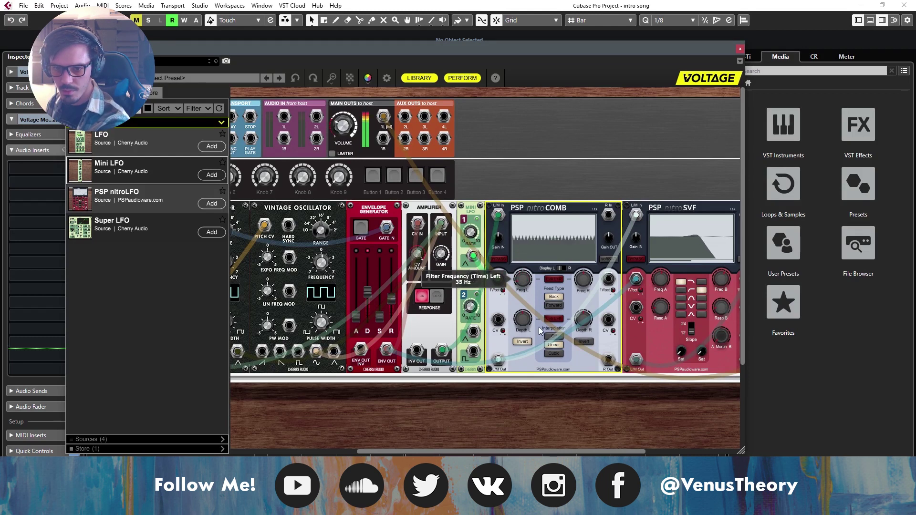
{"action": "left_click_drag", "start_coordinate": [503, 291], "coordinate": [524, 264]}
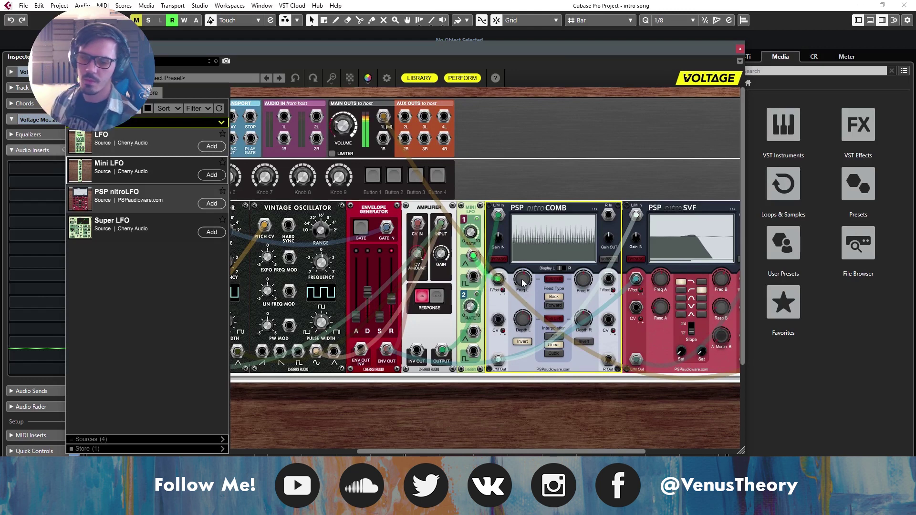
{"action": "mouse_move", "coordinate": [523, 283]}
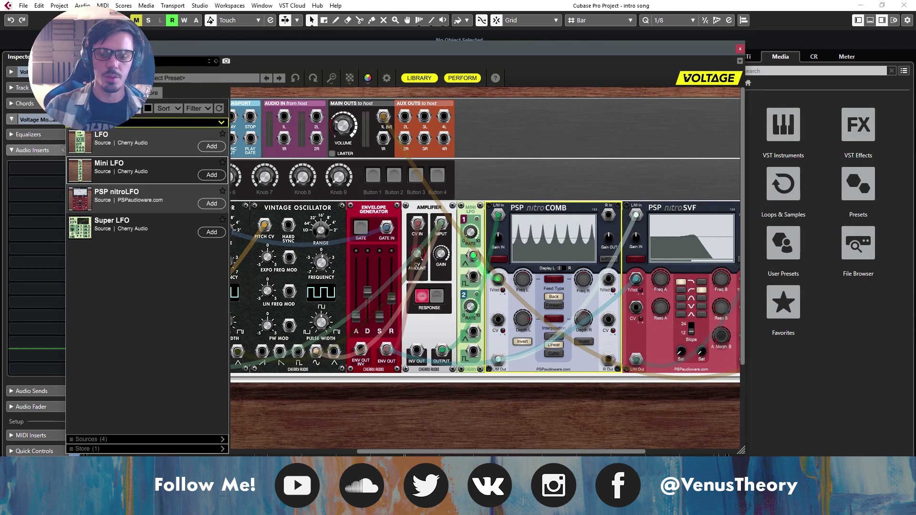
Step: Delete all the modules from the rack and close the instrument window
{"action": "left_click_drag", "start_coordinate": [513, 452], "coordinate": [616, 451]}
{"action": "left_click_drag", "start_coordinate": [717, 396], "coordinate": [107, 296]}
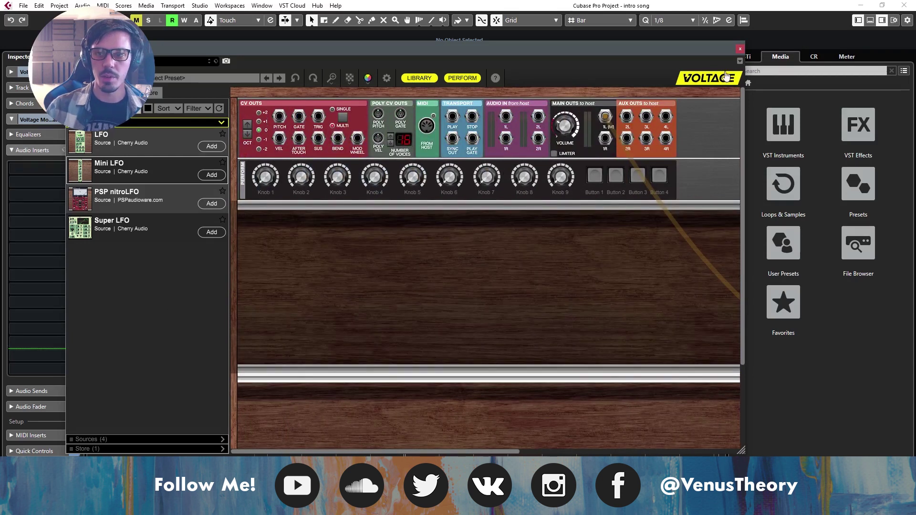
{"action": "left_click", "coordinate": [740, 60]}
{"action": "left_click", "coordinate": [740, 49]}
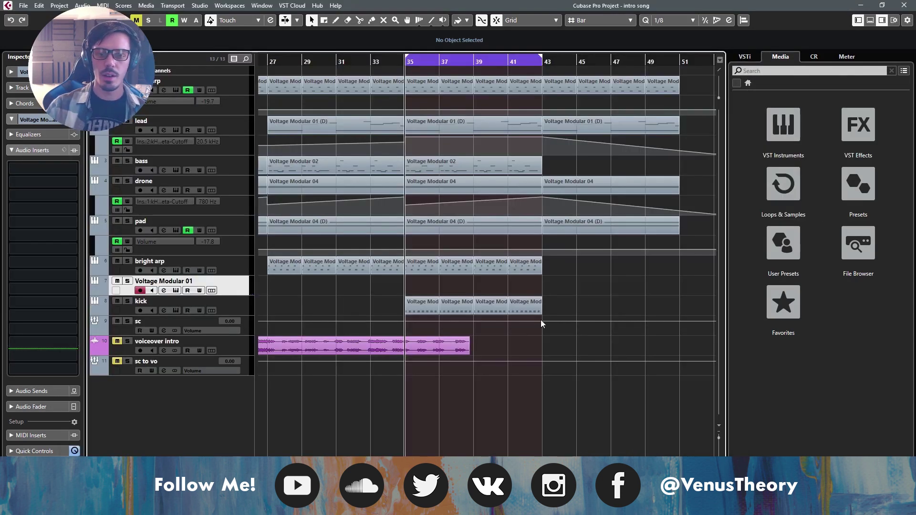
Step: Delete the Voltage Modular 01 instrument track from the Cubase project
{"action": "key", "text": "g"}
{"action": "key", "text": "g"}
{"action": "key", "text": "g"}
{"action": "key", "text": "g"}
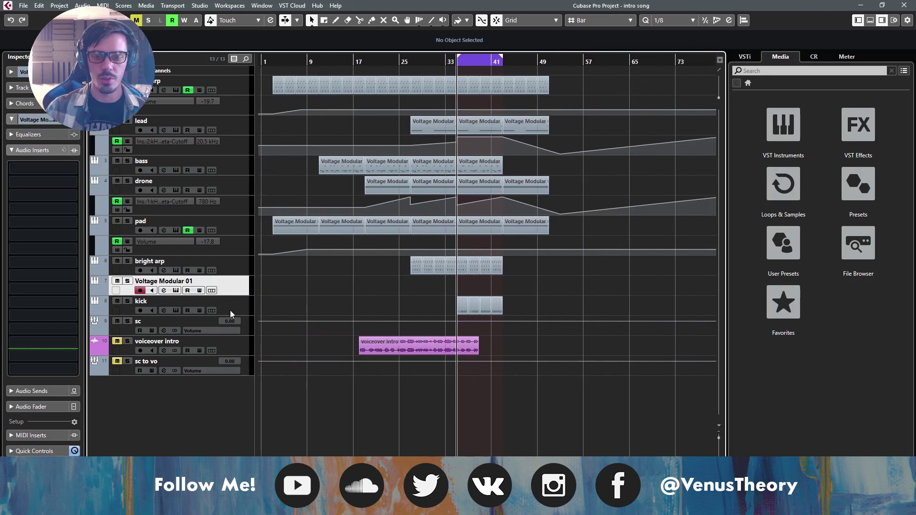
{"action": "key", "text": "Delete"}
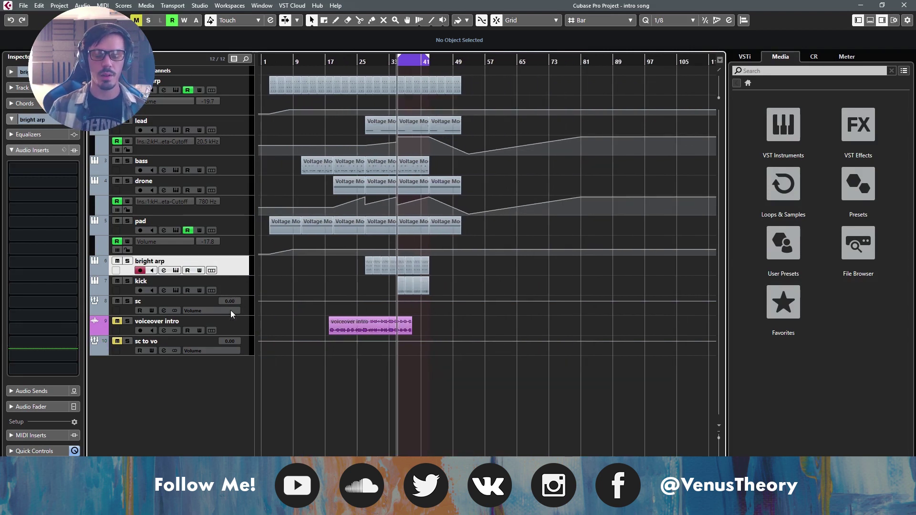